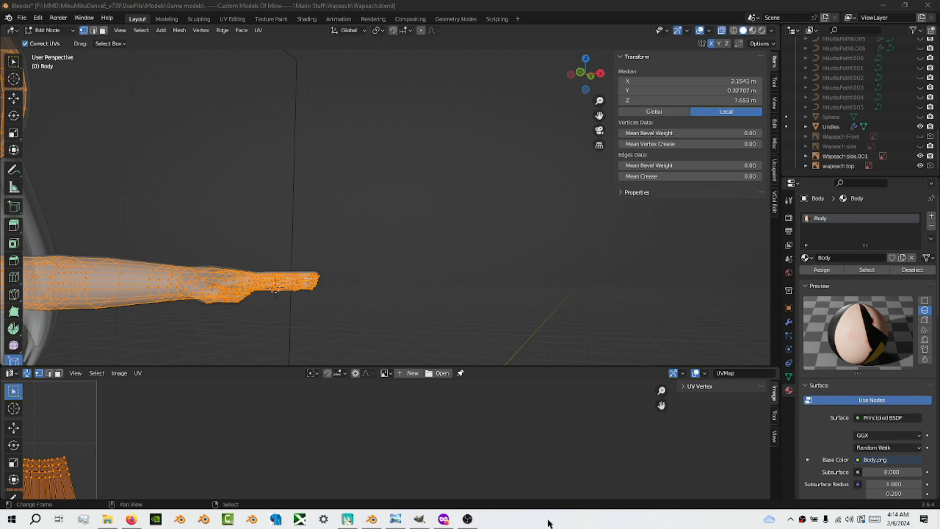
Step: Display the Body mesh in Material Preview shading with X-ray turned off
ctrl+middle_drag(435, 254, 43, 243)
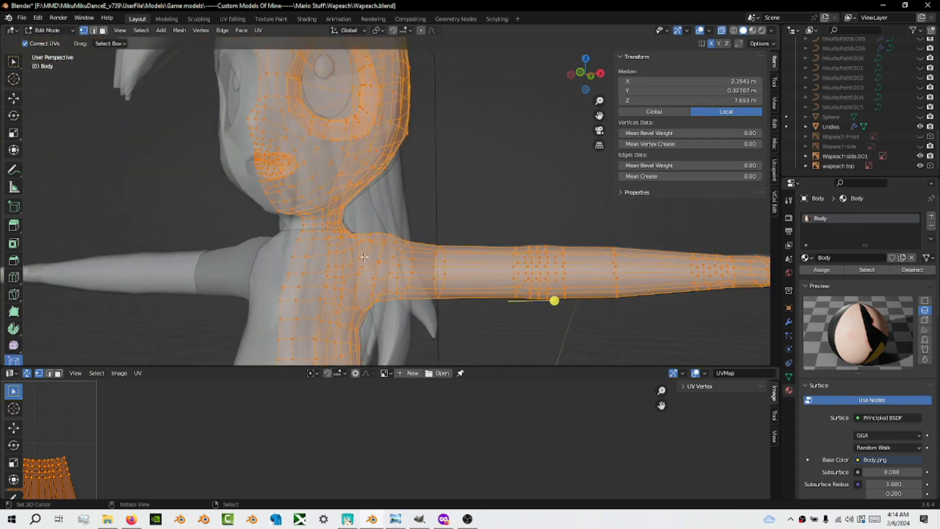
key(z)
click(426, 306)
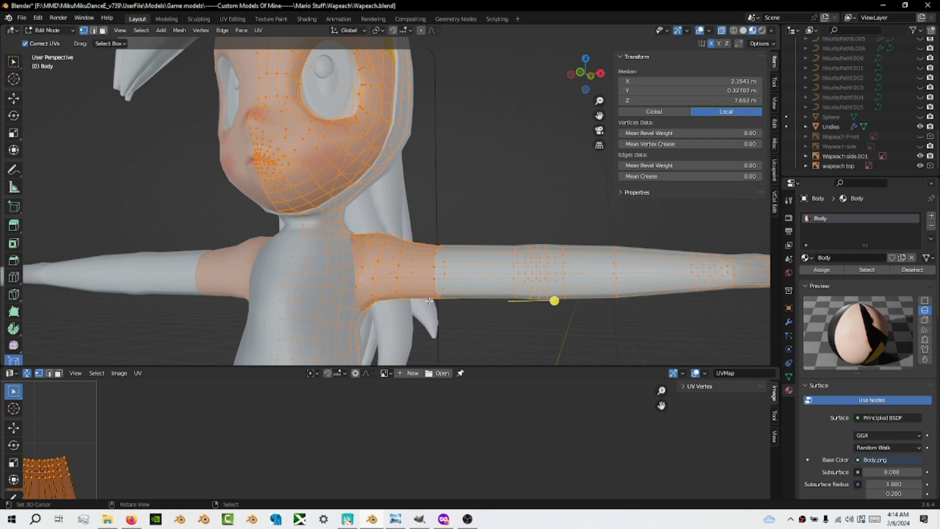
key(alt+z)
Step: Examine the Body mesh's face, eye sockets, neck and arms from several angles
middle_drag(362, 286, 524, 338)
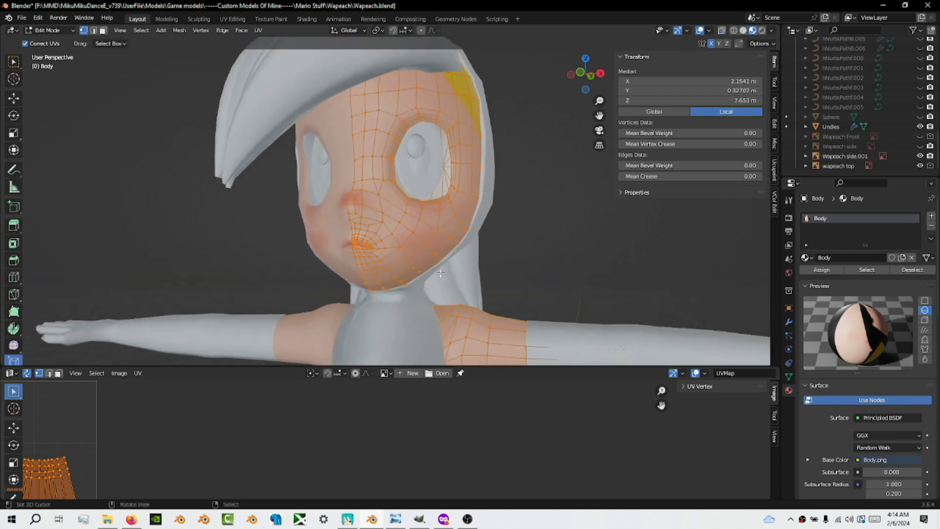
middle_drag(439, 275, 462, 280)
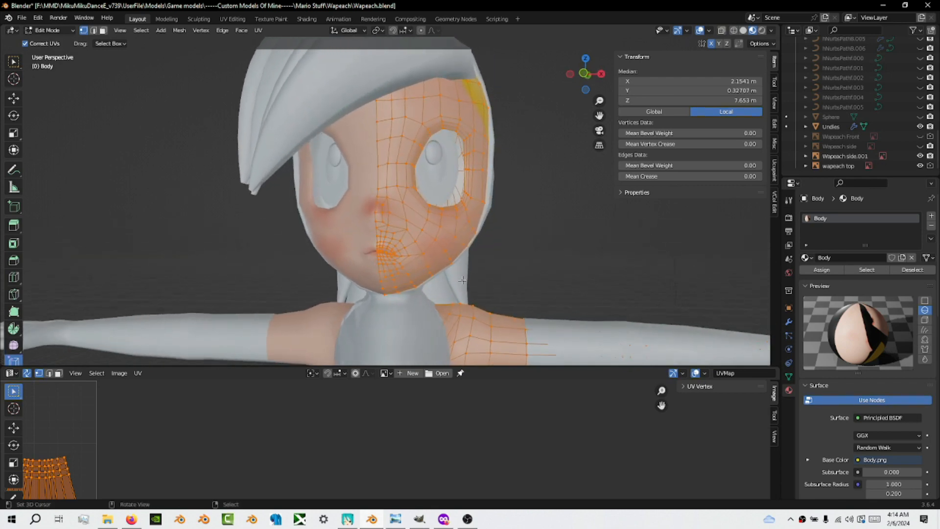
shift+middle_drag(541, 273, 496, 256)
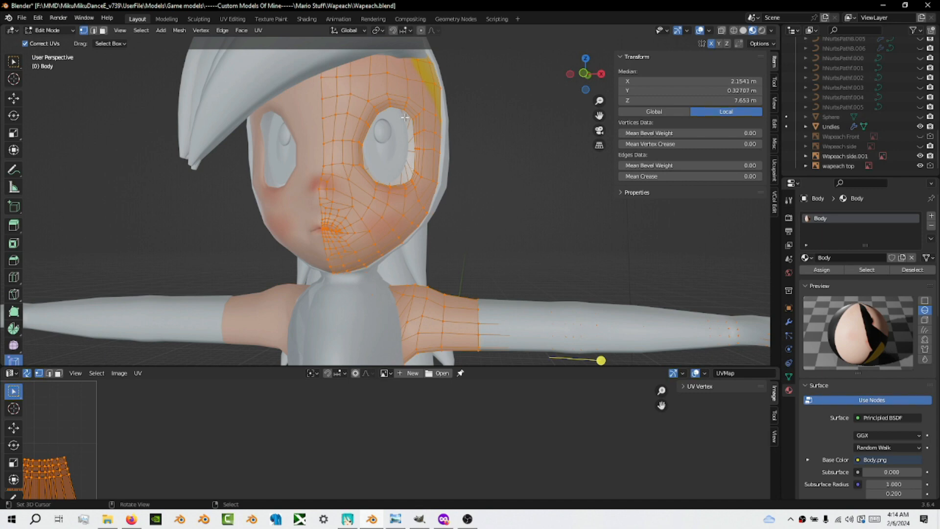
middle_drag(395, 147, 416, 177)
scroll(421, 182, up, 6)
scroll(342, 195, down, 5)
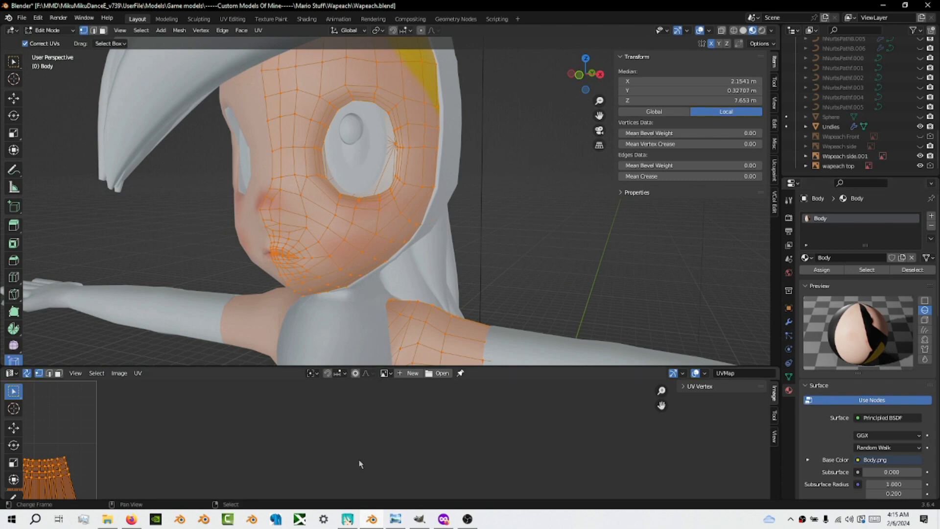
scroll(514, 288, down, 4)
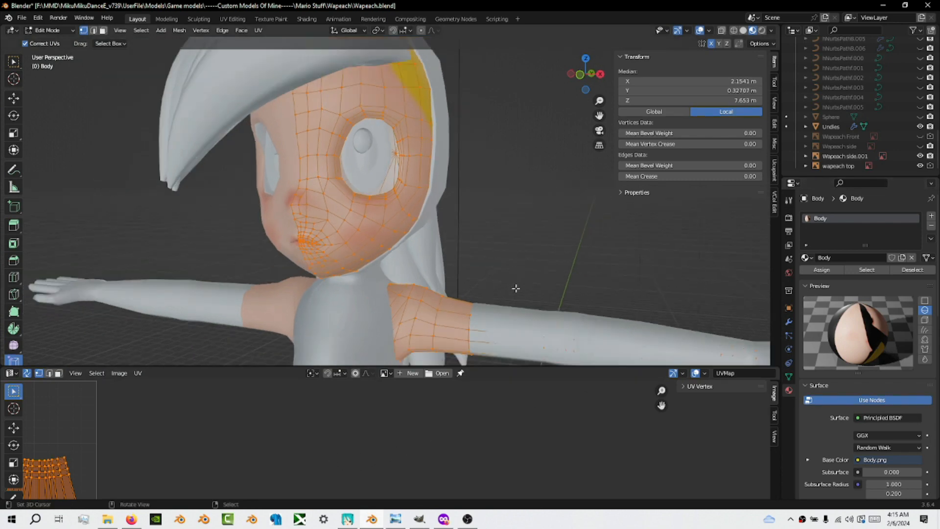
middle_drag(522, 283, 536, 243)
scroll(579, 255, up, 5)
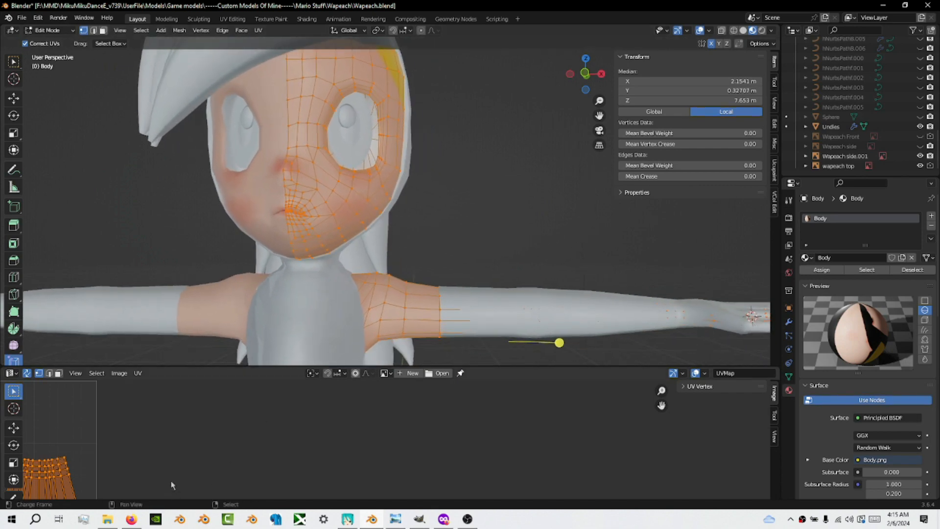
Step: Switch to the Wapeach MMD folder and load Wapeach0.pmd into PMD Editor
mouse_move(108, 521)
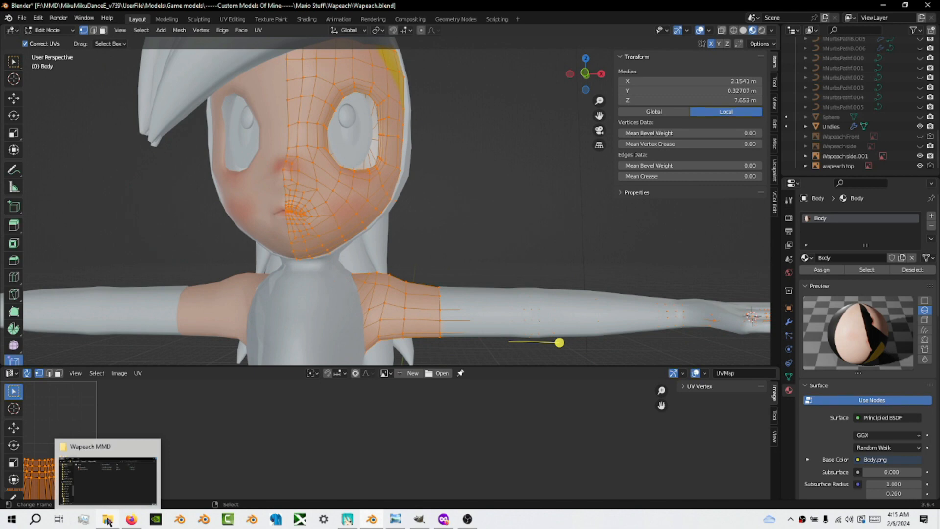
click(108, 522)
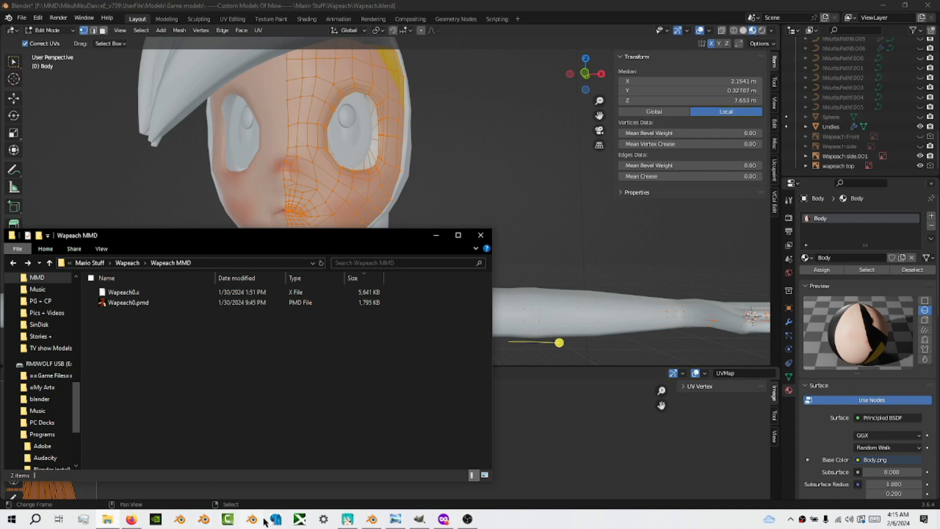
click(271, 521)
drag(126, 306, 214, 325)
click(256, 244)
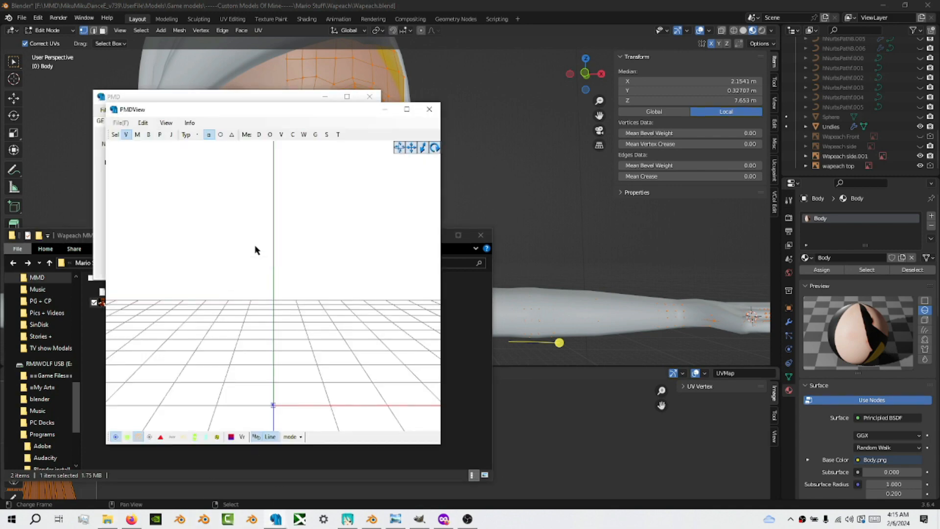
Step: Arrange the model view and PMD windows side by side and open the Vert/Mat. list beside them
mouse_move(308, 118)
mouse_down()
mouse_move(713, 99)
mouse_move(802, 28)
mouse_move(939, 186)
mouse_up()
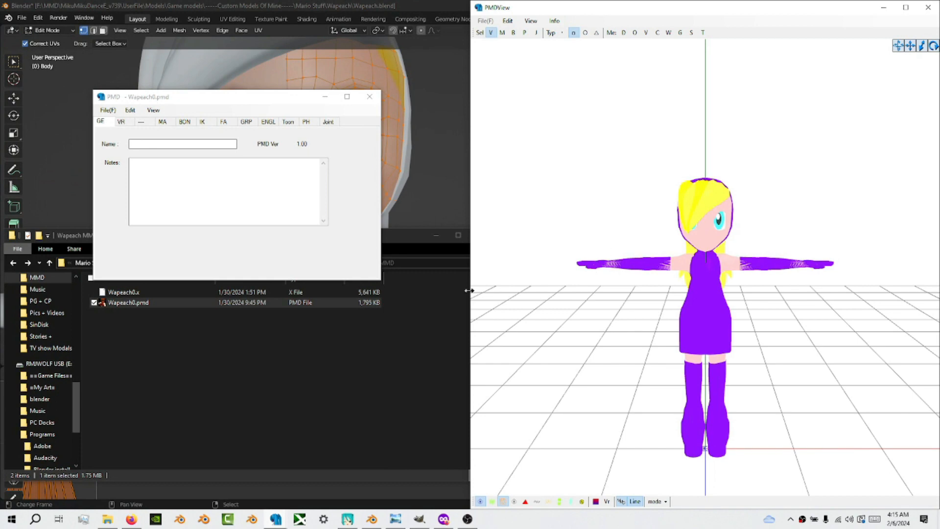
drag(232, 102, 139, 13)
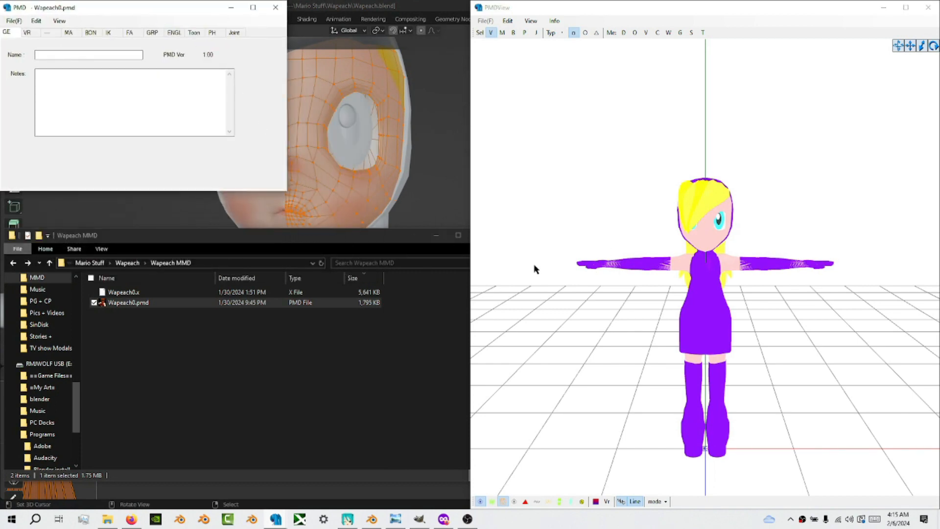
click(602, 314)
key(Tab)
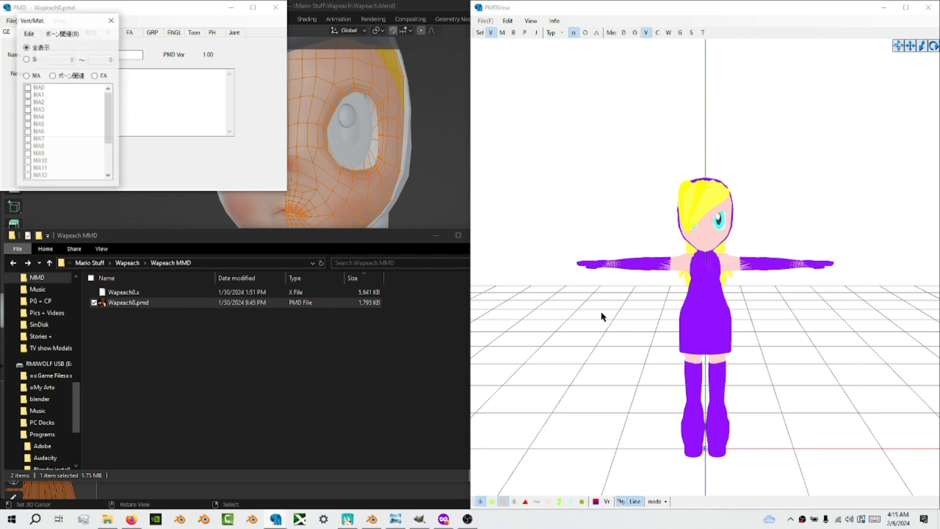
drag(69, 22, 336, 9)
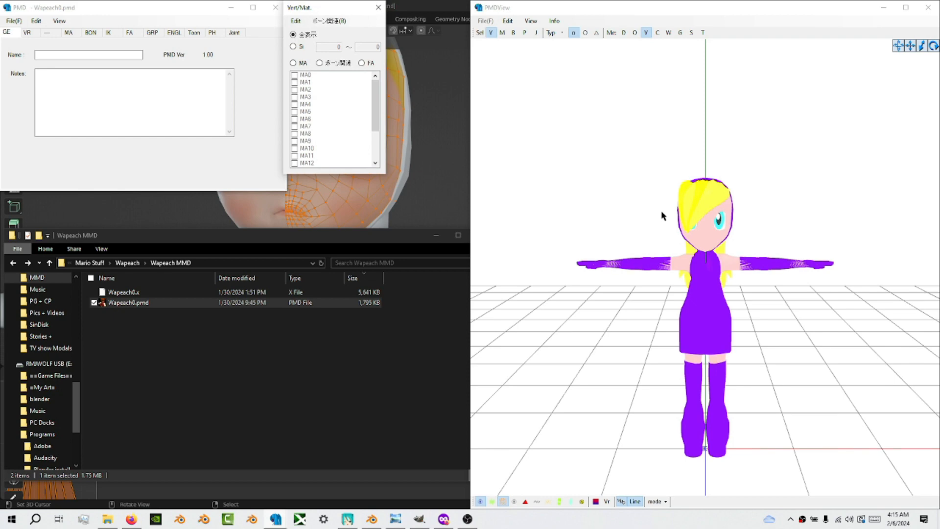
Step: Inspect the loaded character's face, eyes, neck and arms up close in the model view
scroll(720, 240, up, 5)
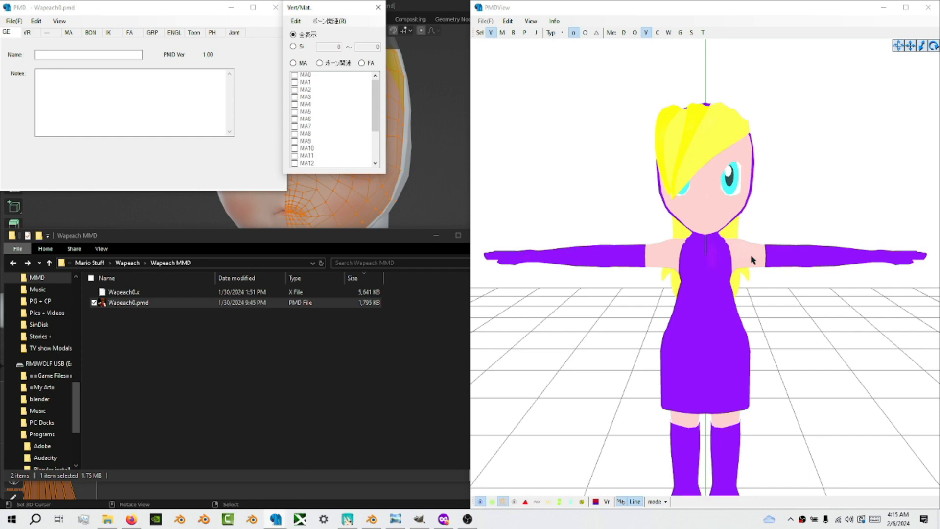
scroll(754, 260, up, 5)
mouse_move(753, 260)
right_down()
mouse_move(718, 256)
mouse_move(743, 256)
right_up()
scroll(753, 260, down, 5)
scroll(719, 256, up, 4)
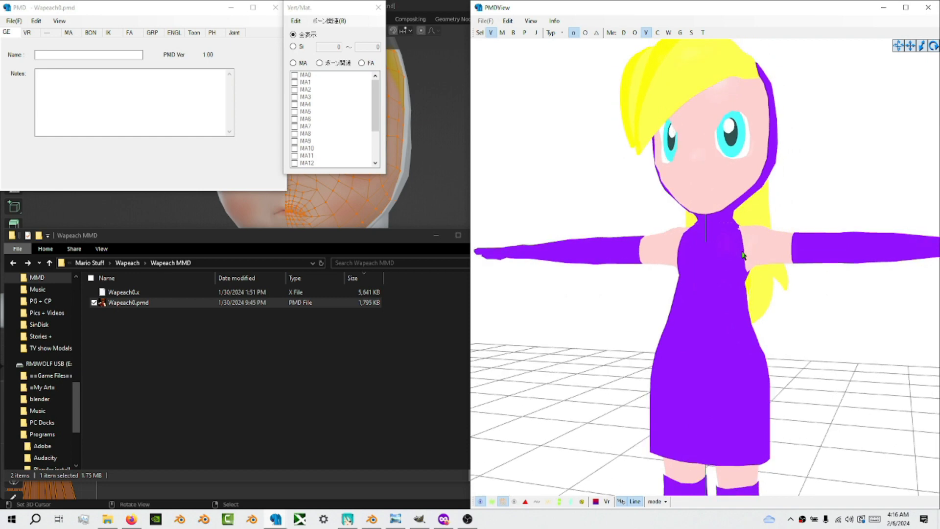
scroll(757, 226, up, 5)
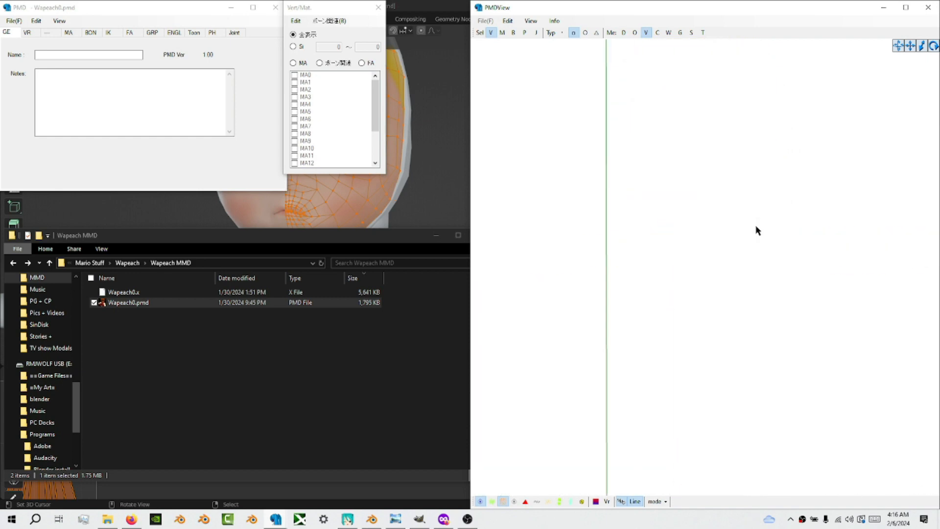
scroll(757, 230, down, 5)
scroll(757, 231, up, 4)
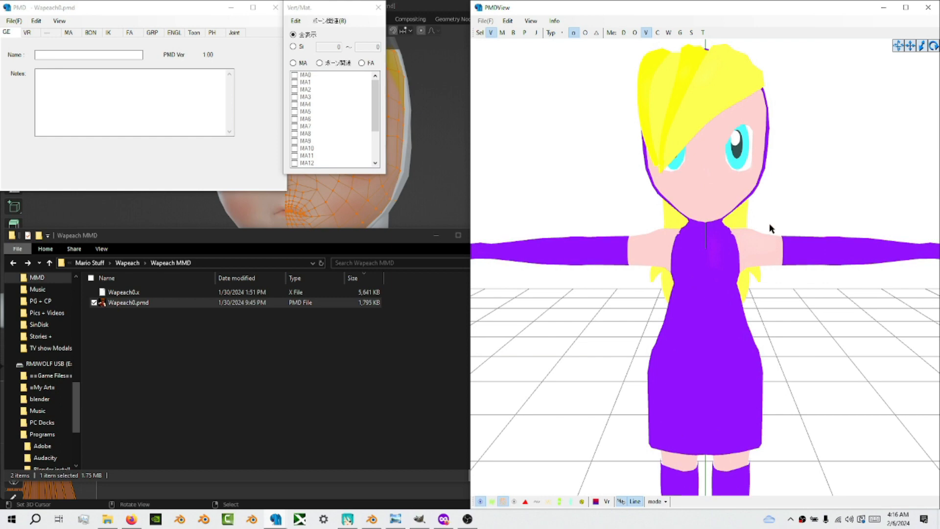
middle_drag(770, 224, 751, 285)
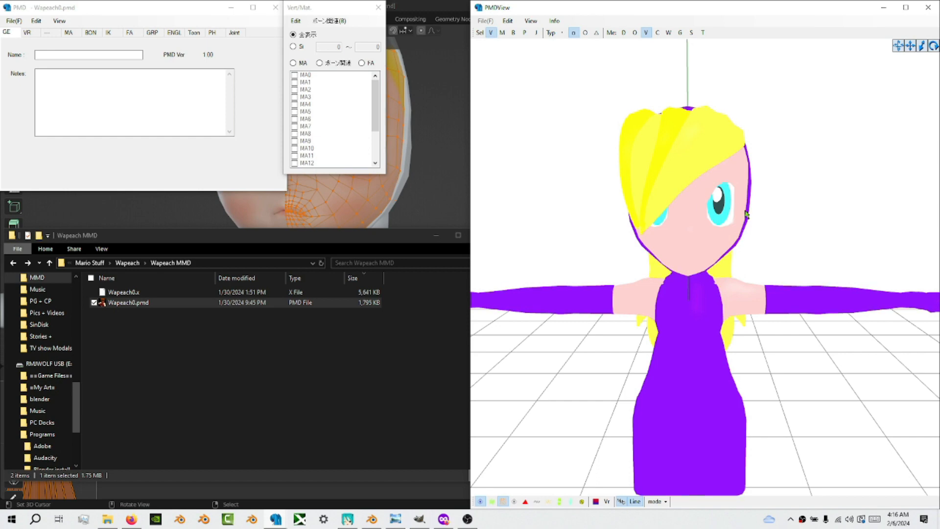
scroll(772, 211, up, 10)
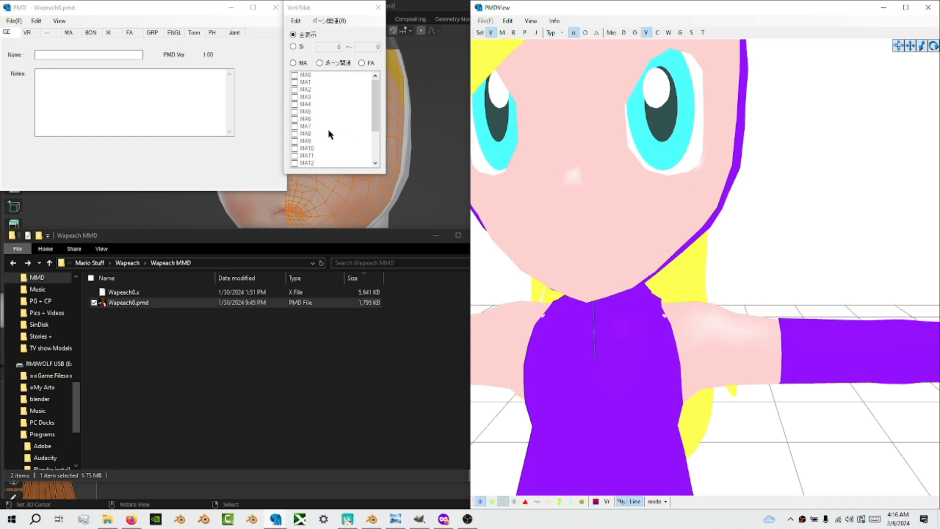
Step: Try changing the diffuse colour of material MA8 to black
click(58, 31)
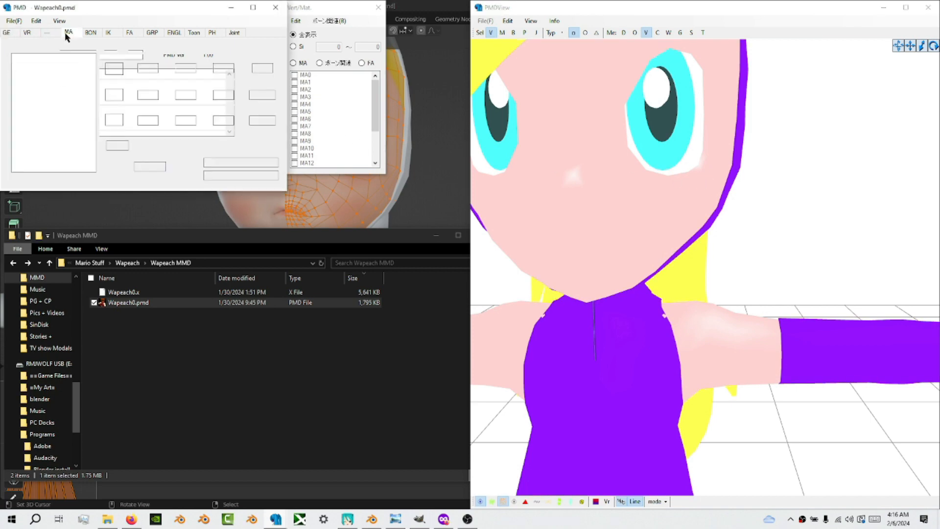
click(66, 33)
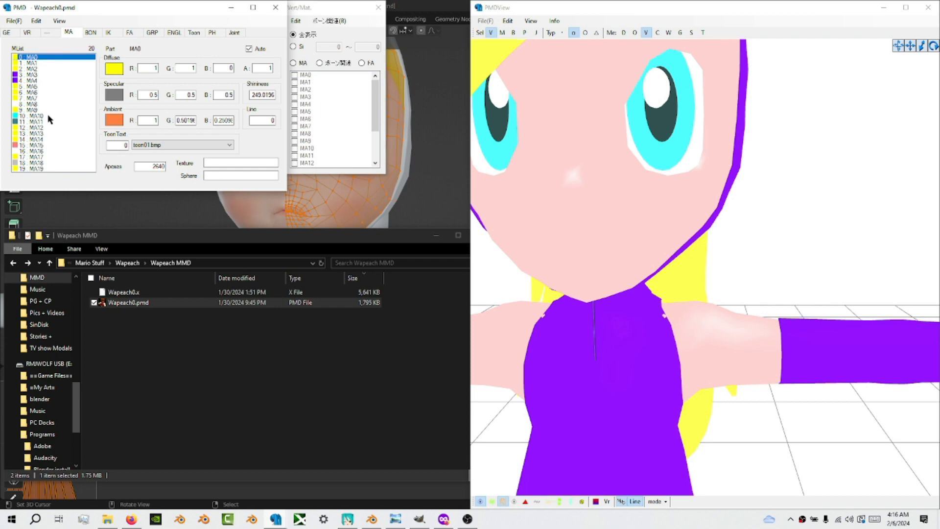
click(27, 103)
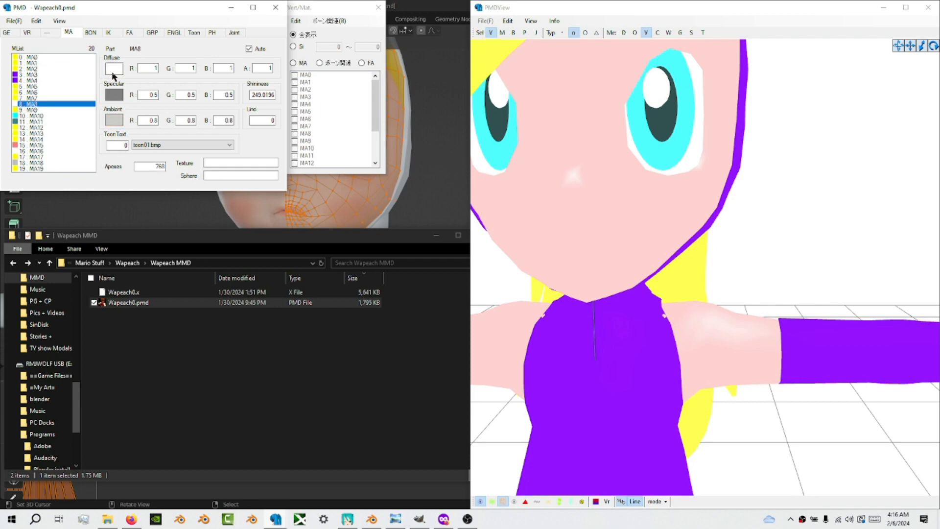
click(114, 72)
click(369, 199)
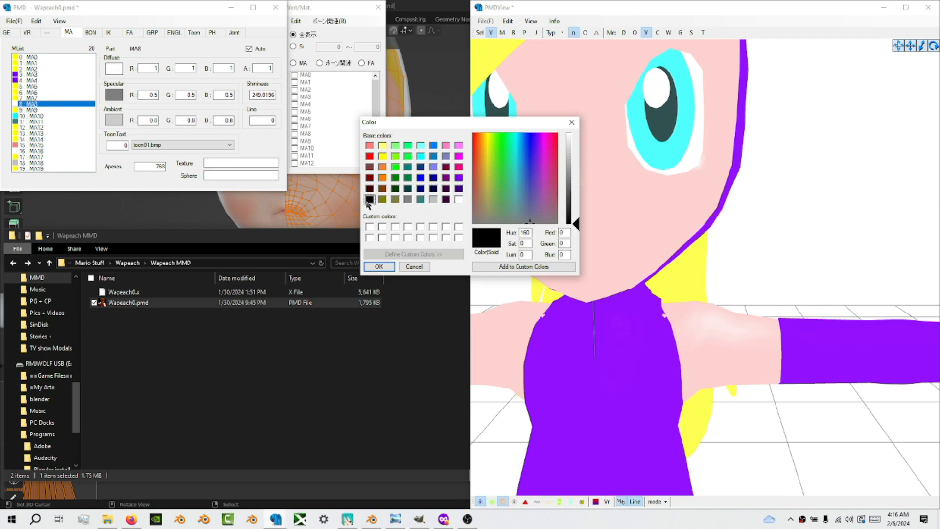
click(380, 267)
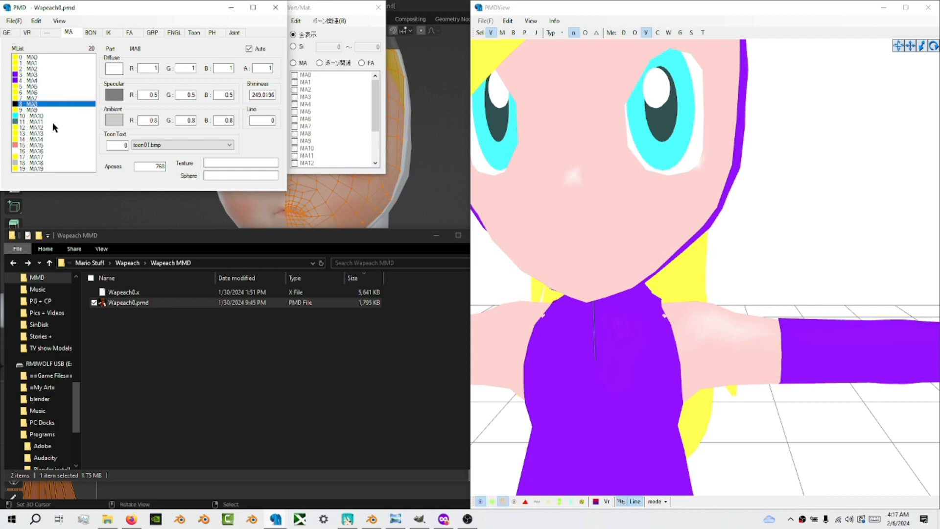
Step: Filter the Vert/Mat. list by material and check MA8, MA10 and MA11
click(322, 142)
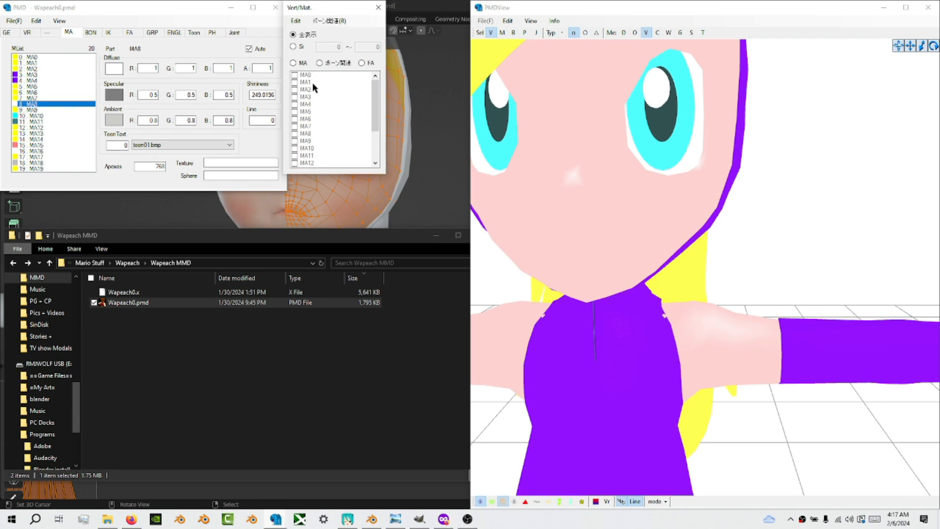
click(301, 62)
click(319, 147)
click(319, 156)
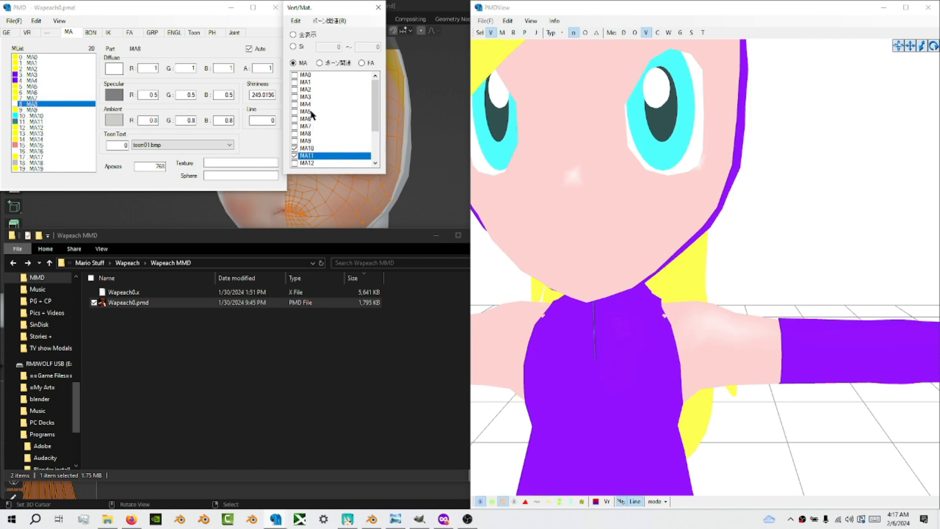
click(314, 133)
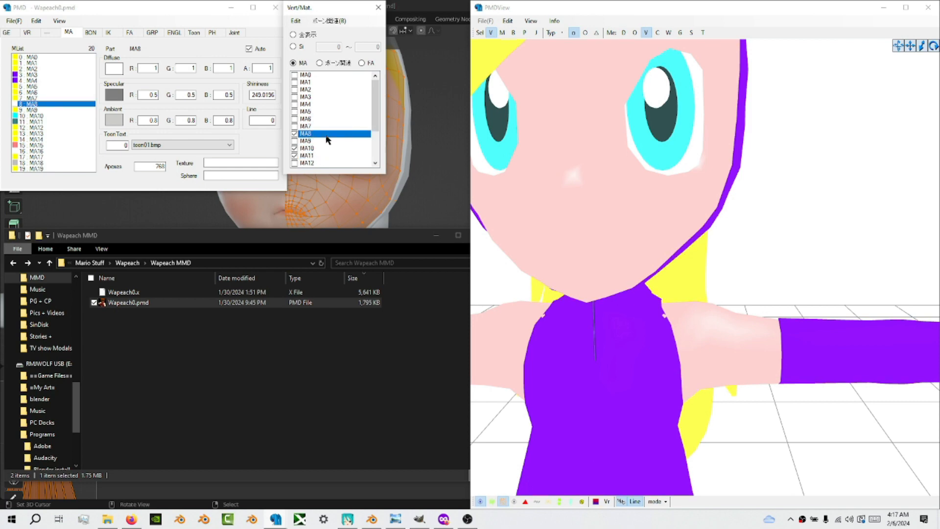
right_click(326, 136)
click(421, 240)
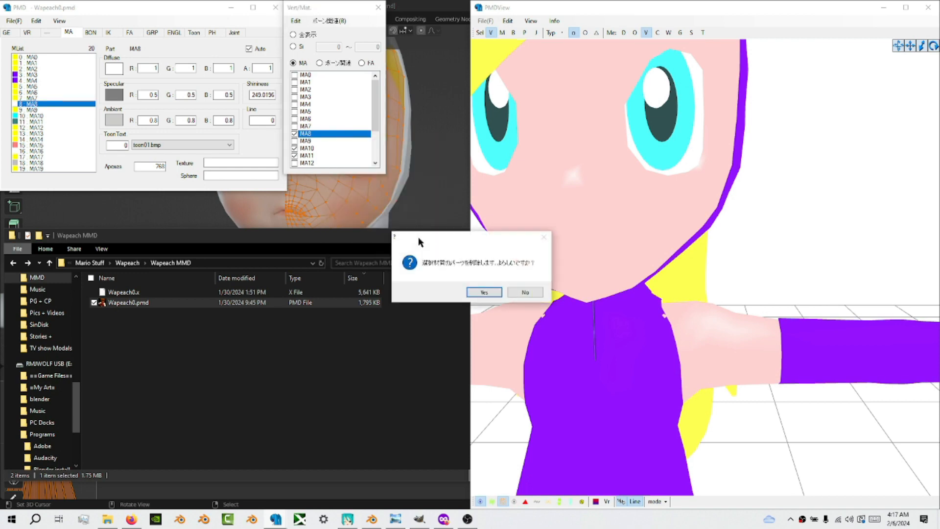
click(525, 293)
Step: Invert the checked state of all materials in the Vert/Mat. list
click(314, 103)
right_click(315, 104)
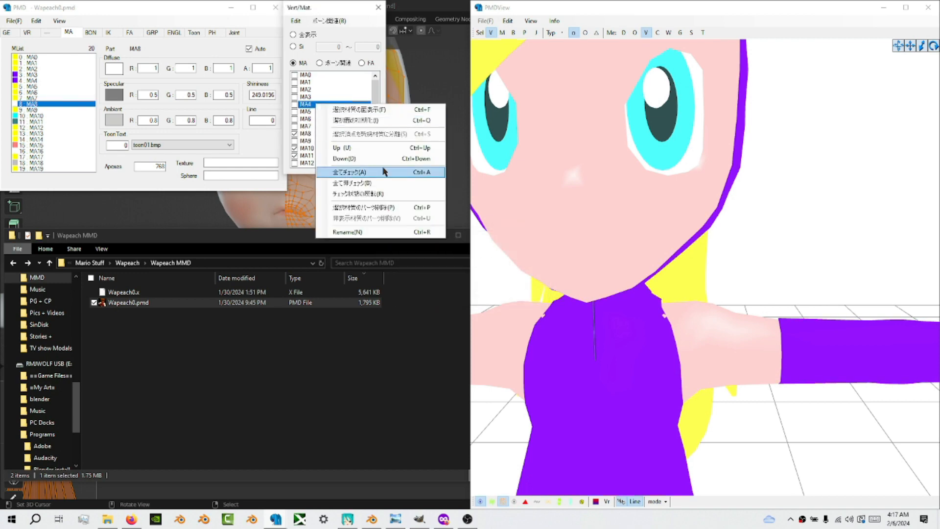
click(399, 195)
Step: Delete the parts of all checked materials, keeping only MA8, MA10 and MA11
click(325, 141)
right_click(325, 141)
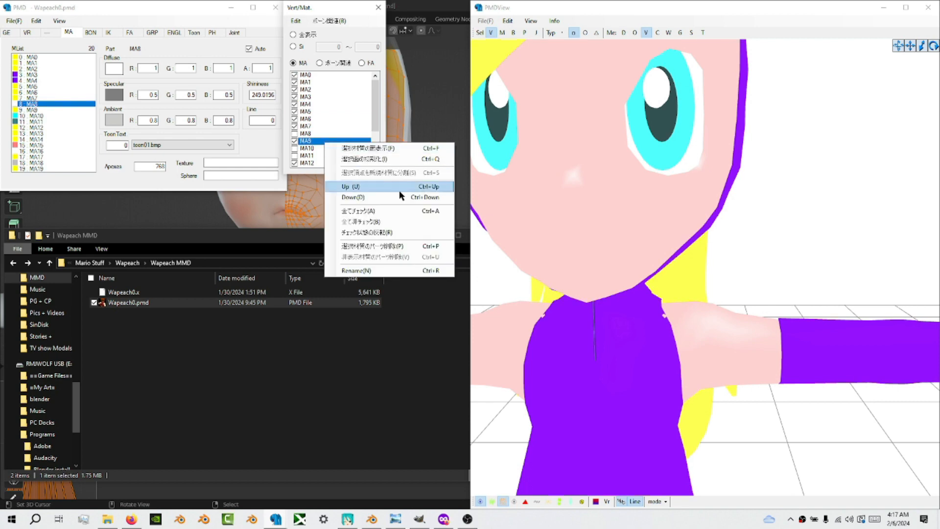
click(426, 241)
click(484, 292)
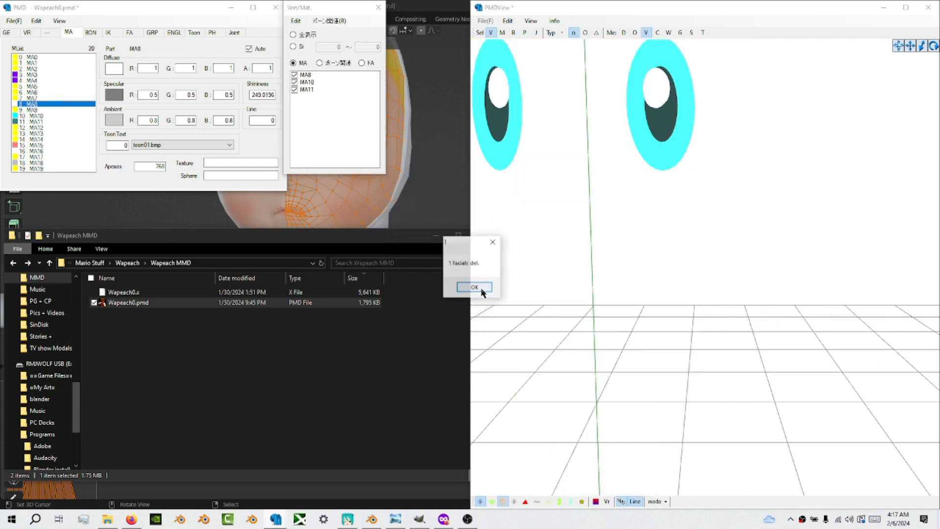
click(479, 288)
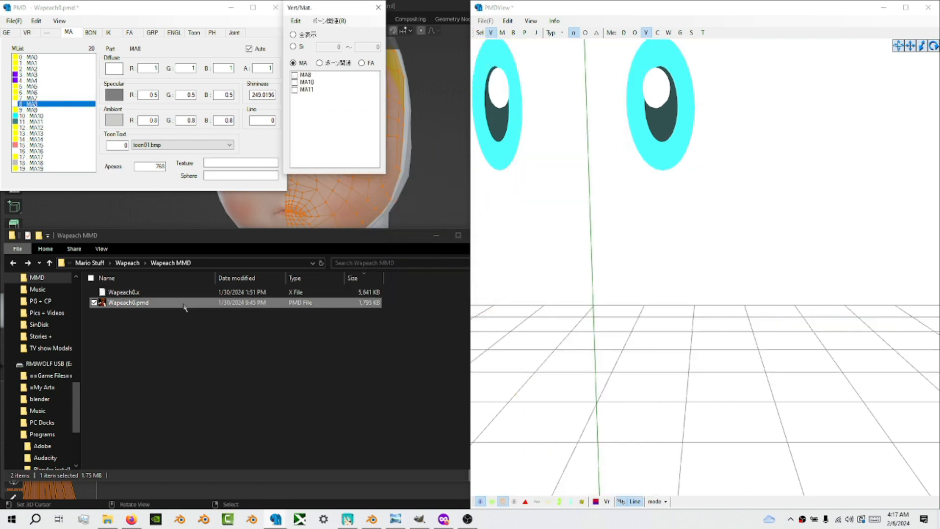
Step: Import Wapeach0.x into the open model in Add mode, keeping the size factor at 1.0
drag(184, 304, 658, 258)
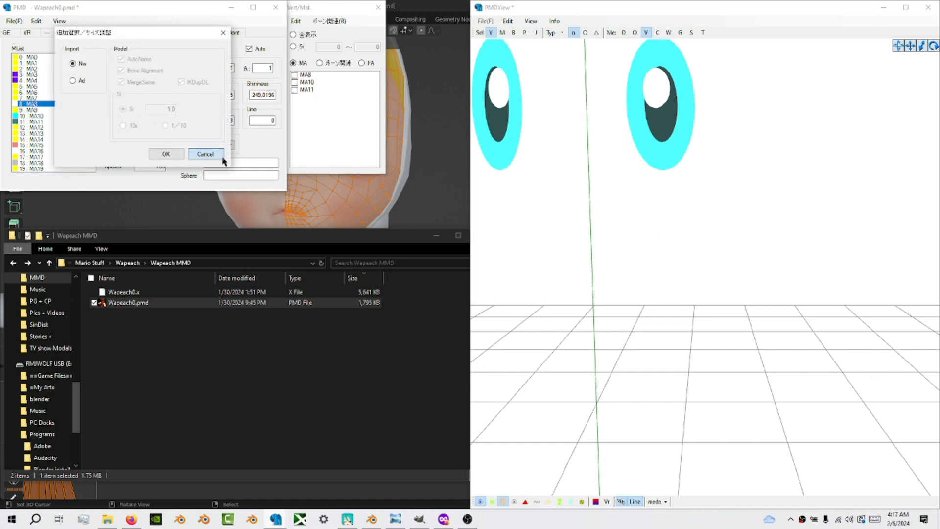
click(205, 155)
drag(175, 298, 179, 133)
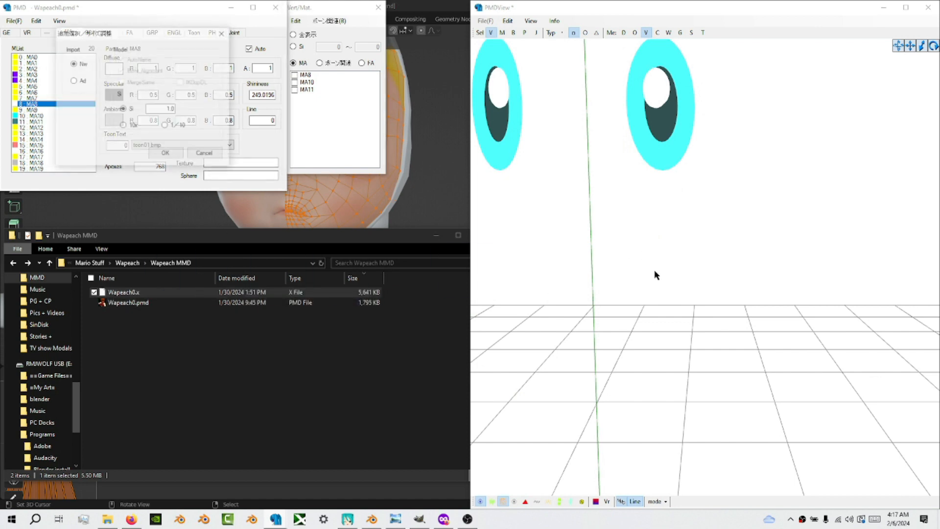
click(80, 84)
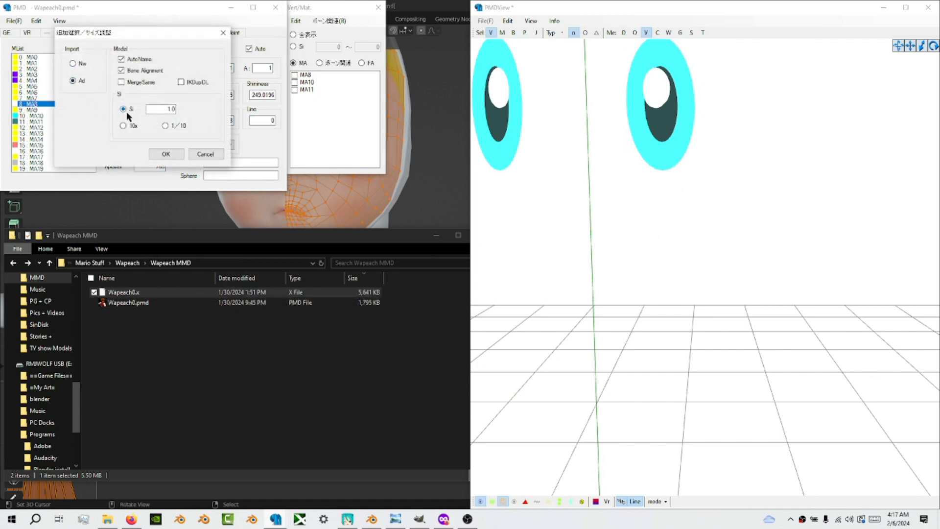
click(166, 154)
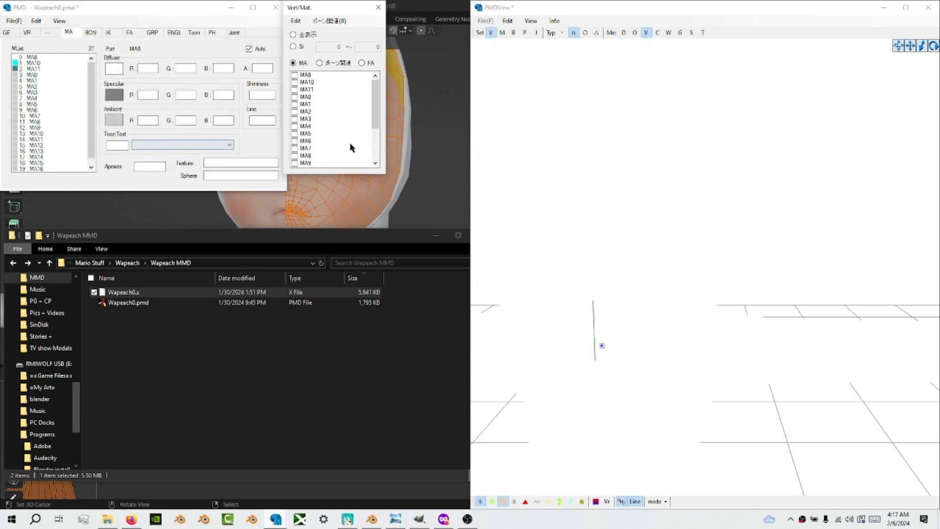
Step: Show the model's vertices and check material MA14 in the Vert/Mat. list
click(492, 501)
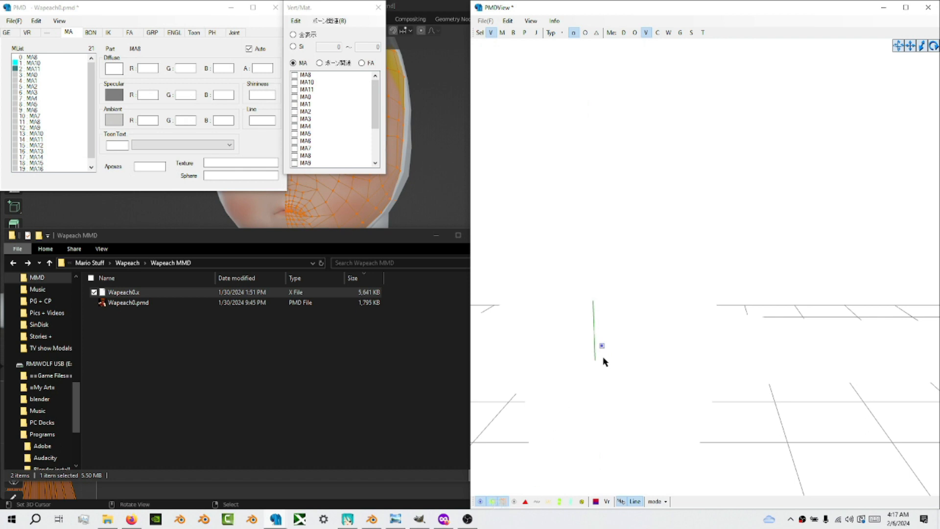
scroll(603, 361, down, 5)
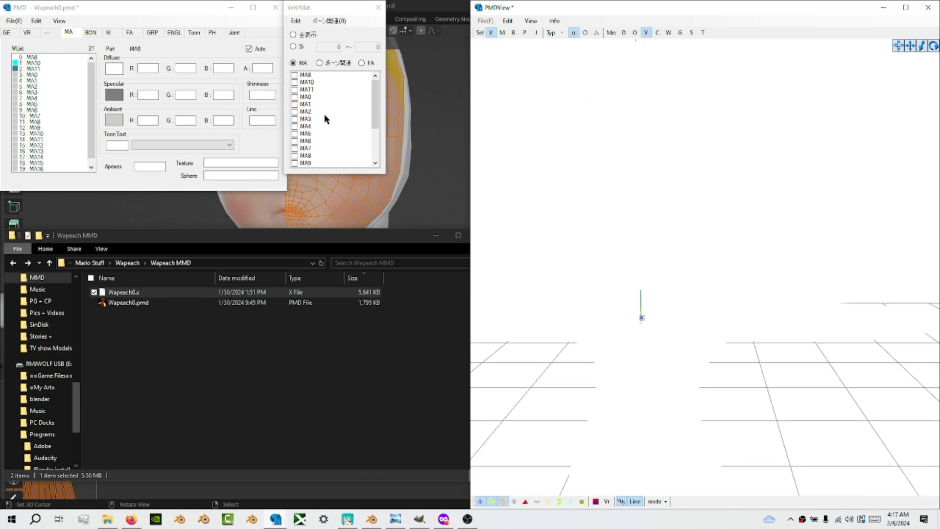
click(309, 126)
scroll(311, 134, down, 2)
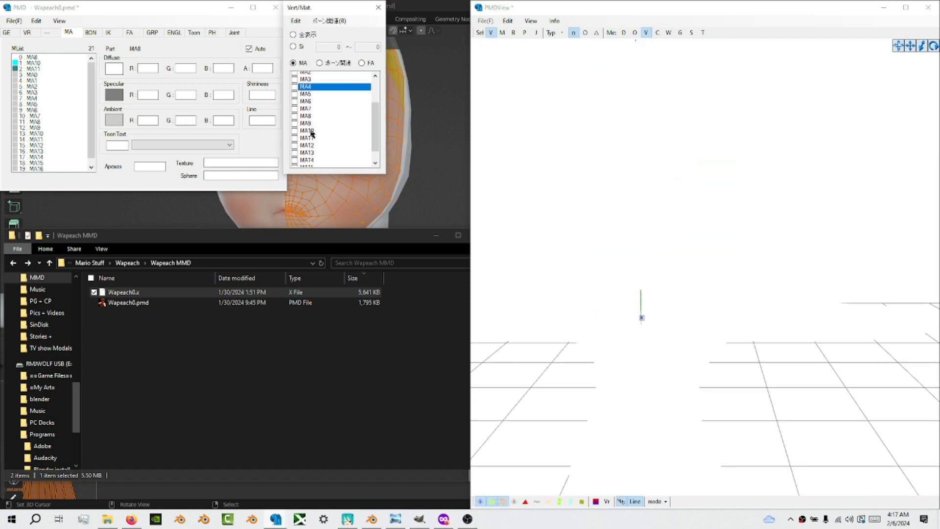
scroll(311, 133, down, 1)
click(319, 141)
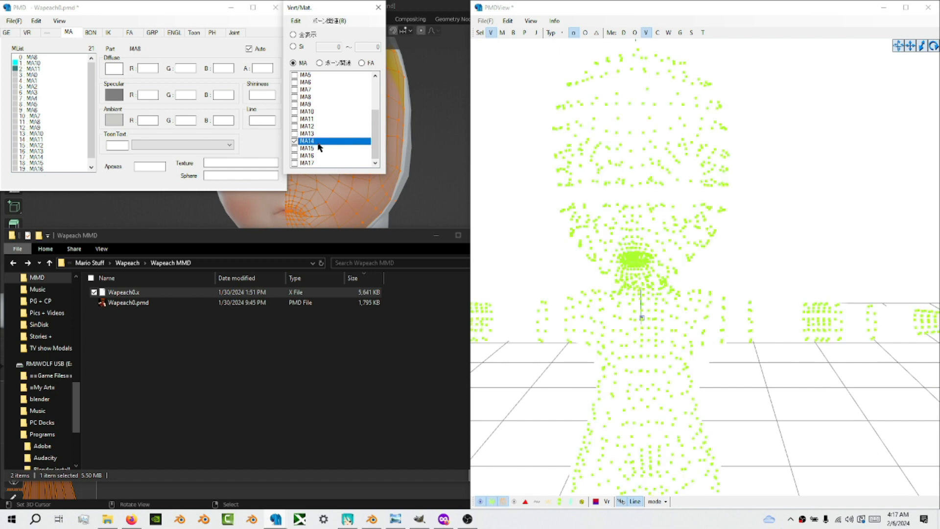
Step: Invert the checked state of the listed materials and uncheck the first three entries, MA8, MA10 and MA11
right_click(319, 146)
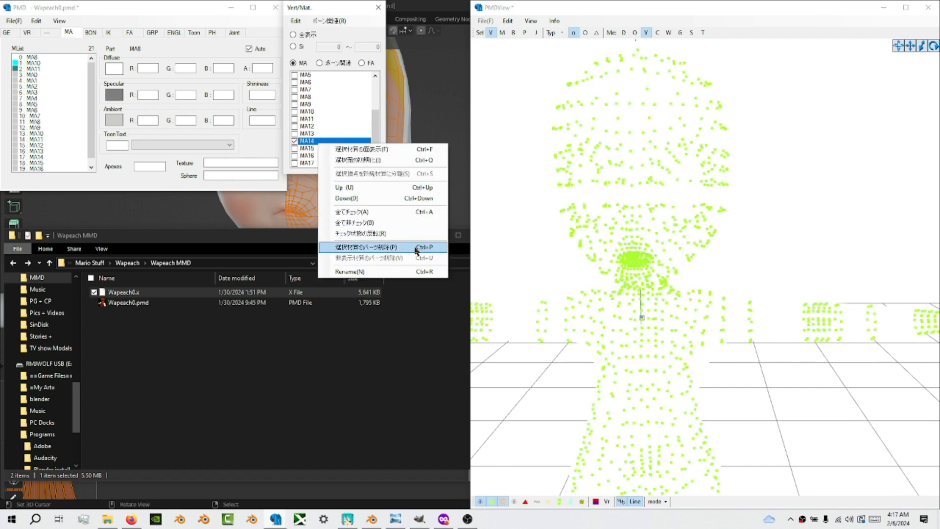
click(409, 234)
scroll(325, 132, up, 3)
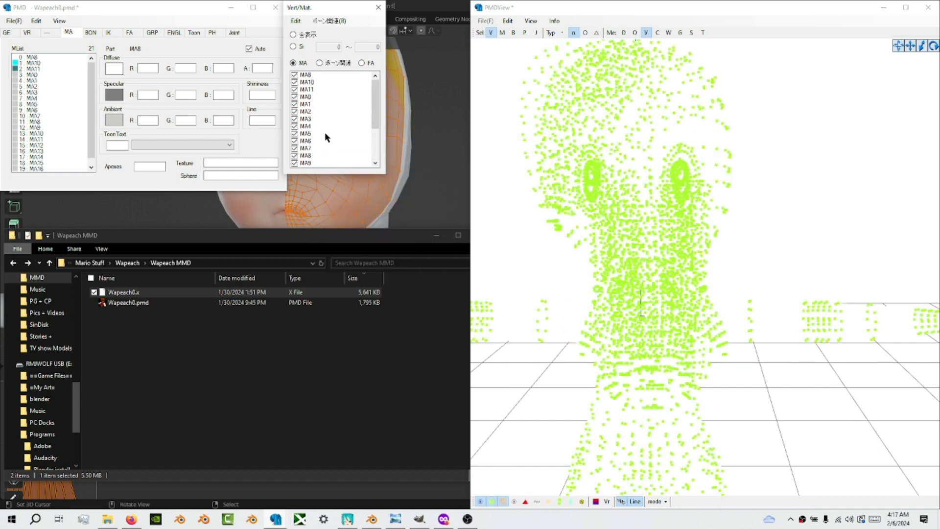
click(309, 76)
key(Down)
key(Down)
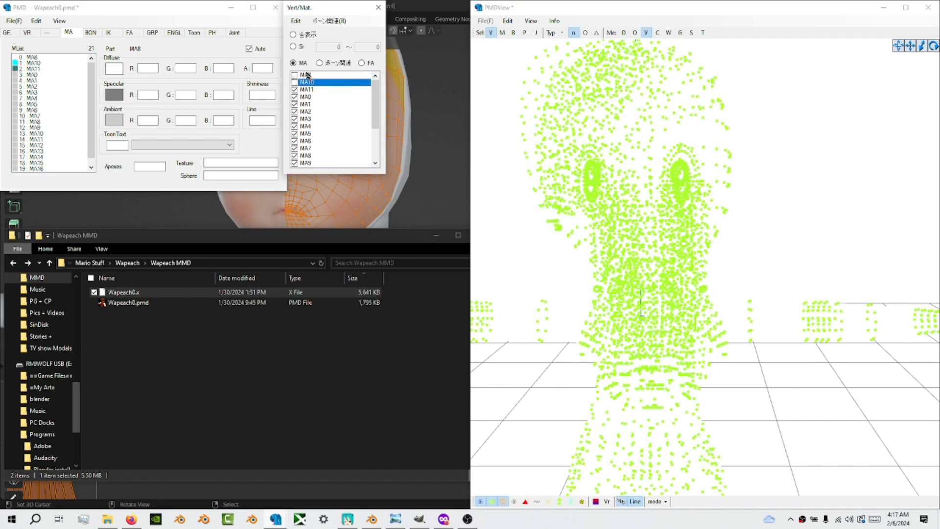
Step: Delete the parts of all checked materials, and check only MA14 with the list filtered by material
right_click(304, 107)
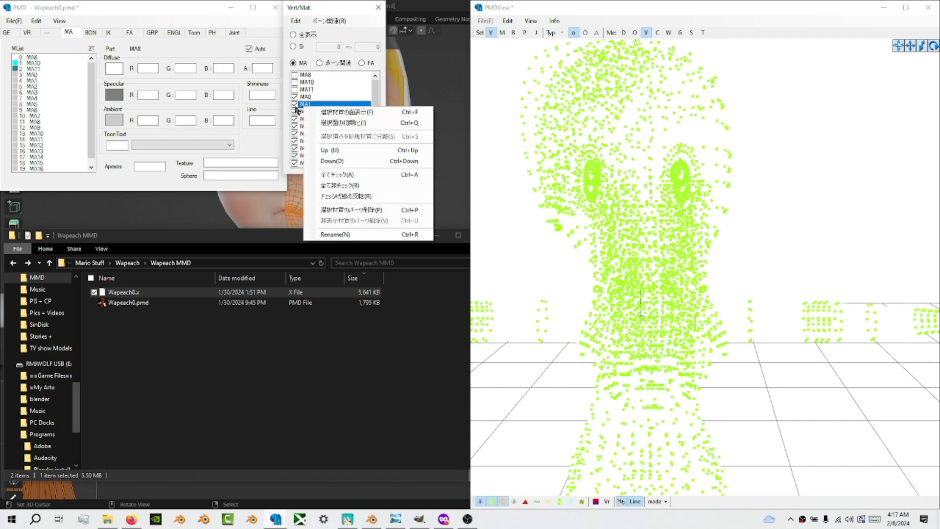
click(368, 210)
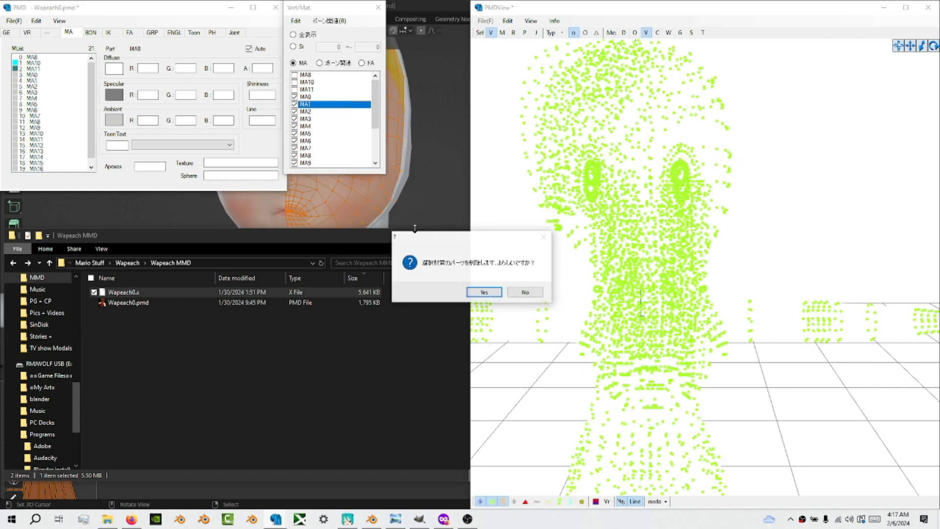
click(484, 292)
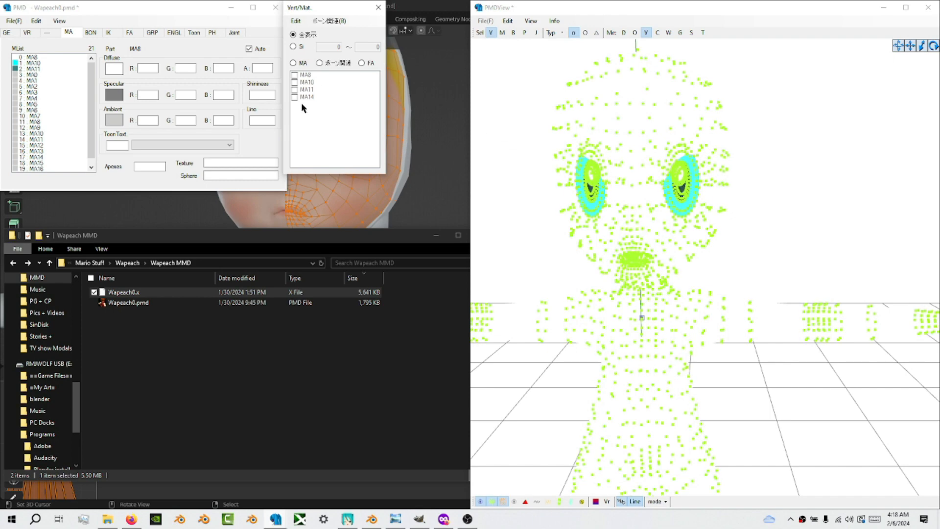
click(294, 63)
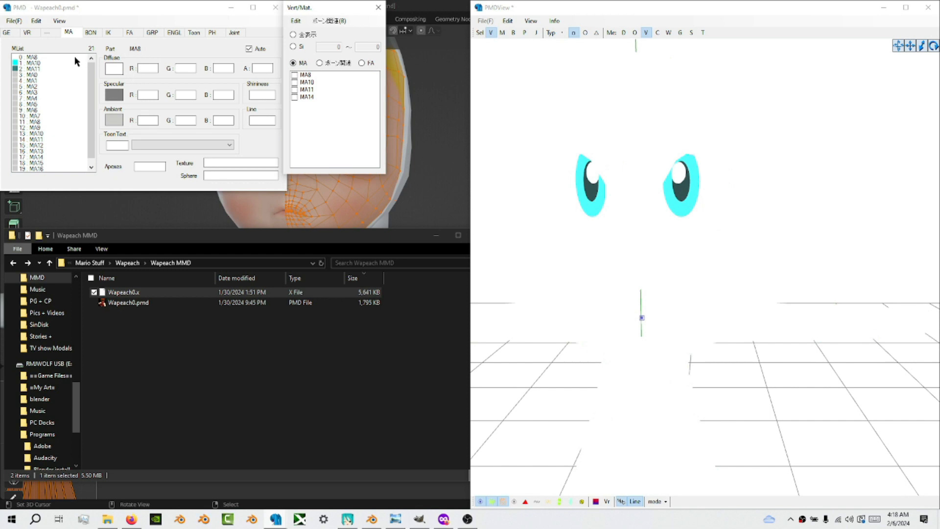
click(303, 98)
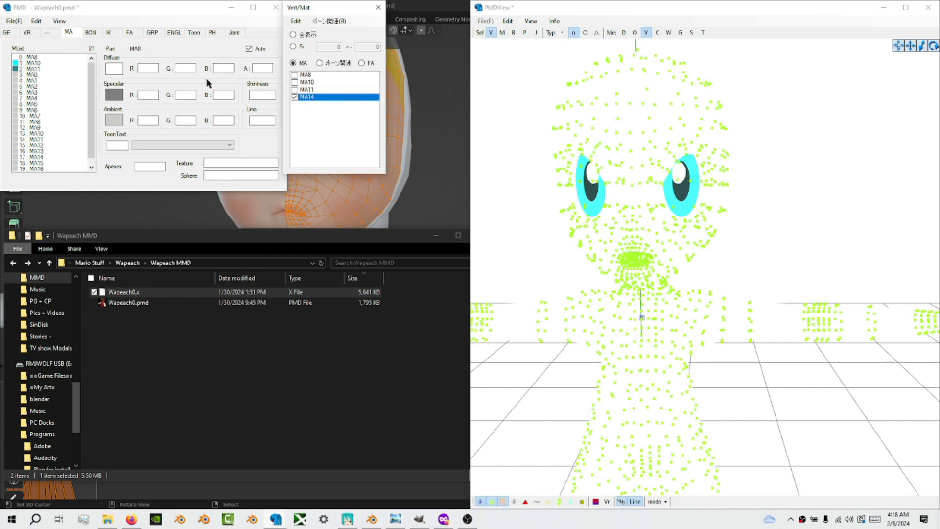
Step: Set the diffuse and ambient colours of material MA14 to light red (255, 128, 128)
click(67, 76)
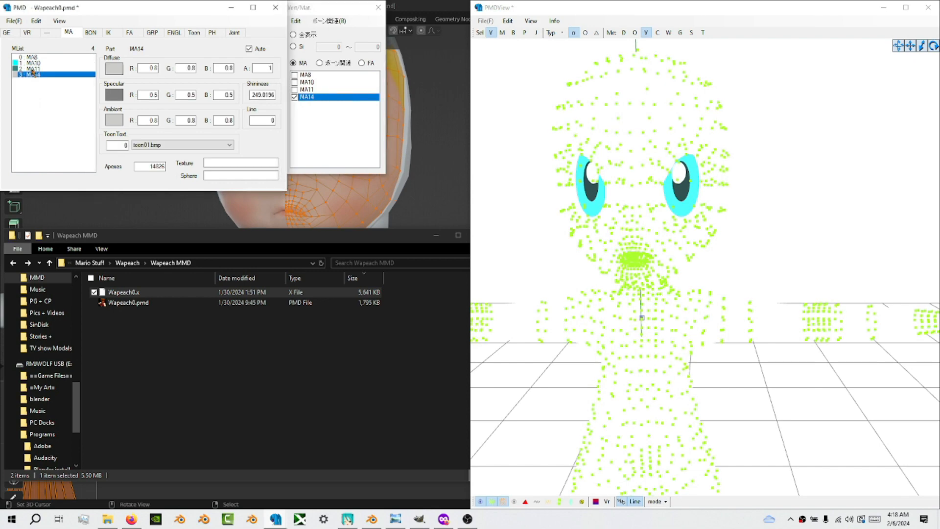
click(114, 69)
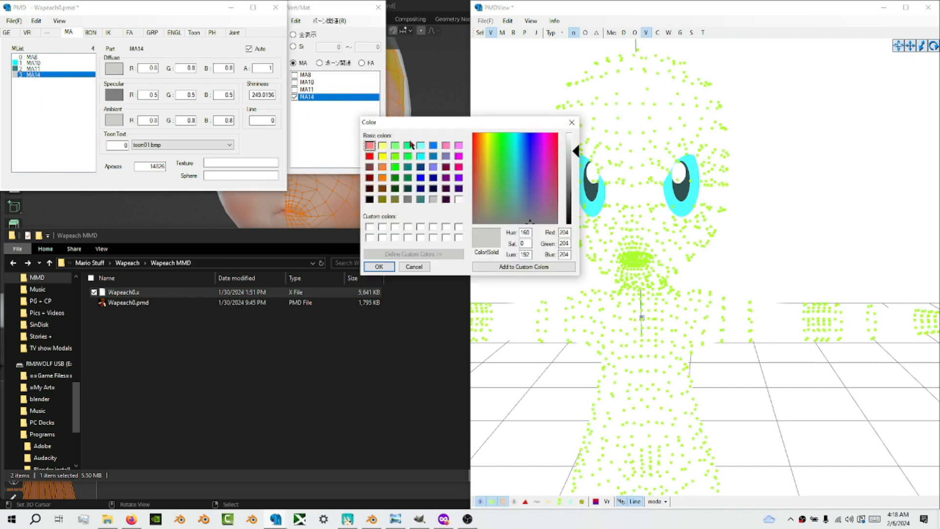
click(369, 146)
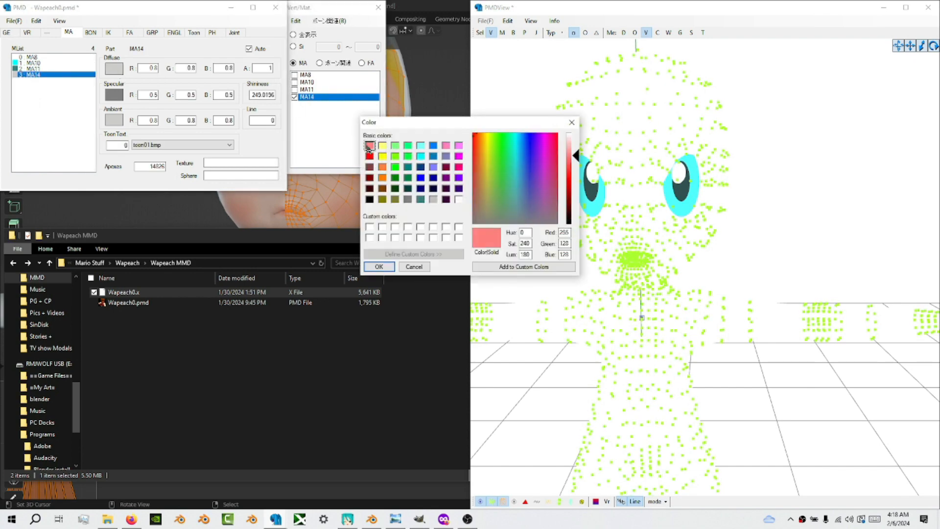
click(391, 268)
click(117, 120)
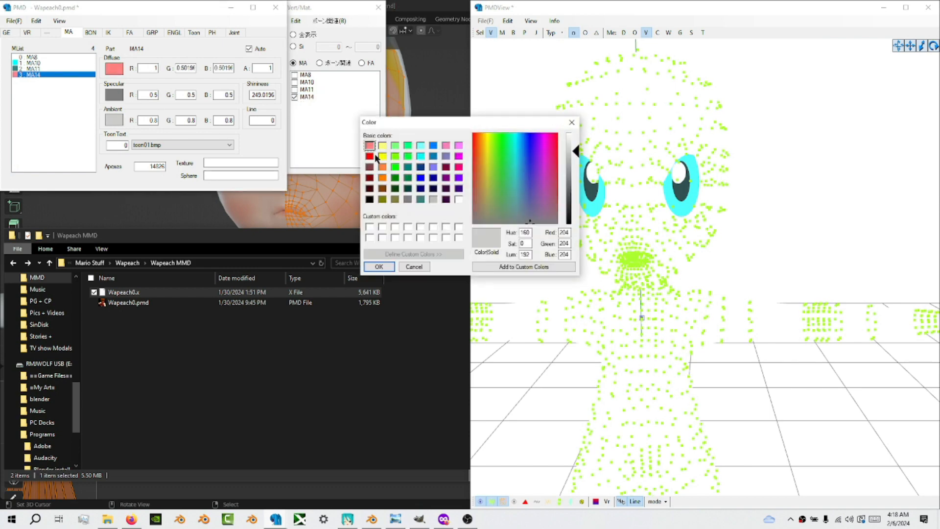
click(370, 146)
click(378, 265)
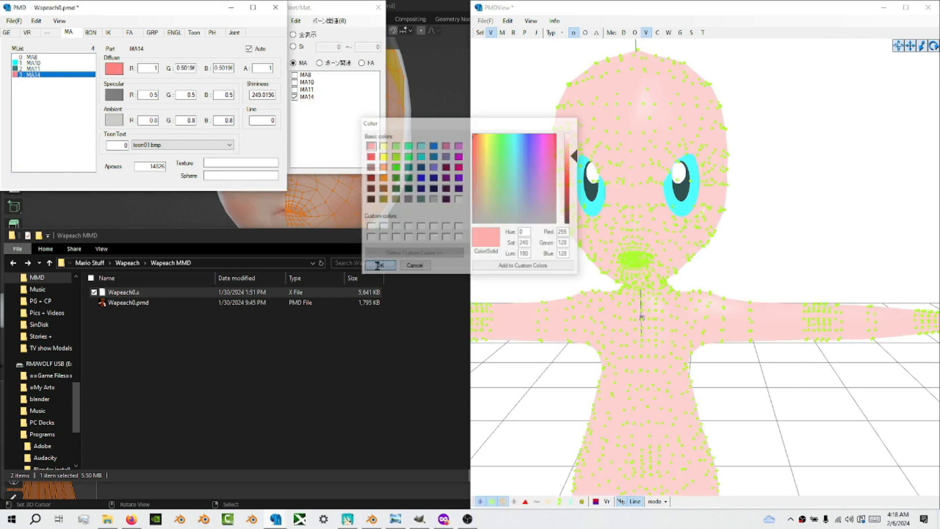
Step: Inspect how the eyes sit in the pink head and switch the model display mode to Wire
scroll(639, 265, up, 5)
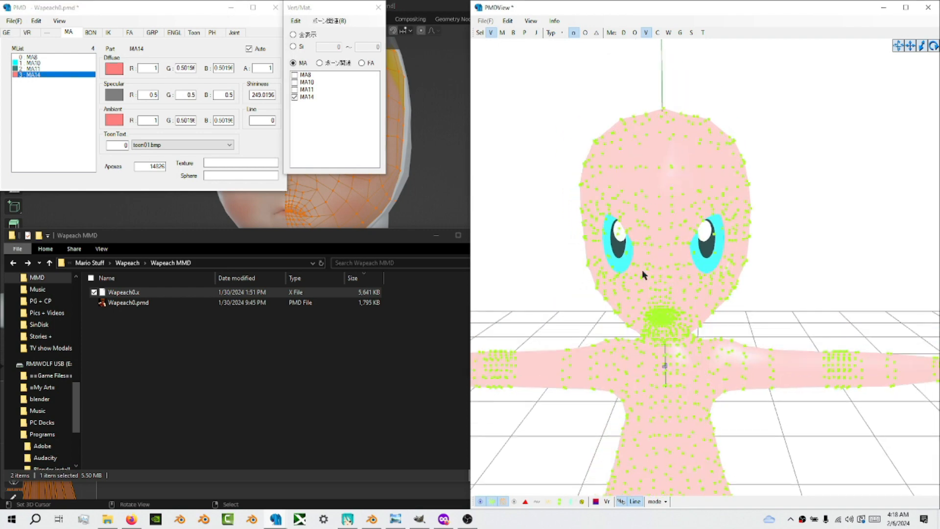
scroll(672, 254, down, 1)
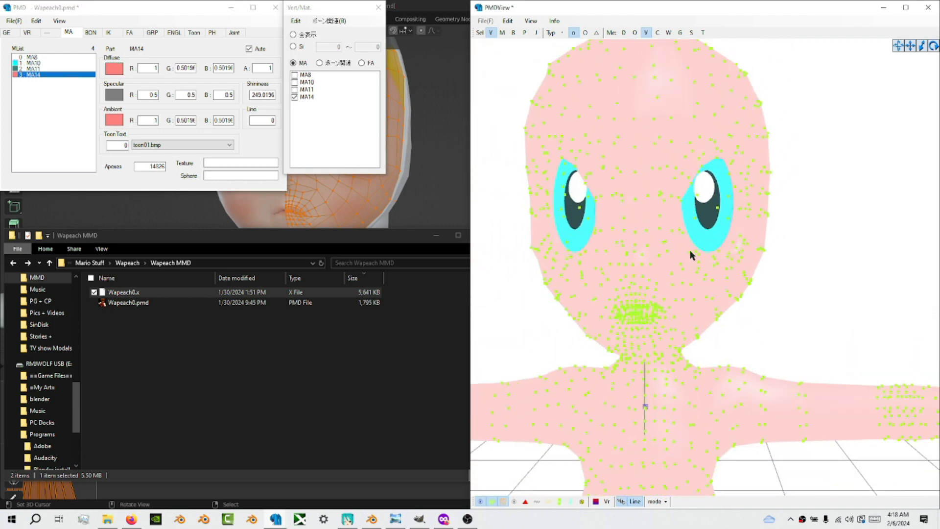
mouse_move(691, 251)
middle_down()
mouse_move(692, 262)
mouse_move(693, 254)
middle_up()
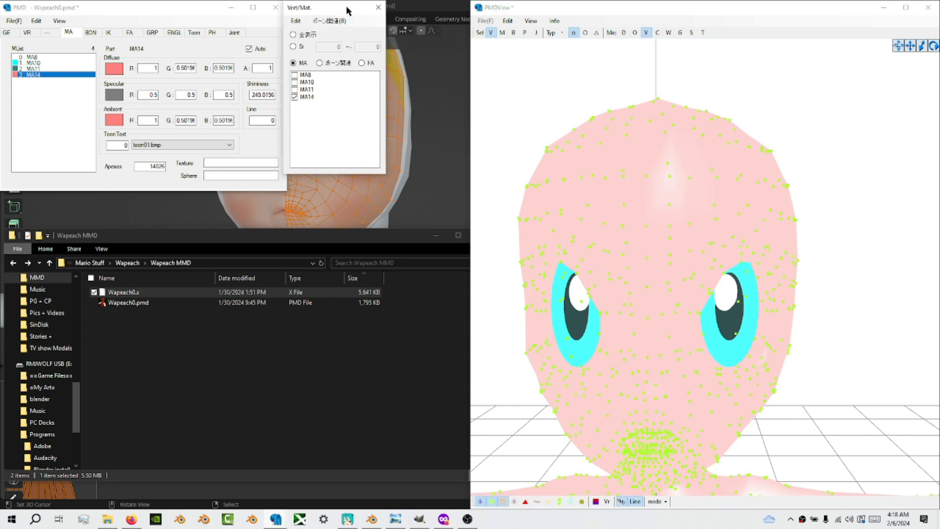
mouse_move(347, 8)
mouse_down()
mouse_move(498, 40)
mouse_move(342, 11)
mouse_up()
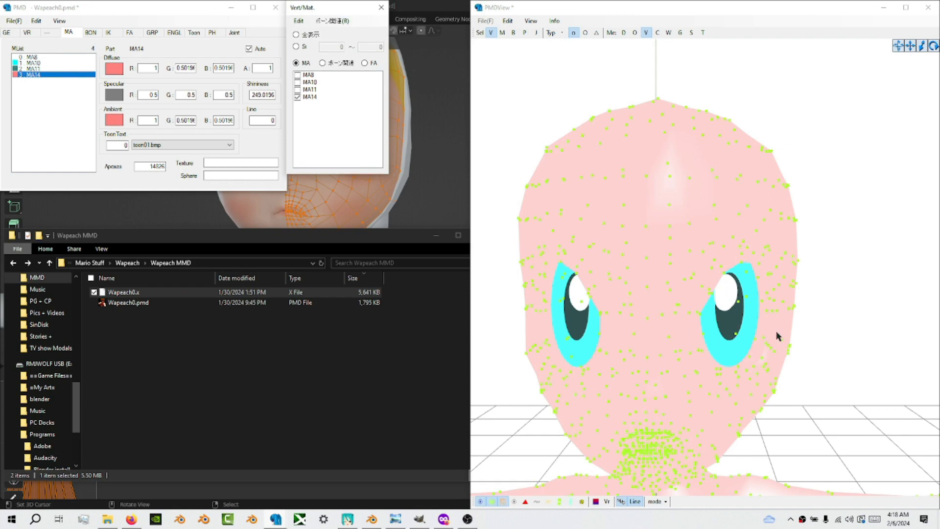
right_drag(779, 336, 757, 336)
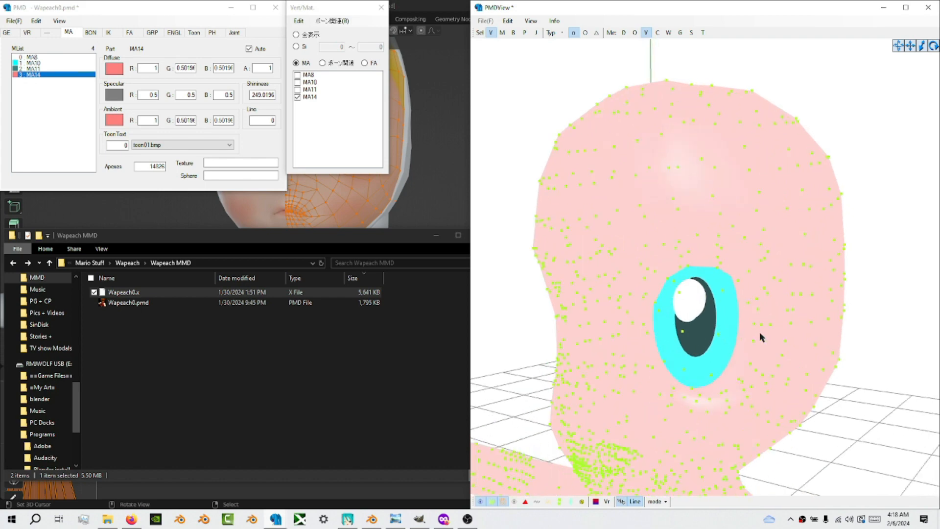
click(657, 502)
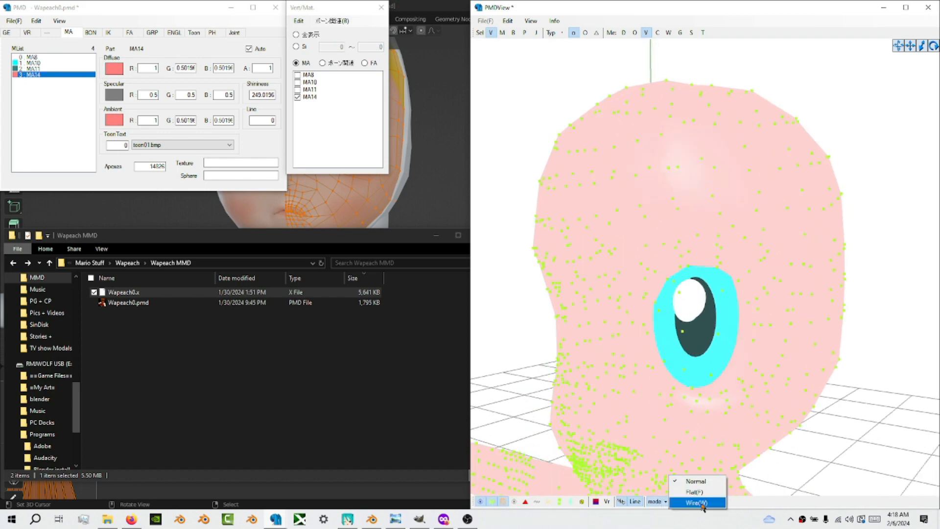
click(703, 505)
click(669, 505)
click(703, 503)
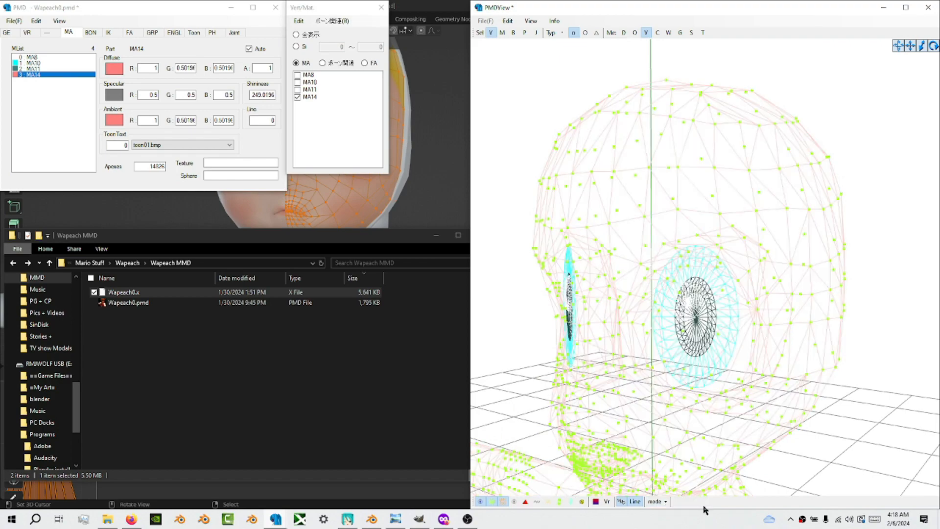
Step: Select several head vertices above and beside the character's eye
scroll(780, 315, up, 6)
key(r)
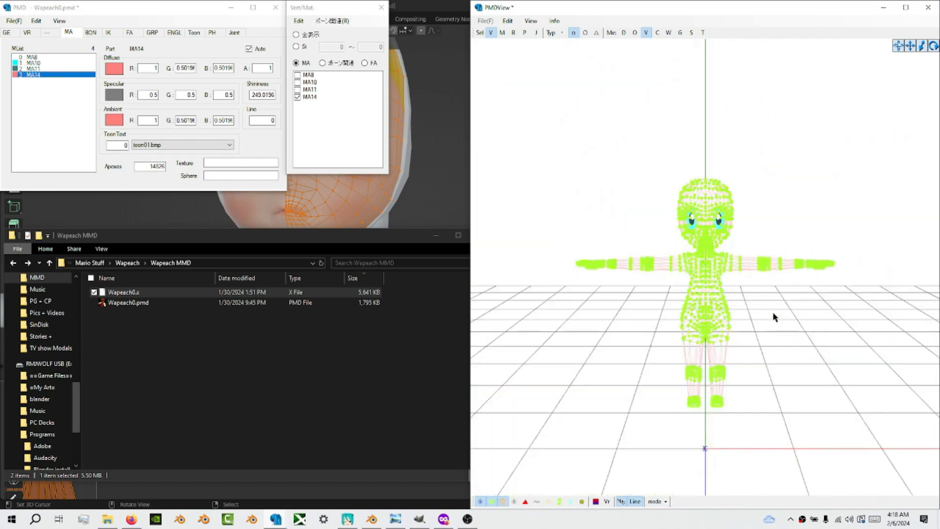
scroll(778, 309, up, 8)
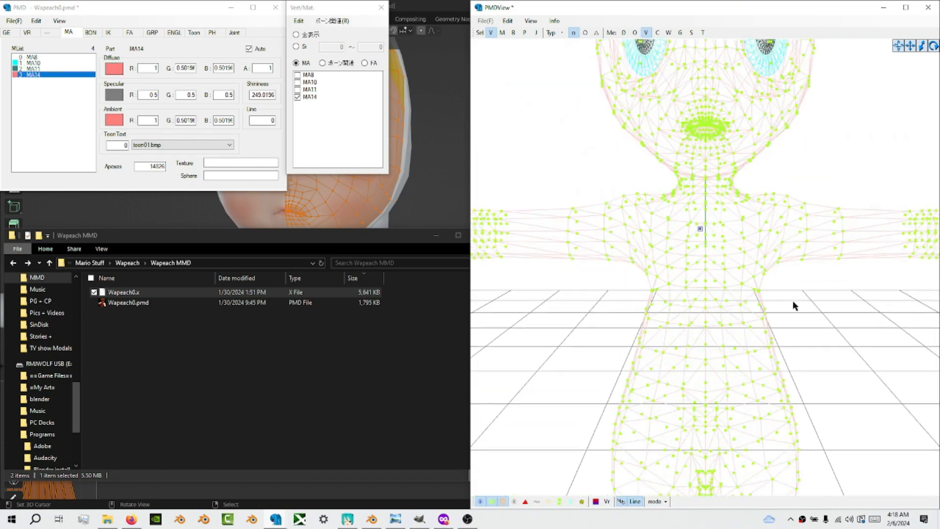
scroll(793, 302, down, 1)
middle_drag(799, 281, 795, 293)
scroll(795, 293, up, 4)
right_drag(798, 295, 749, 297)
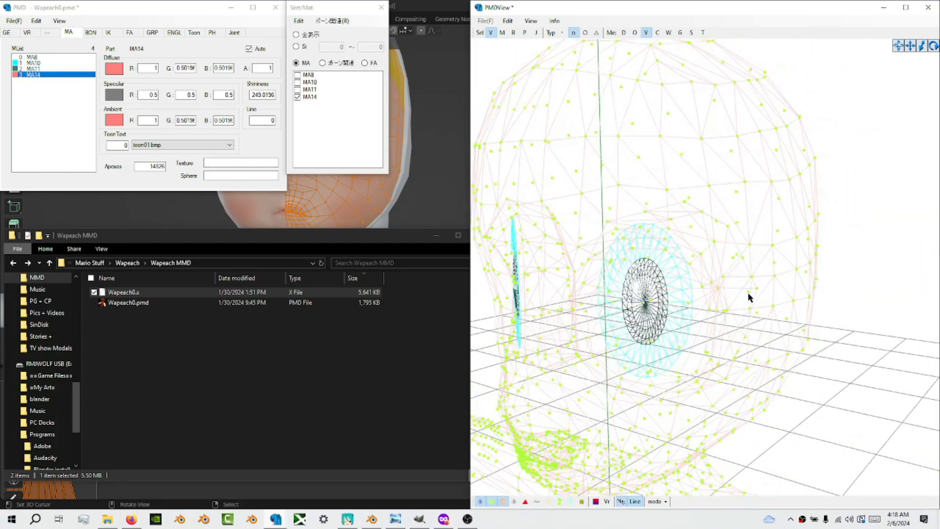
scroll(691, 234, up, 3)
right_drag(690, 234, 674, 249)
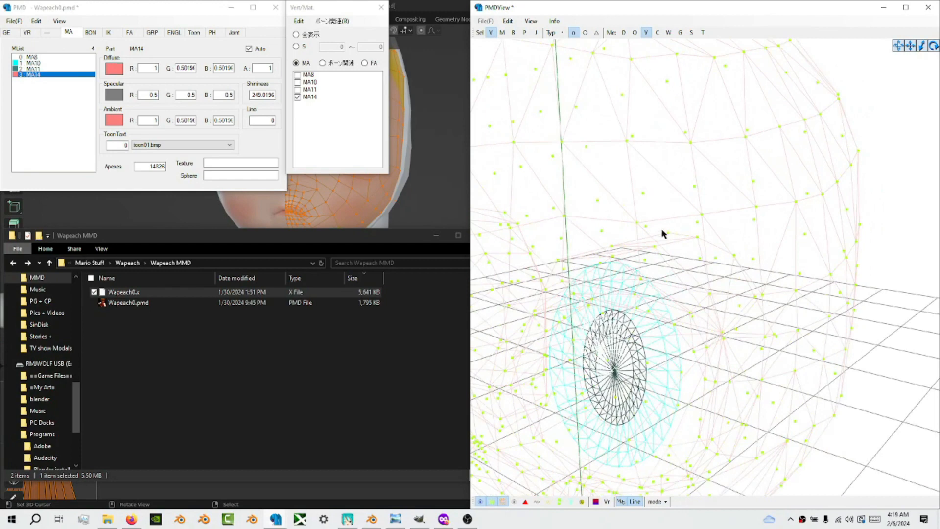
click(668, 233)
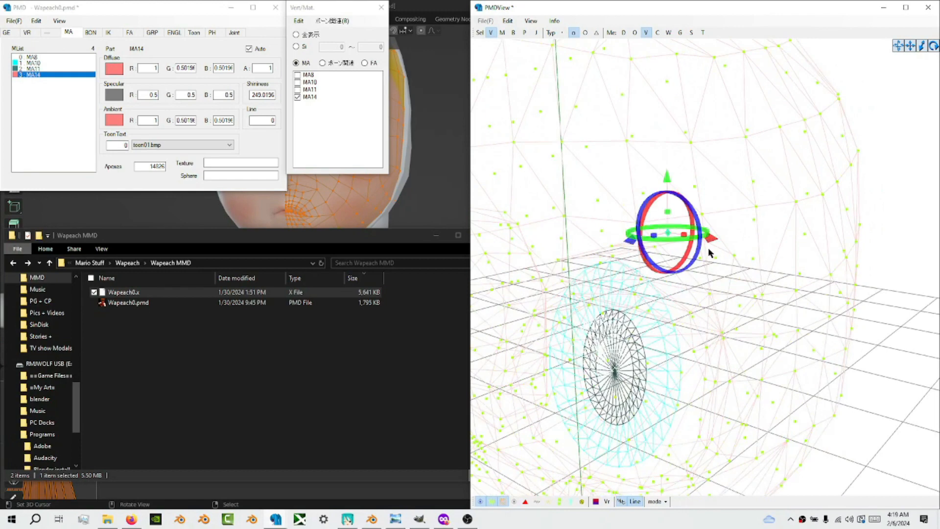
shift+drag(709, 249, 690, 232)
shift+drag(737, 264, 733, 258)
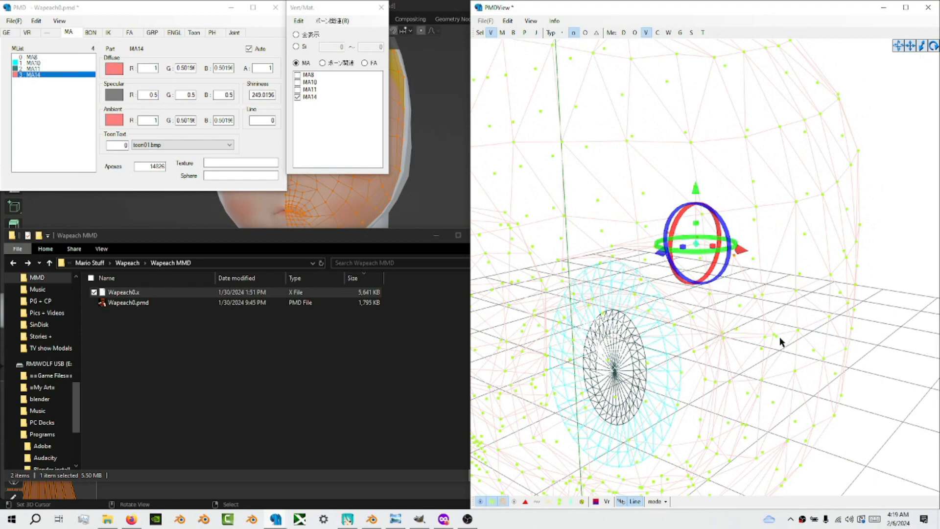
scroll(780, 338, up, 3)
shift+drag(719, 348, 730, 357)
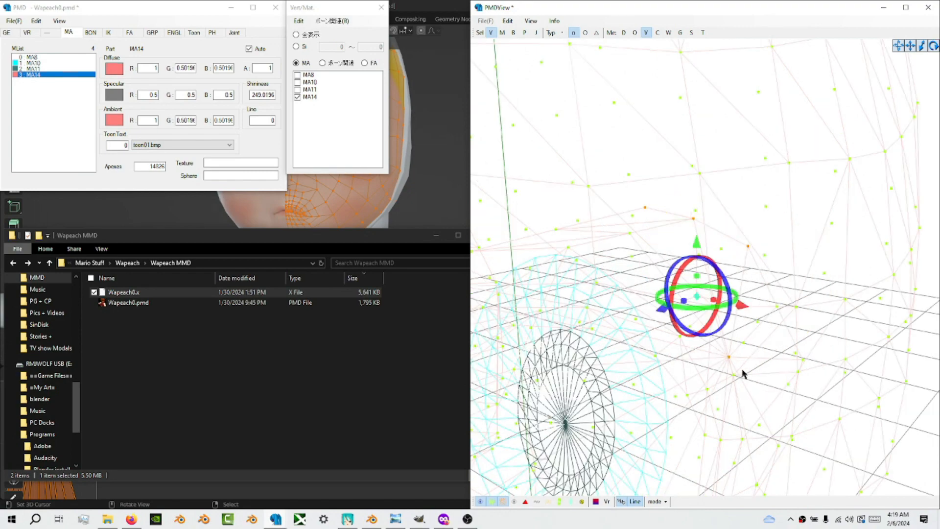
Step: Try to pull the selected head vertices outward from the head along the X axis
scroll(771, 348, down, 3)
right_drag(776, 332, 786, 325)
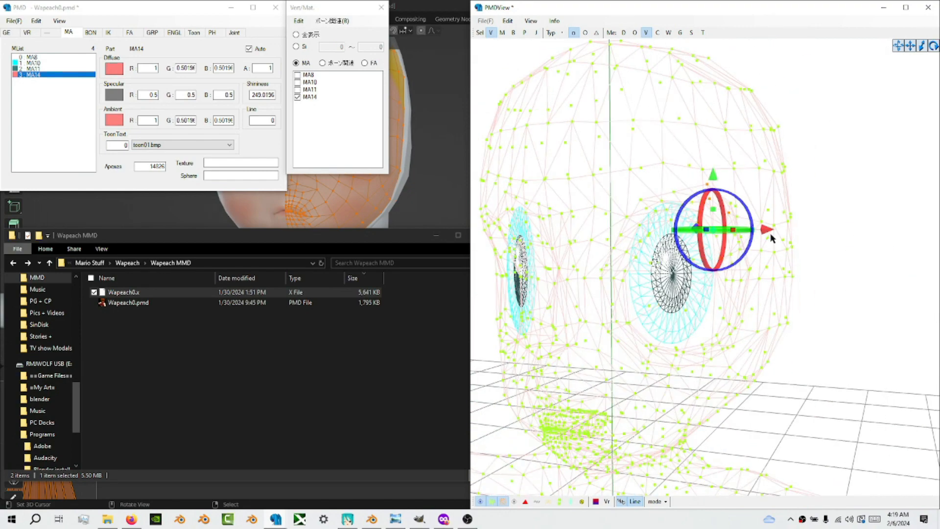
drag(768, 231, 893, 304)
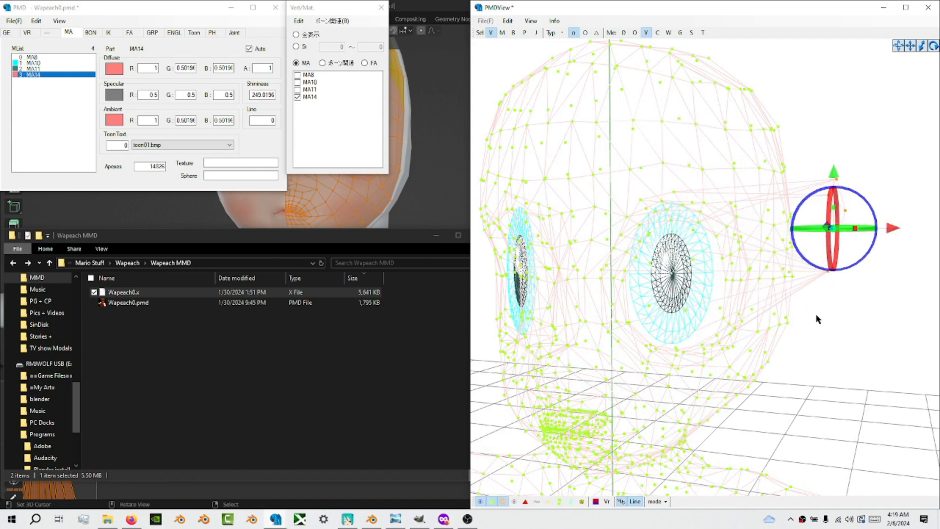
Step: Try to pull another vertex beside the eye outward along the X axis, and select the displaced vertices
scroll(737, 312, up, 3)
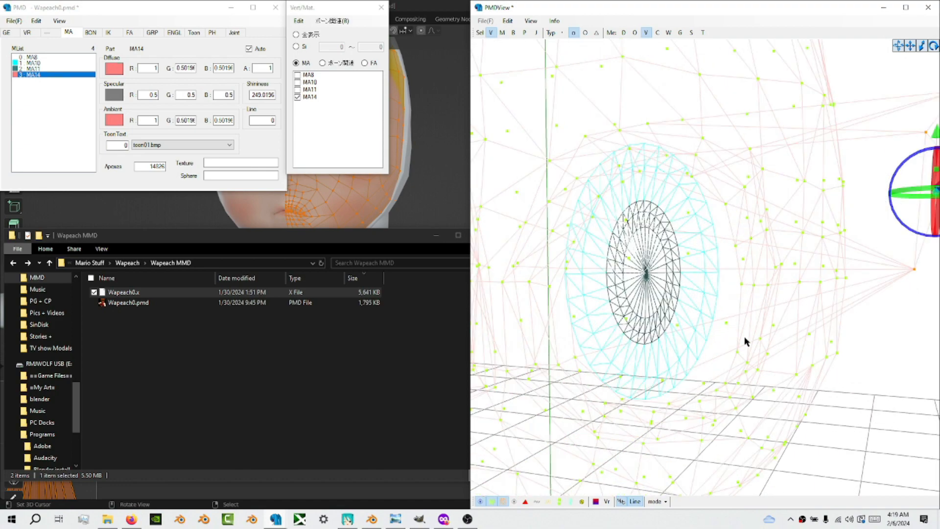
scroll(739, 338, up, 3)
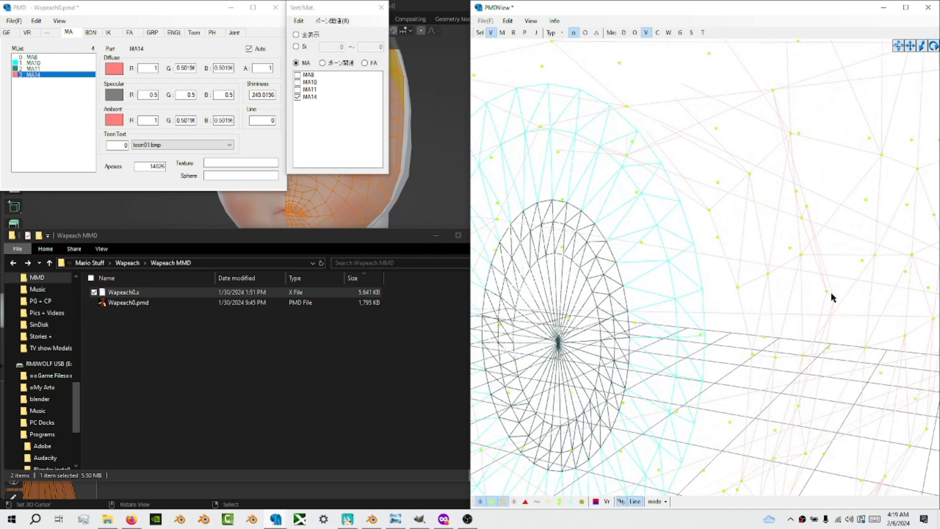
scroll(831, 298, down, 3)
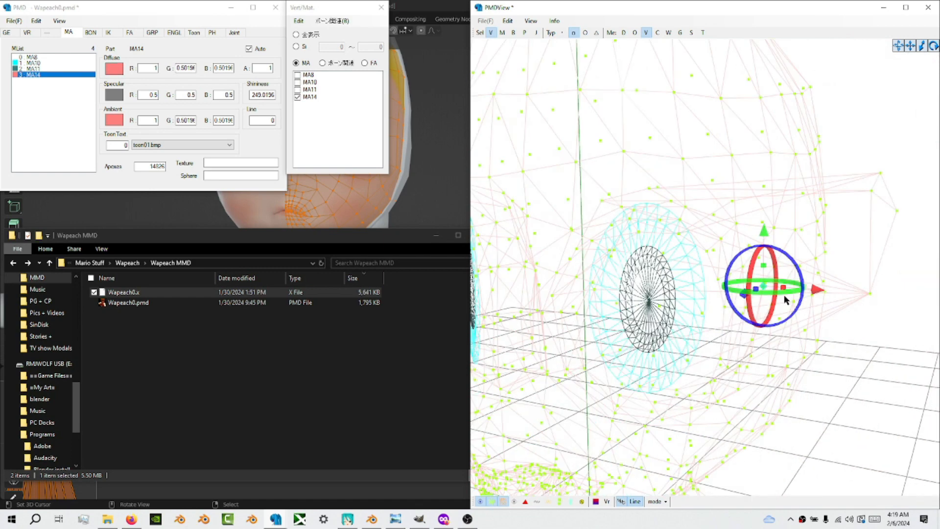
drag(818, 291, 929, 297)
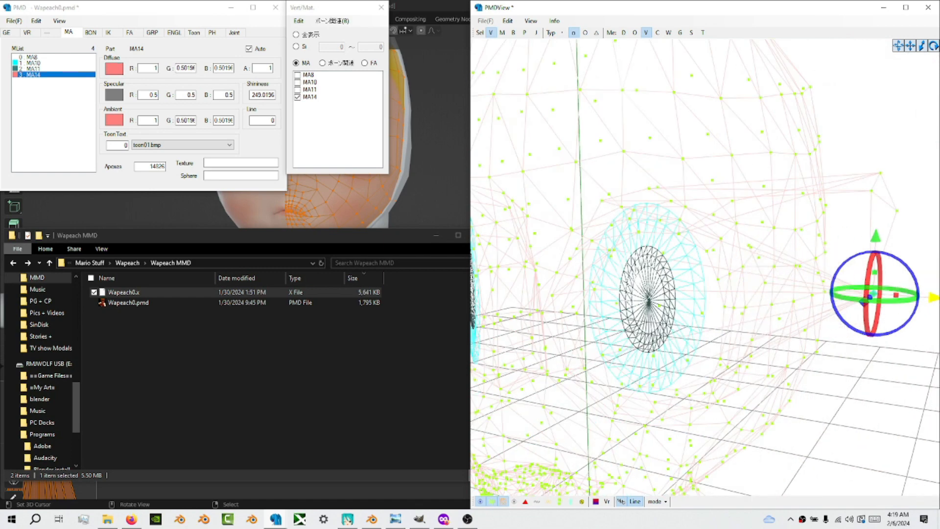
drag(858, 158, 916, 328)
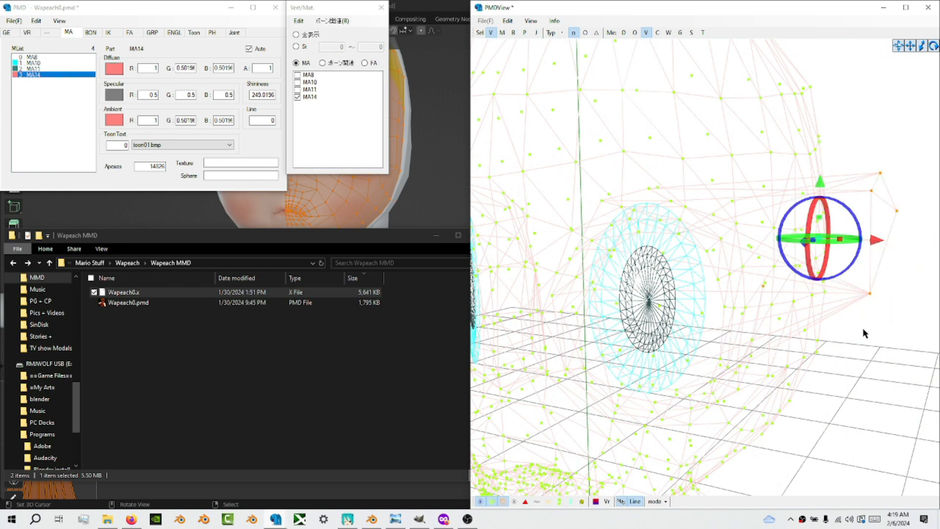
Step: Undo the outward moves of the head vertices while keeping the light red ambient colour of MA14
key(ctrl+z)
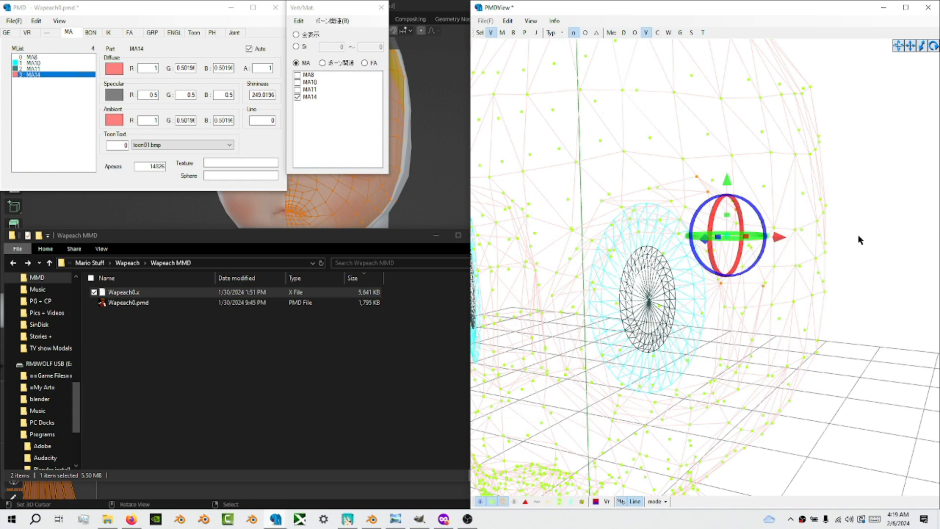
key(ctrl+z)
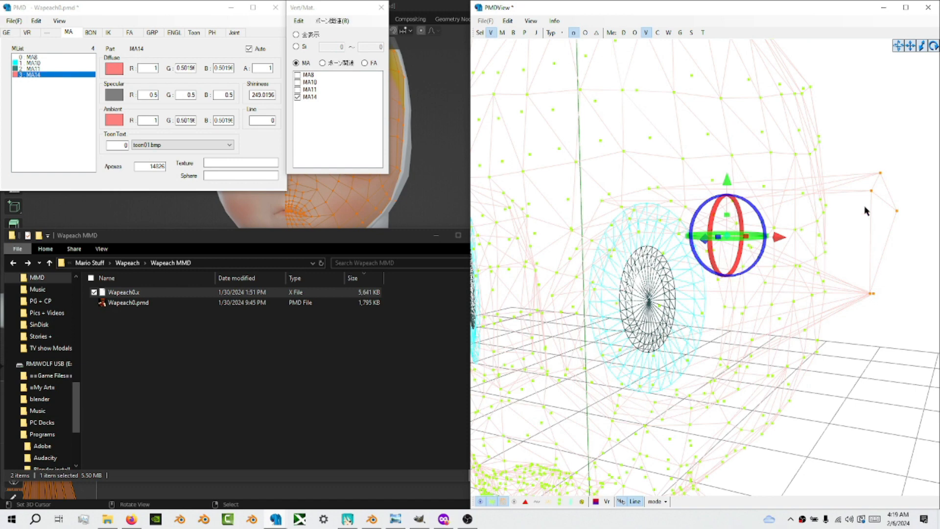
drag(848, 162, 914, 375)
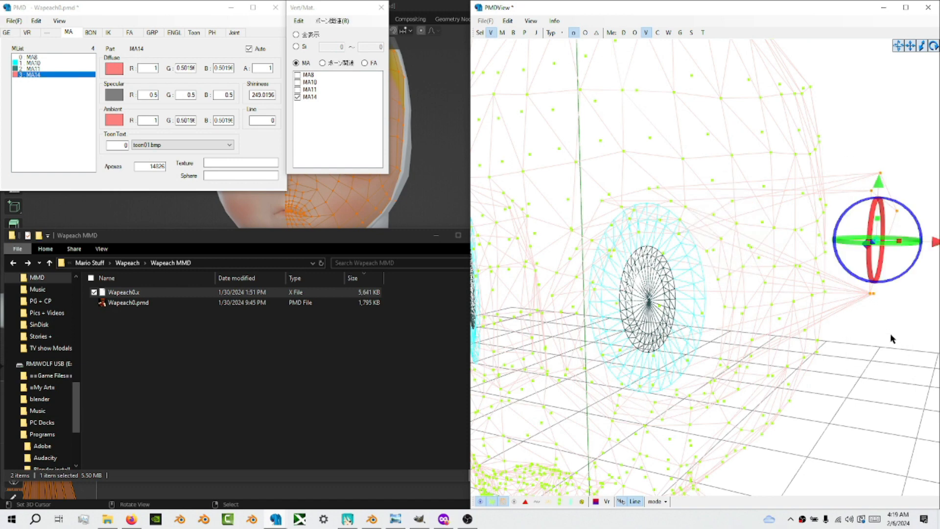
key(ctrl+z)
key(ctrl+z)
key(ctrl+z)
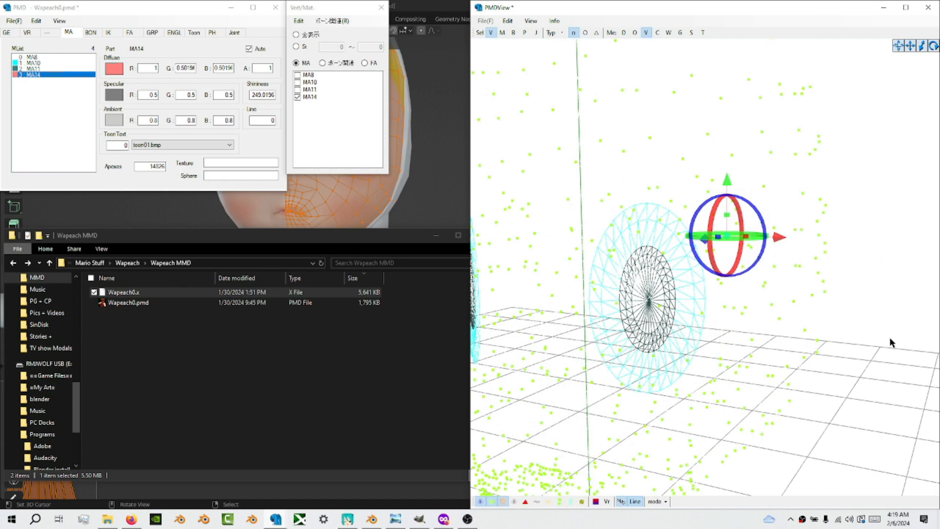
key(ctrl+y)
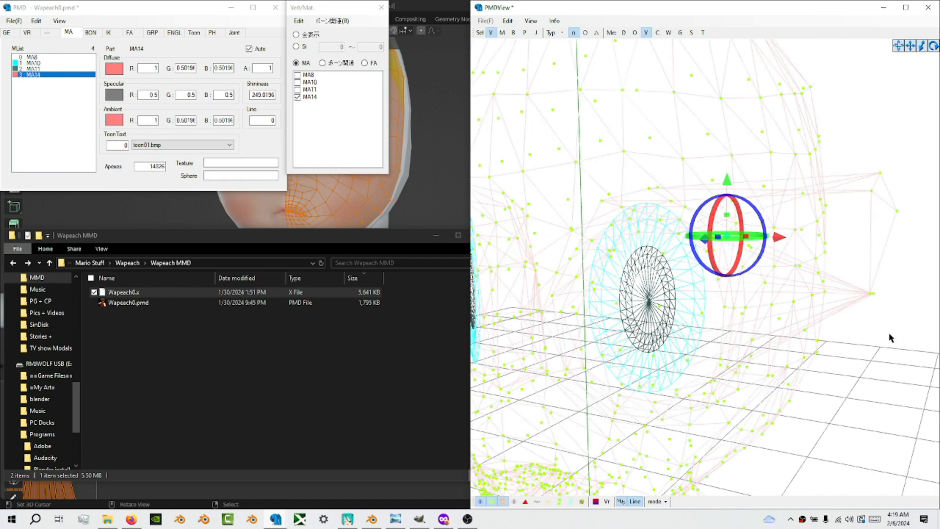
drag(844, 154, 927, 327)
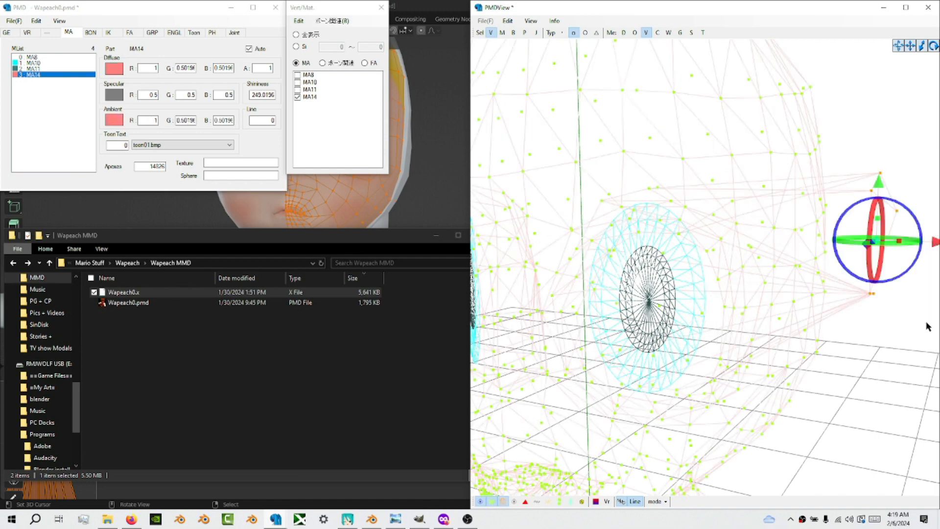
key(ctrl+z)
key(ctrl+z)
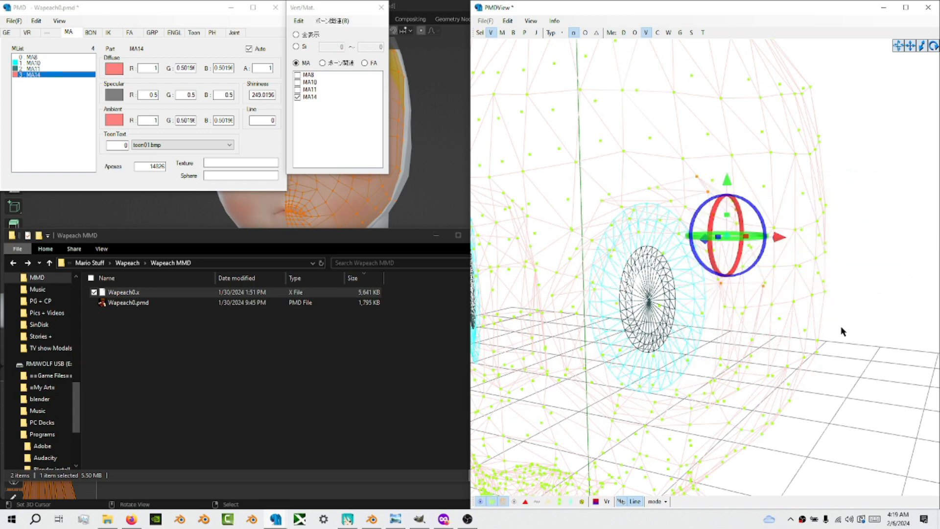
right_click(316, 105)
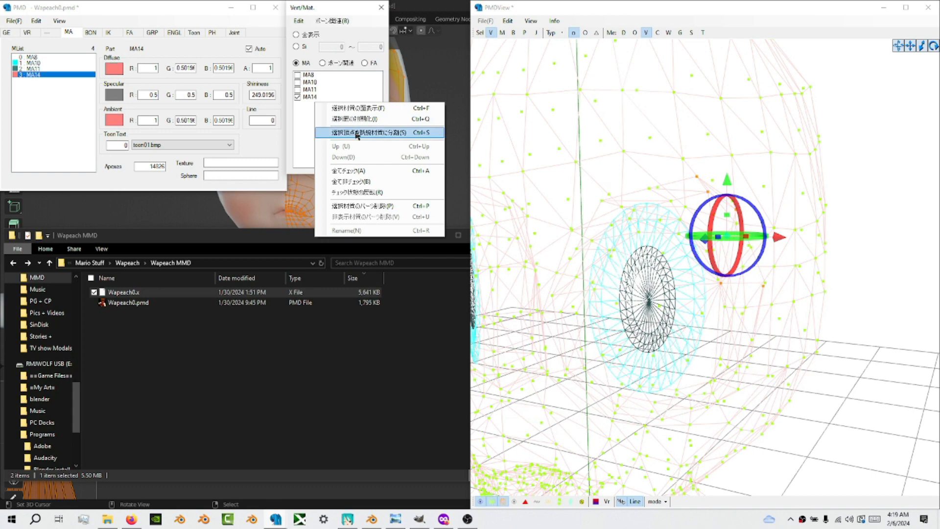
click(607, 298)
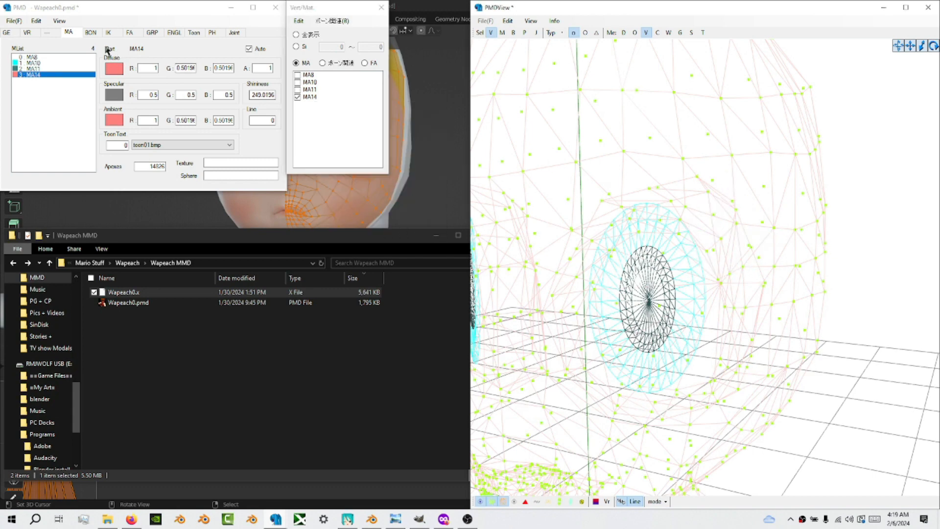
click(55, 30)
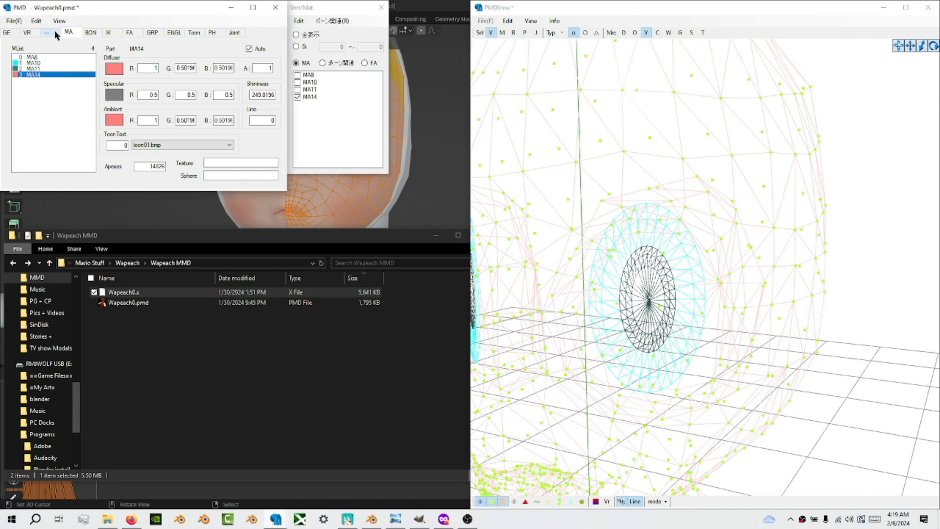
click(88, 32)
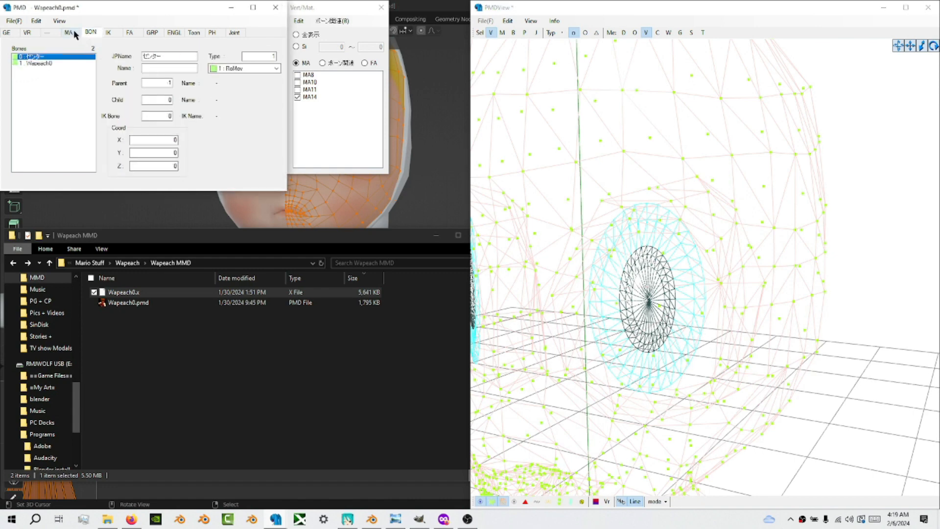
click(73, 32)
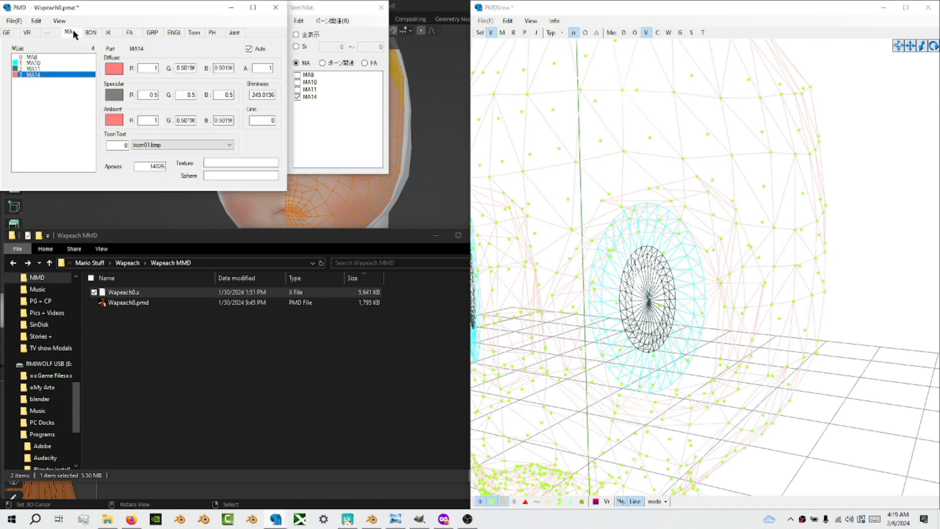
Step: Bind material MA10 with material MA11
click(29, 64)
right_click(28, 65)
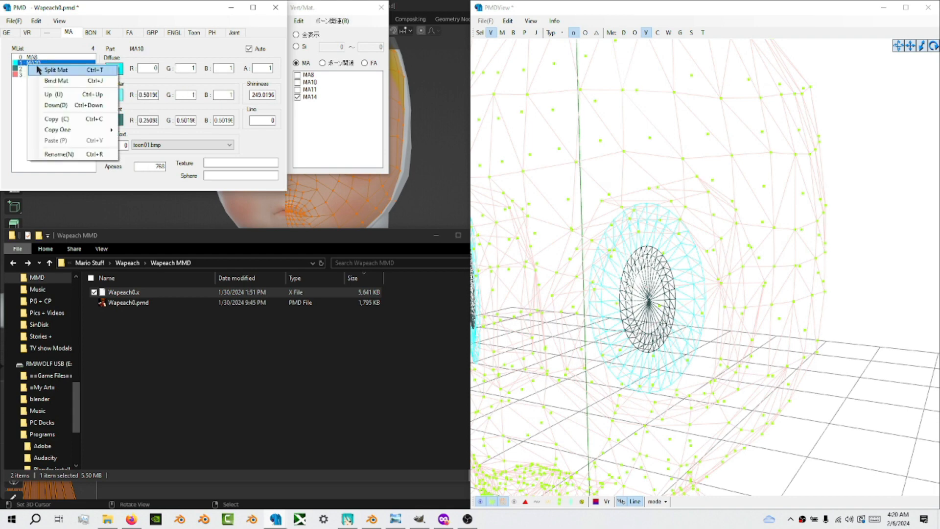
click(69, 81)
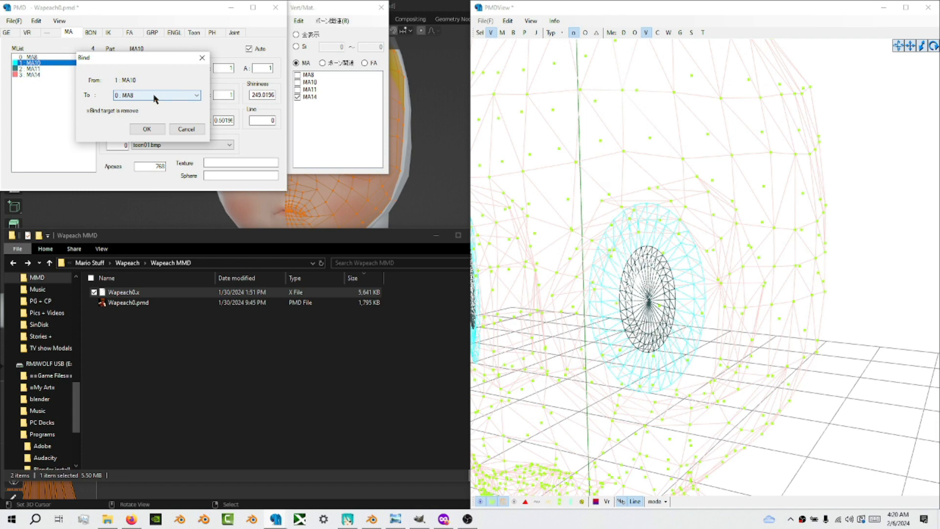
click(155, 96)
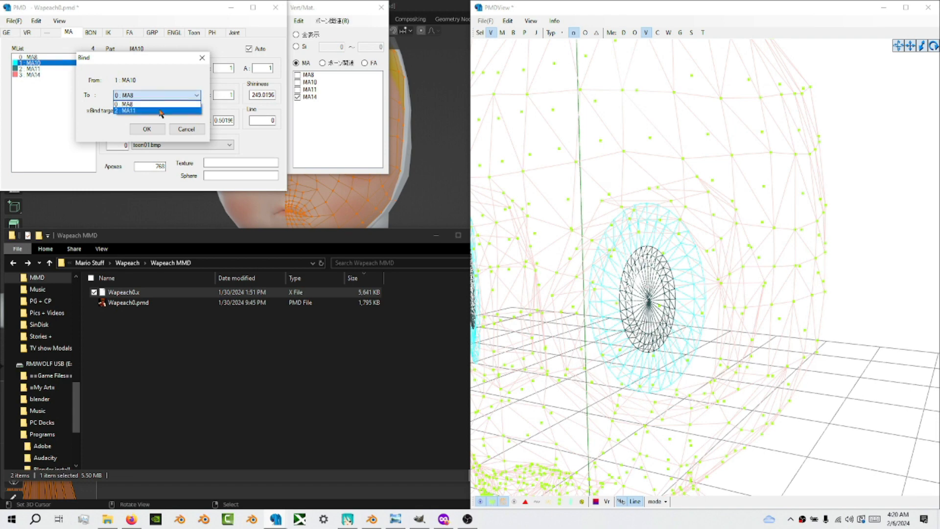
click(160, 112)
click(149, 131)
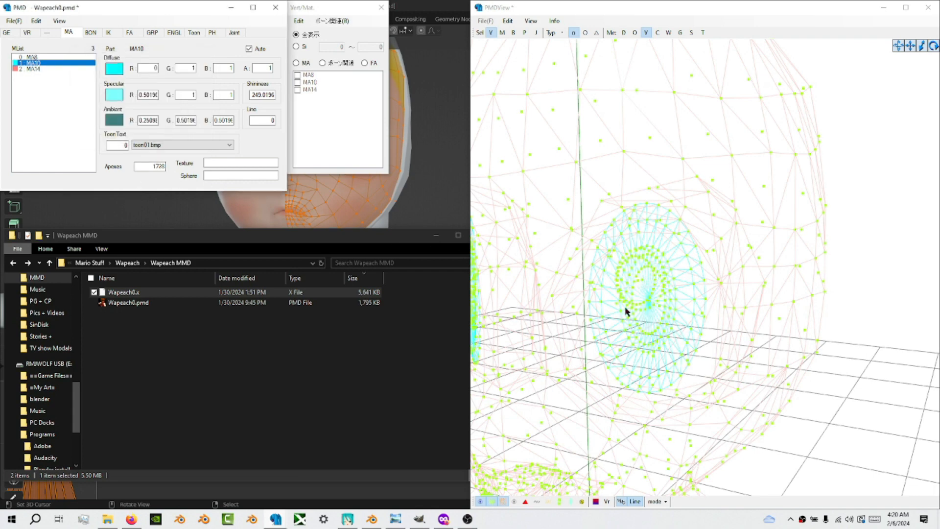
Step: Filter the displayed vertices by material and check only MA10
right_drag(688, 287, 698, 285)
scroll(694, 280, down, 5)
scroll(692, 278, up, 2)
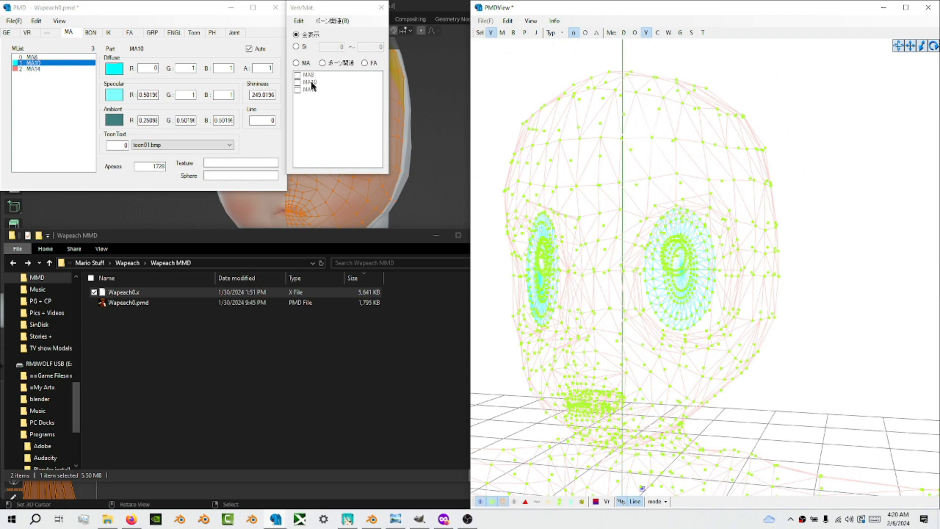
click(303, 63)
click(312, 82)
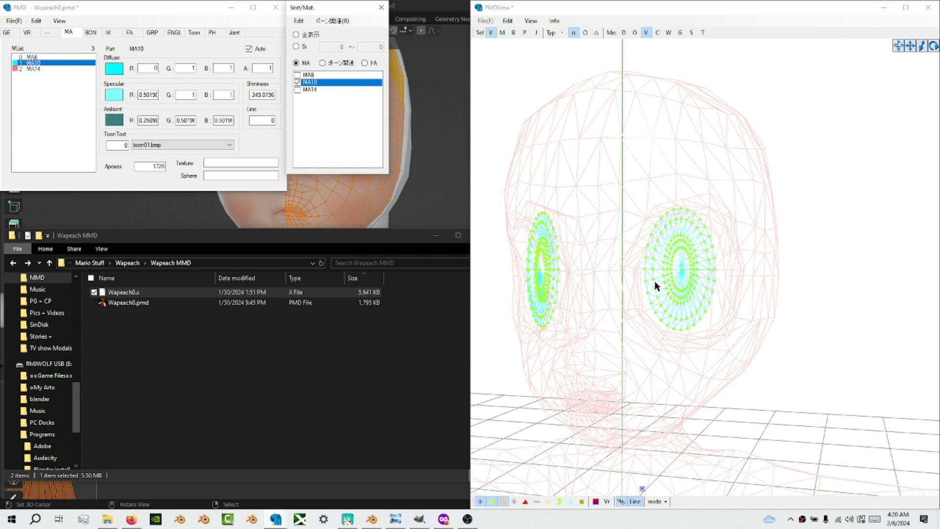
Step: Switch the model display from wireframe to solid shading and examine the merged eye material against the head surface
click(665, 501)
click(687, 482)
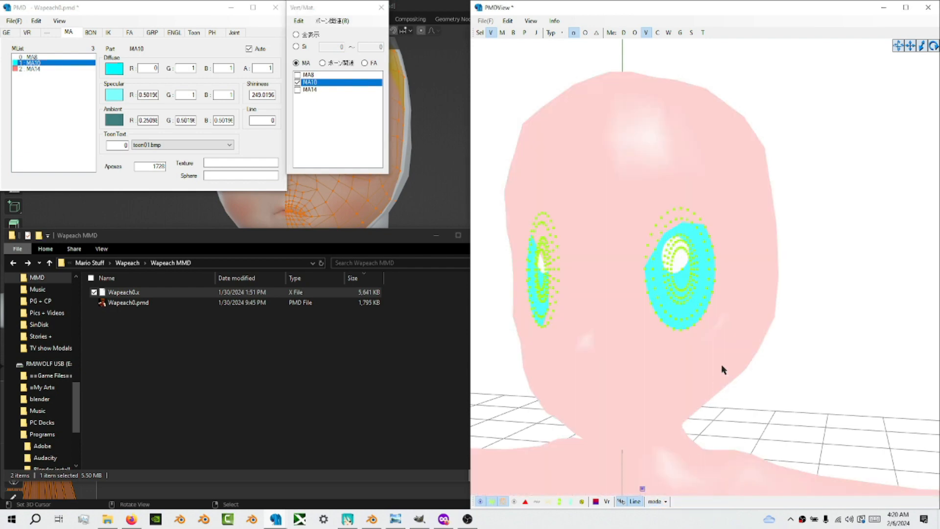
scroll(722, 367, up, 5)
scroll(722, 366, down, 4)
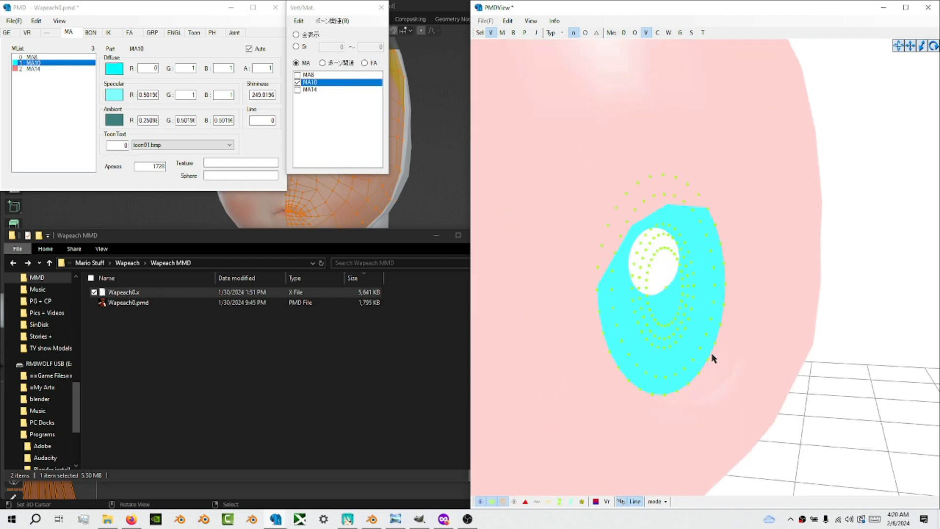
mouse_move(693, 339)
right_down()
mouse_move(657, 332)
mouse_move(812, 294)
mouse_move(683, 332)
right_up()
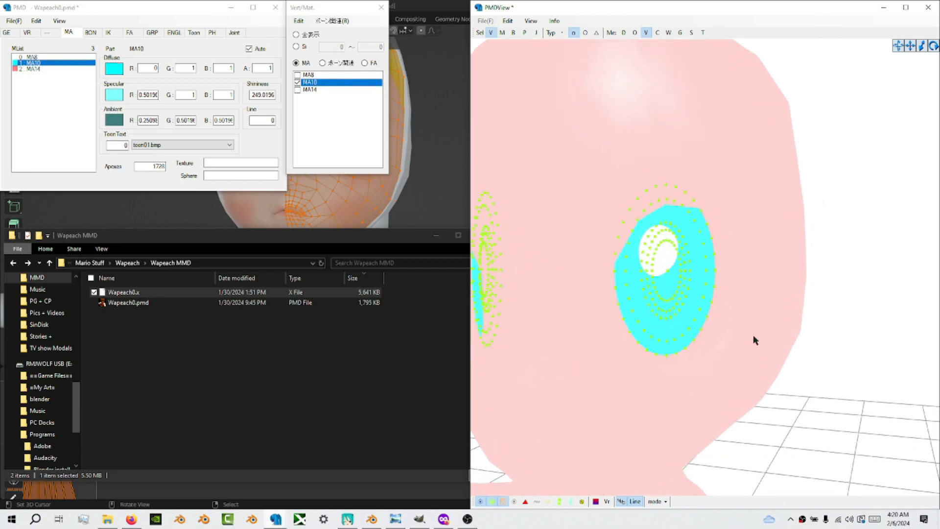
Step: Select the inner pupil-ring vertices of MA10 in the eye on the viewer's right
right_drag(753, 337, 730, 357)
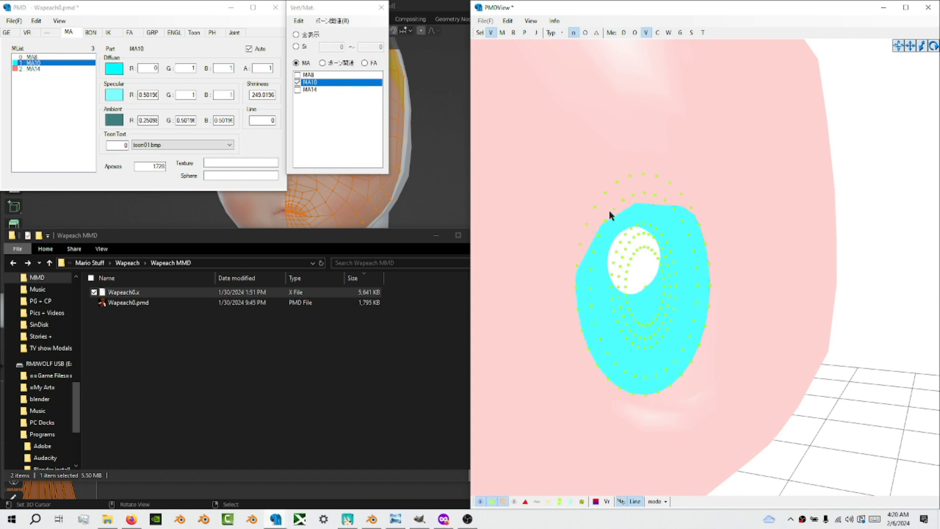
drag(610, 212, 675, 301)
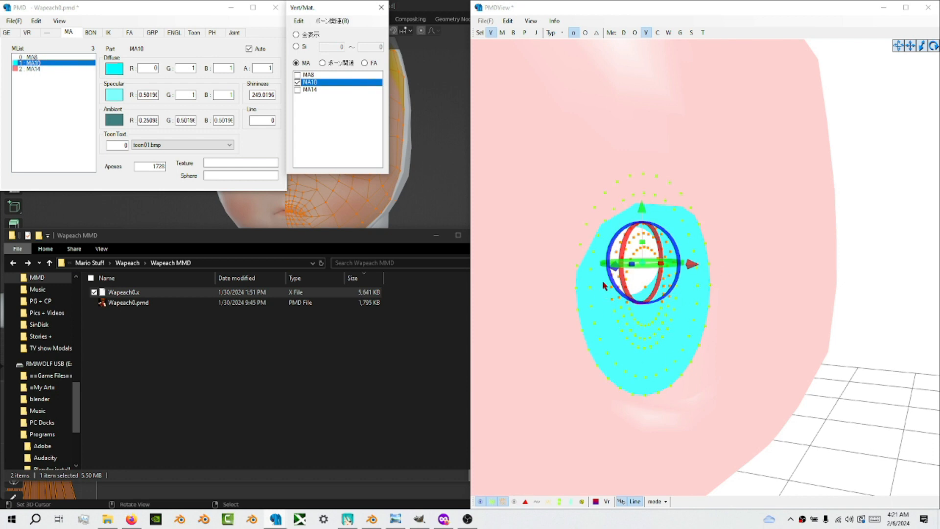
drag(604, 283, 681, 354)
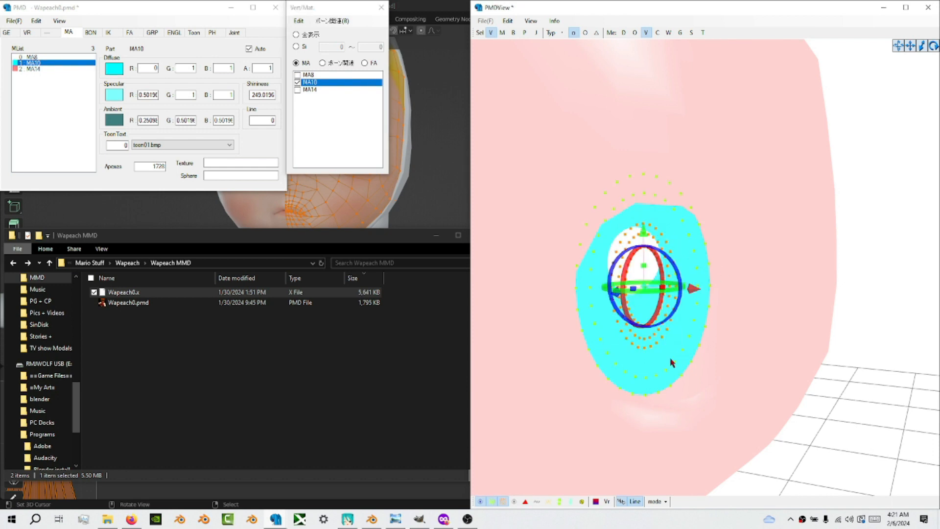
Step: Add the inner pupil-ring vertices of the other eye to the vertex selection
right_drag(651, 363, 753, 344)
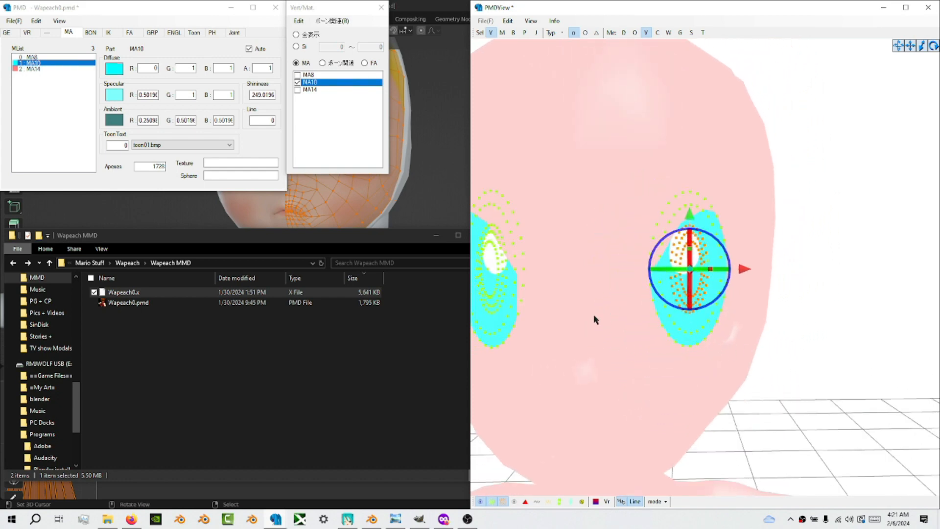
right_drag(596, 319, 611, 319)
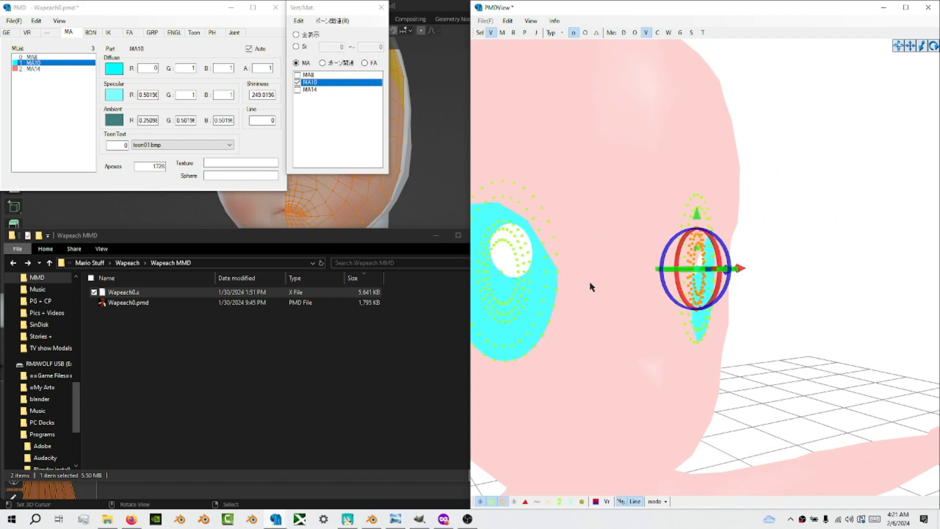
right_drag(591, 286, 621, 288)
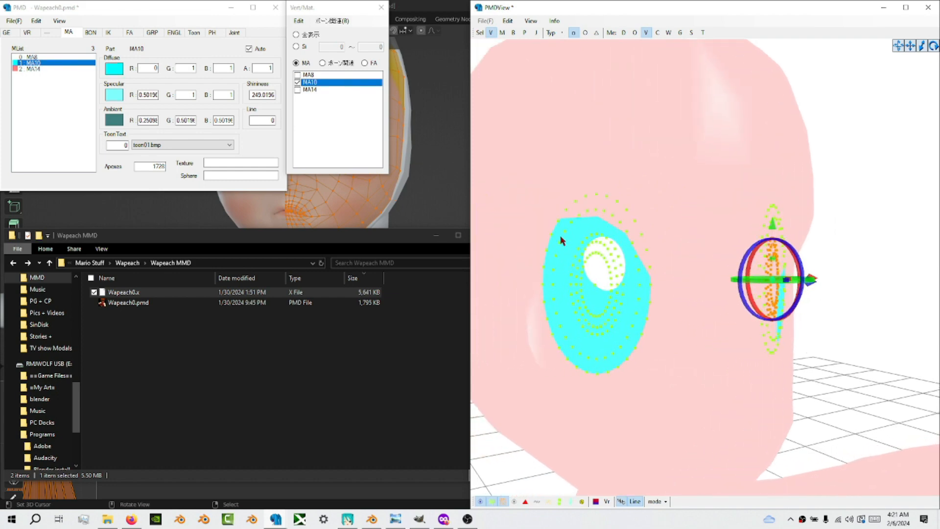
drag(562, 210, 631, 315)
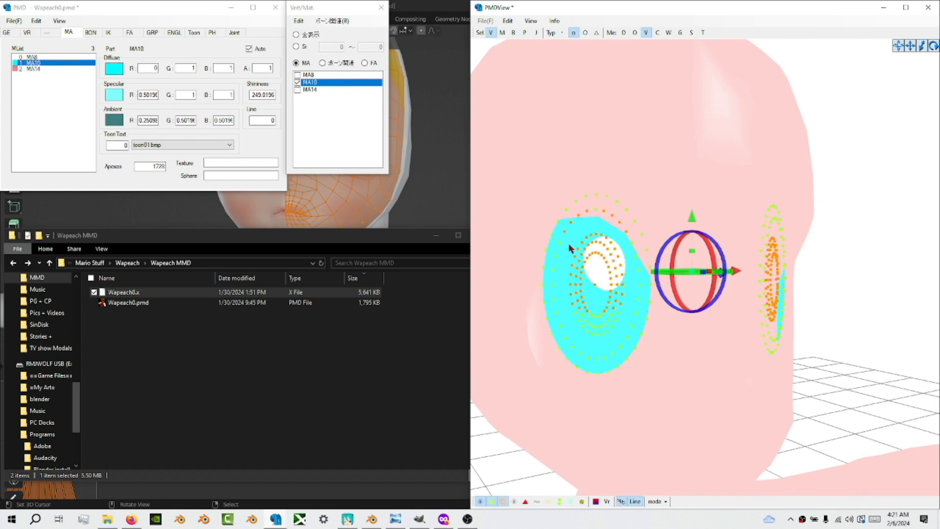
drag(570, 249, 621, 346)
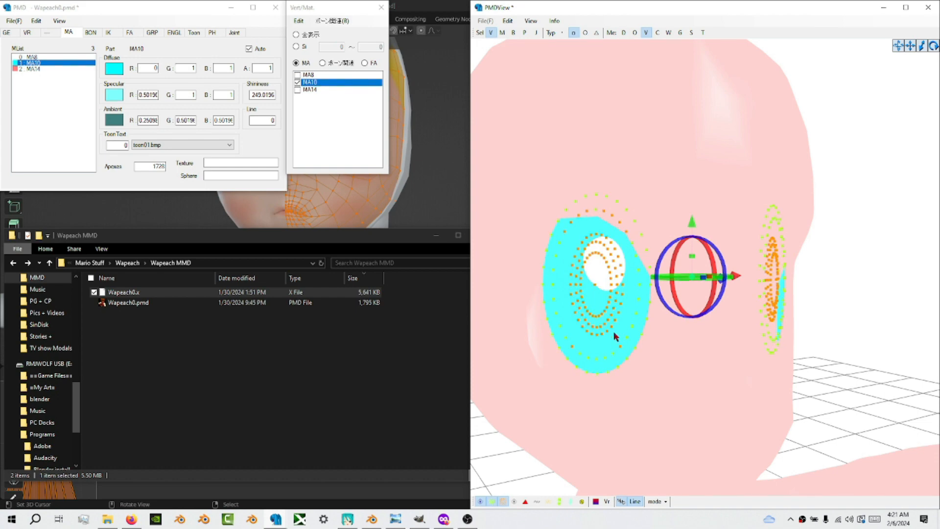
Step: Check the pupil selection on both eyes and add the missed vertex near the white highlight
right_drag(650, 366, 577, 358)
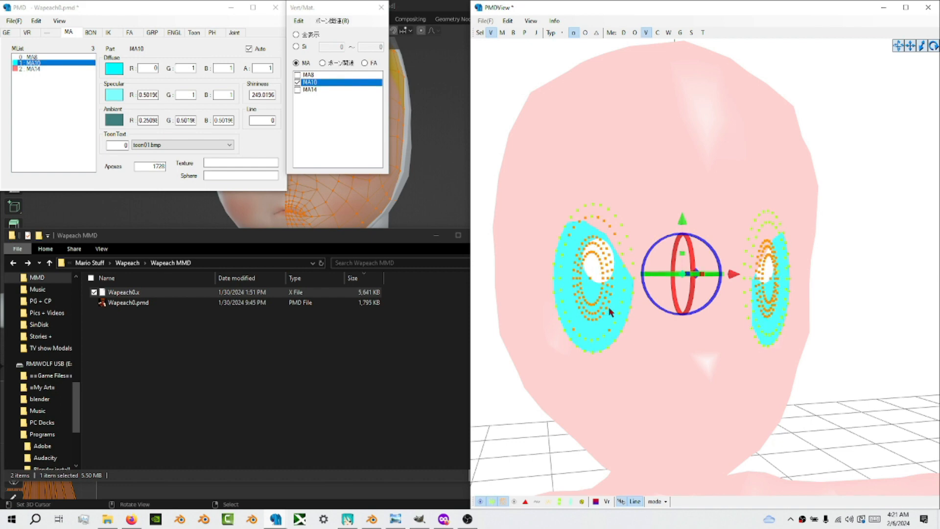
right_drag(676, 353, 655, 357)
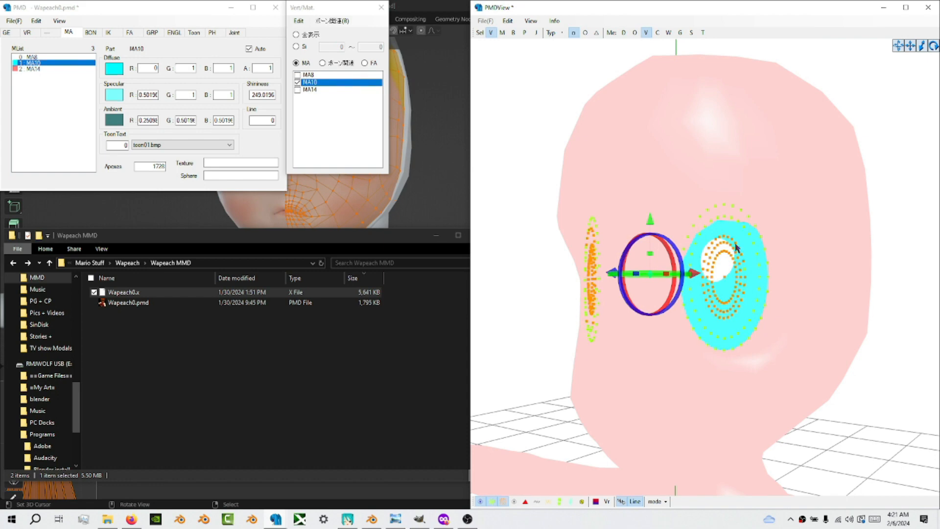
scroll(736, 249, up, 3)
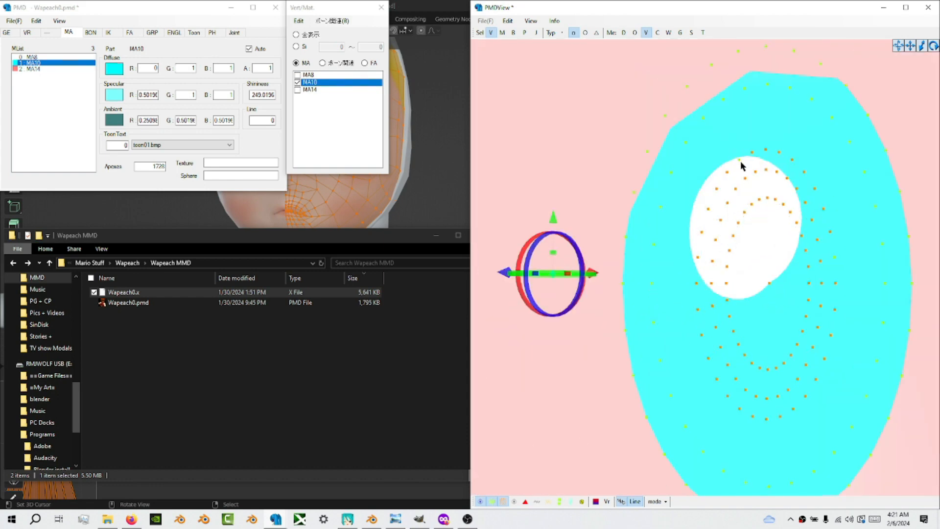
drag(730, 146, 742, 170)
scroll(747, 225, down, 3)
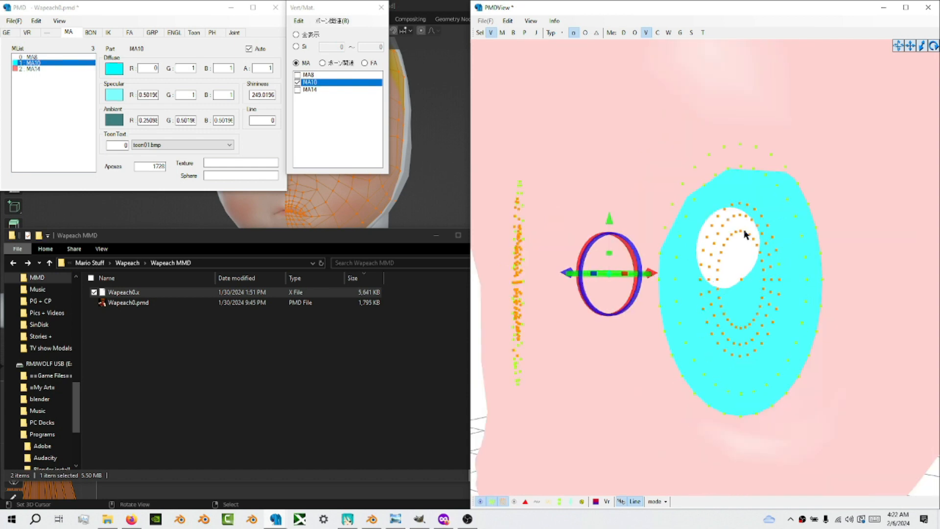
right_drag(744, 230, 763, 229)
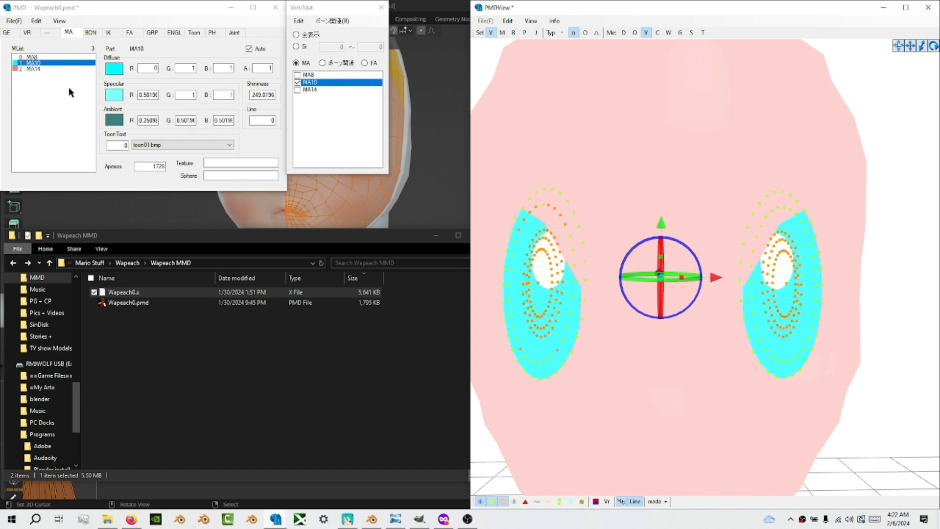
Step: Split the selected pupil vertices of MA10 into a new material and check which vertices it contains
right_click(319, 106)
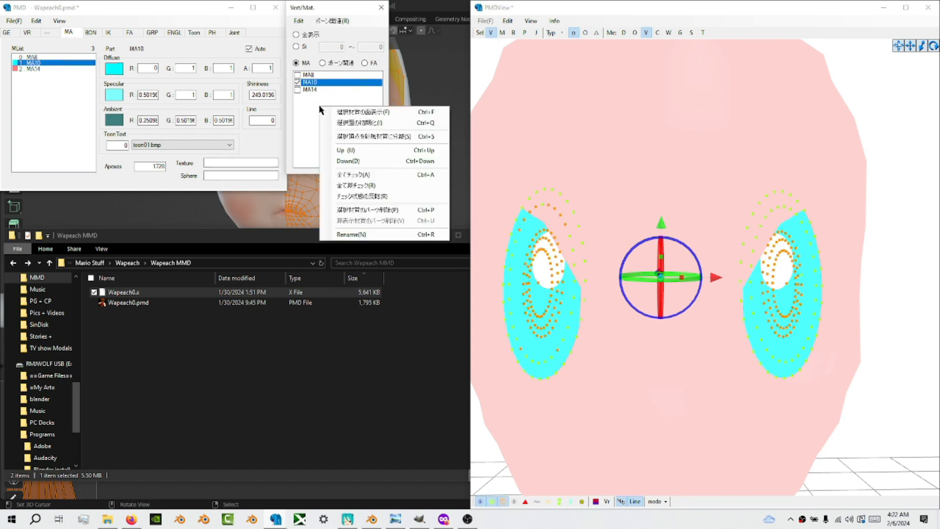
click(394, 142)
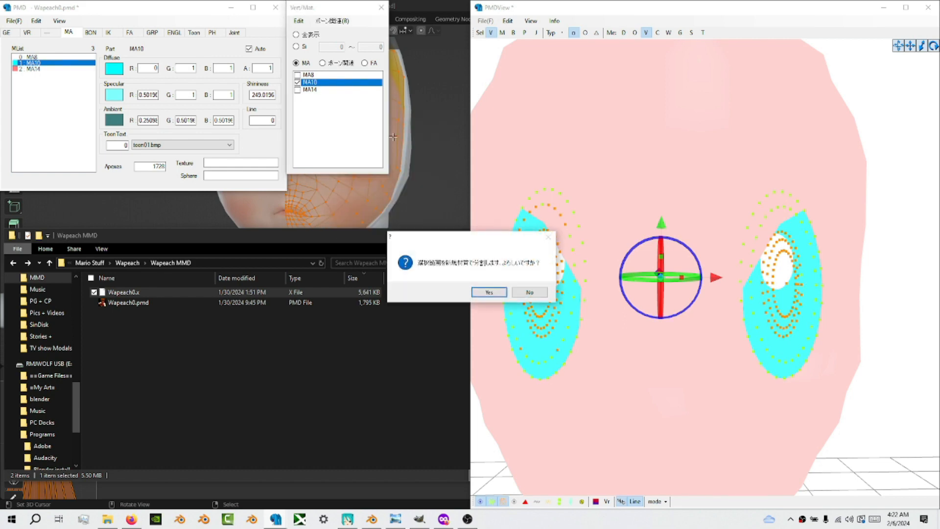
click(483, 292)
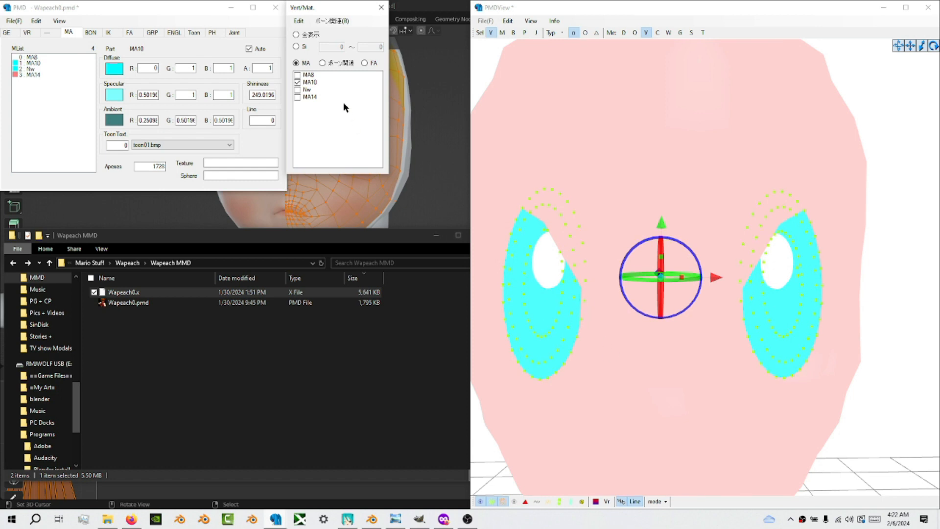
click(313, 83)
click(311, 90)
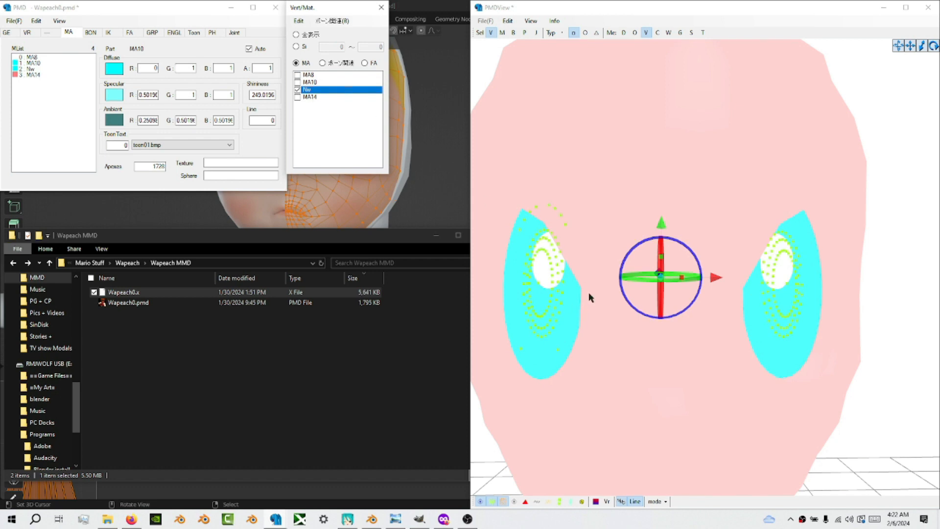
click(325, 92)
Step: Set the new pupil material's diffuse colour to dark teal and its ambient colour to black
click(41, 69)
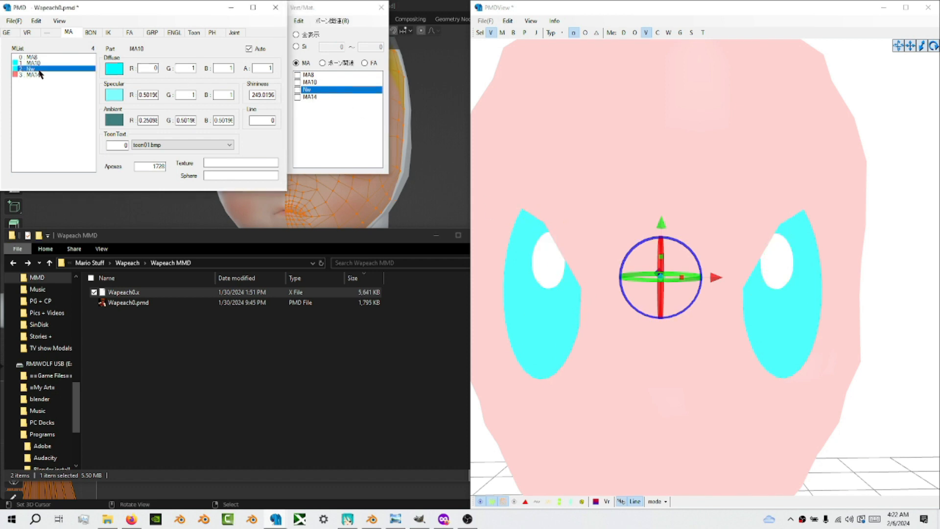
click(116, 69)
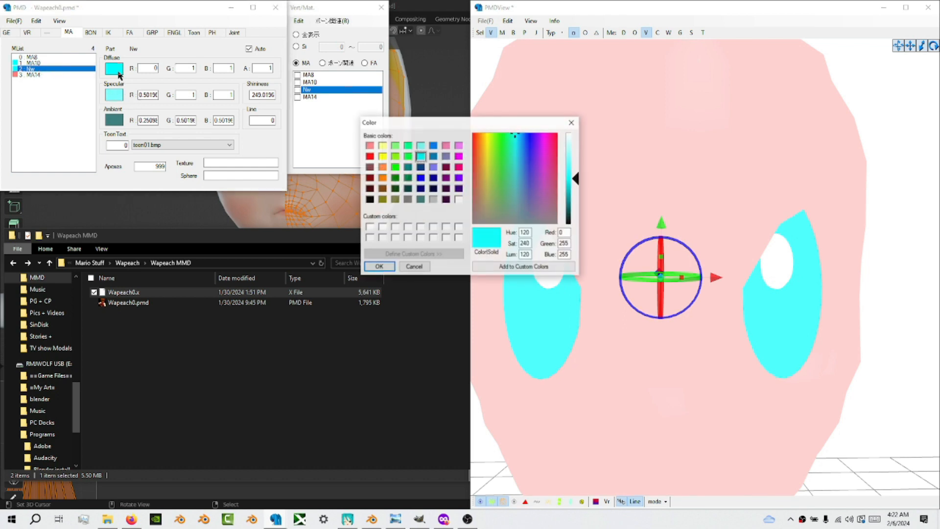
click(421, 200)
click(378, 266)
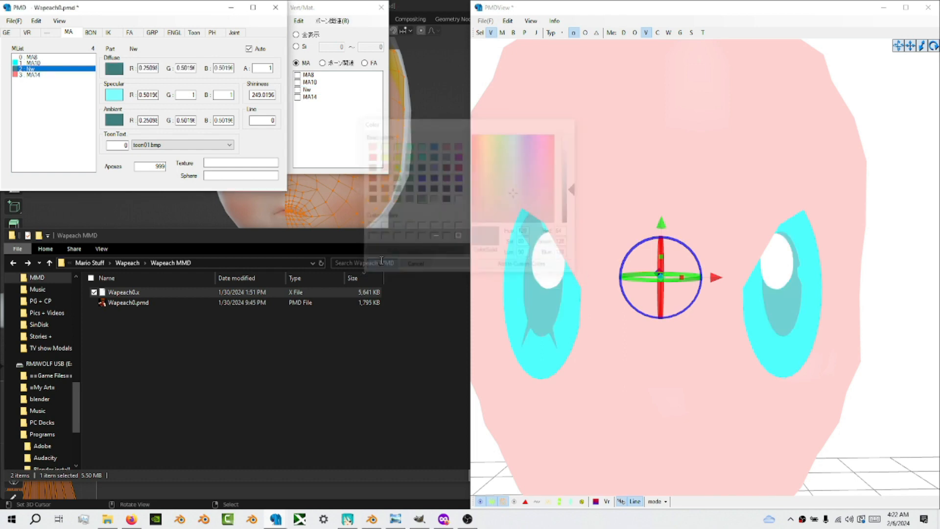
click(114, 119)
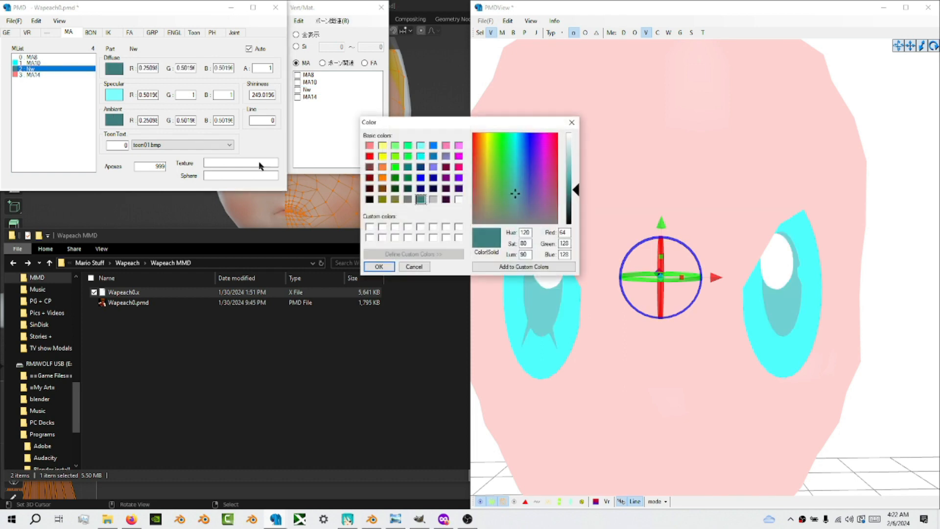
click(369, 200)
click(390, 264)
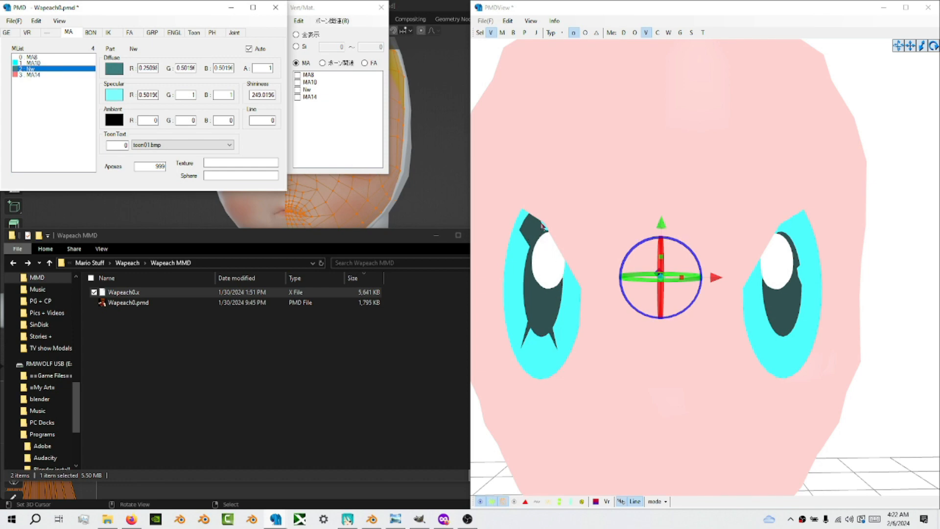
Step: Examine the separated pupil faces on both eyes with the vertices of Nw and MA10 displayed
click(309, 90)
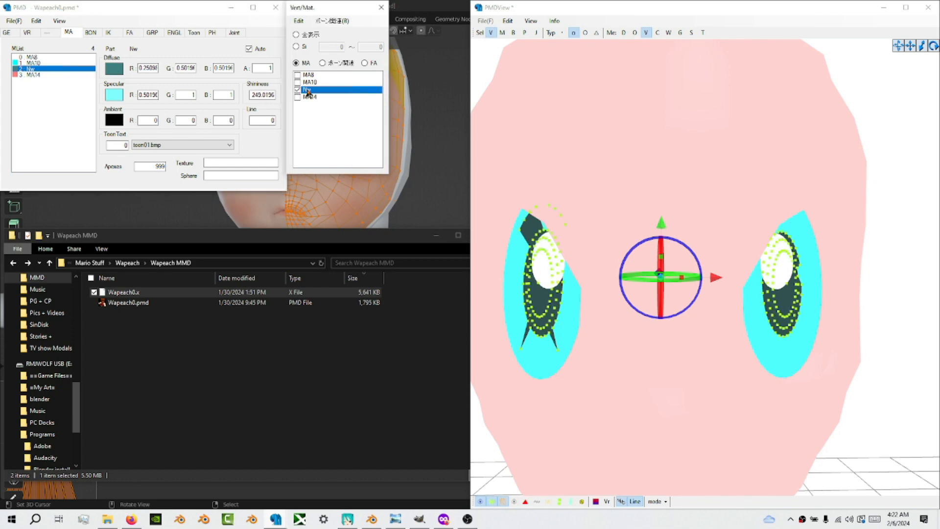
right_drag(536, 238, 548, 231)
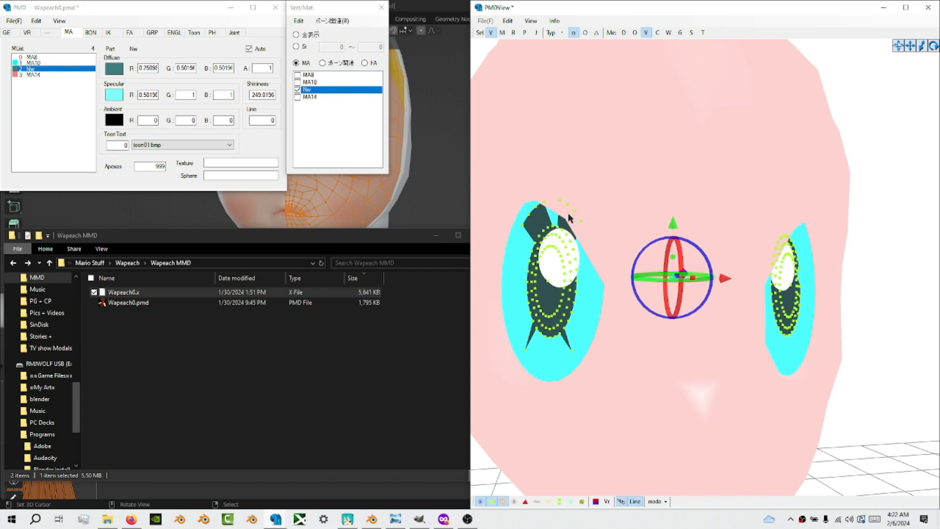
right_drag(571, 218, 592, 230)
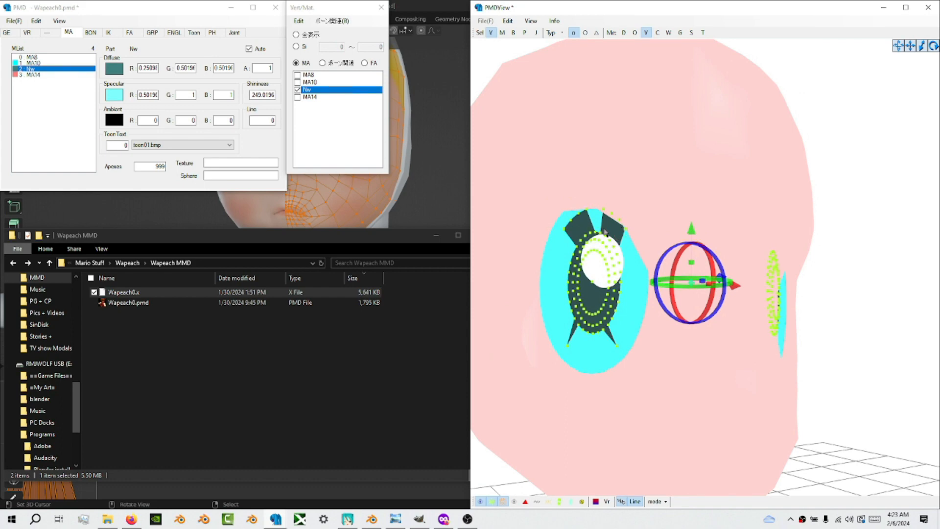
click(318, 83)
click(592, 217)
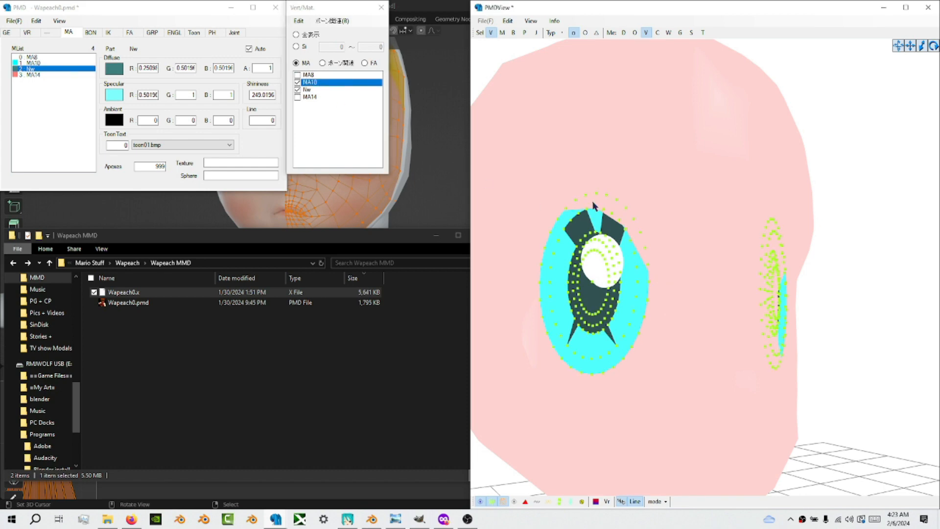
click(711, 294)
click(709, 296)
right_drag(675, 282, 683, 308)
scroll(692, 308, up, 3)
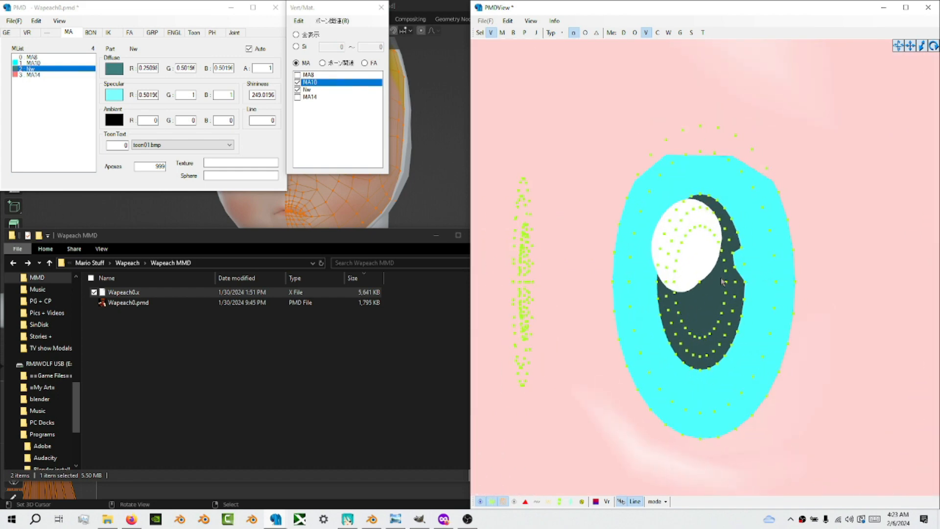
Step: Undo the pupil colour changes and the split of the pupil vertices into a separate material
key(ctrl+z)
key(ctrl+z)
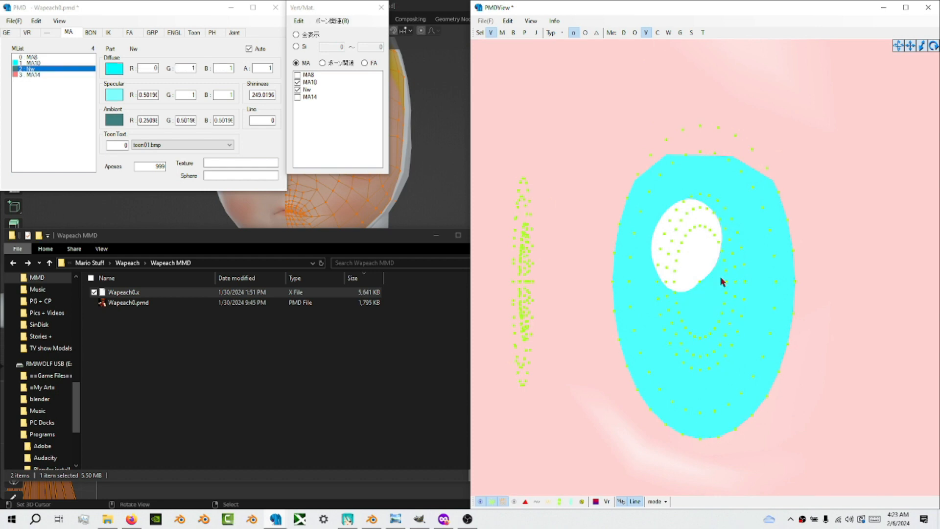
key(ctrl+z)
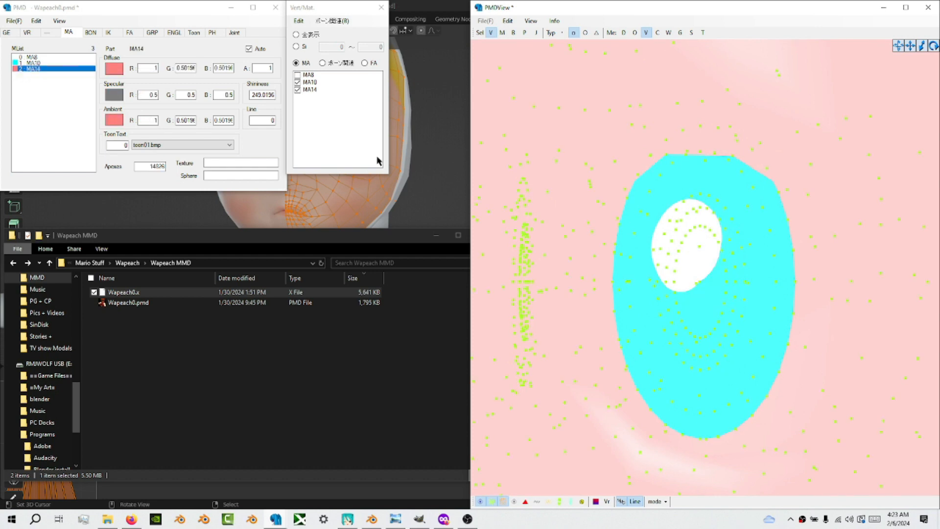
Step: Show only MA10's vertices and reselect the pupil-ring vertices of the eye on the viewer's right, leaving out the outer ones
click(311, 90)
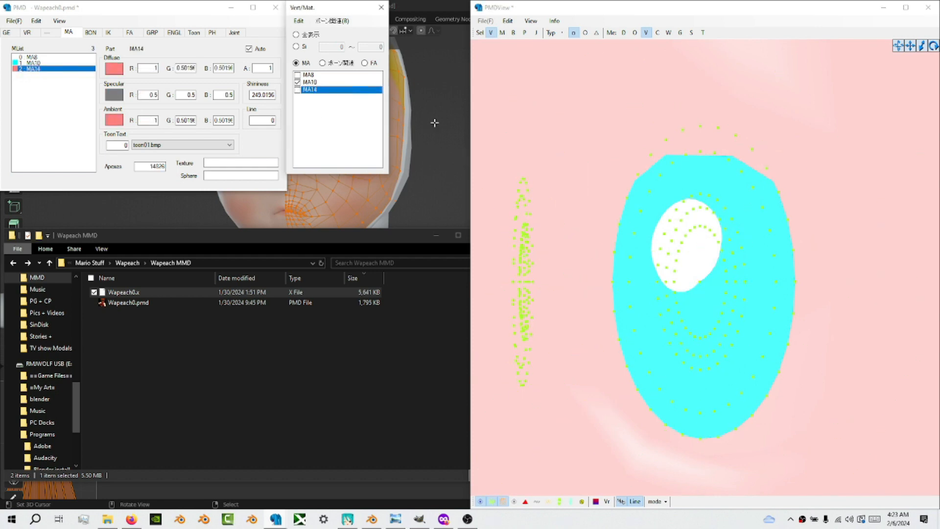
scroll(695, 179, down, 3)
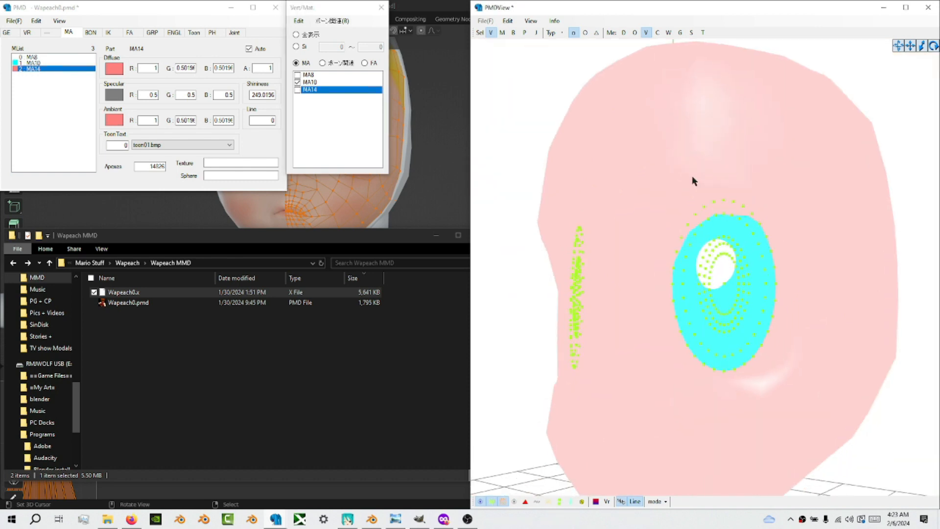
scroll(693, 175, up, 5)
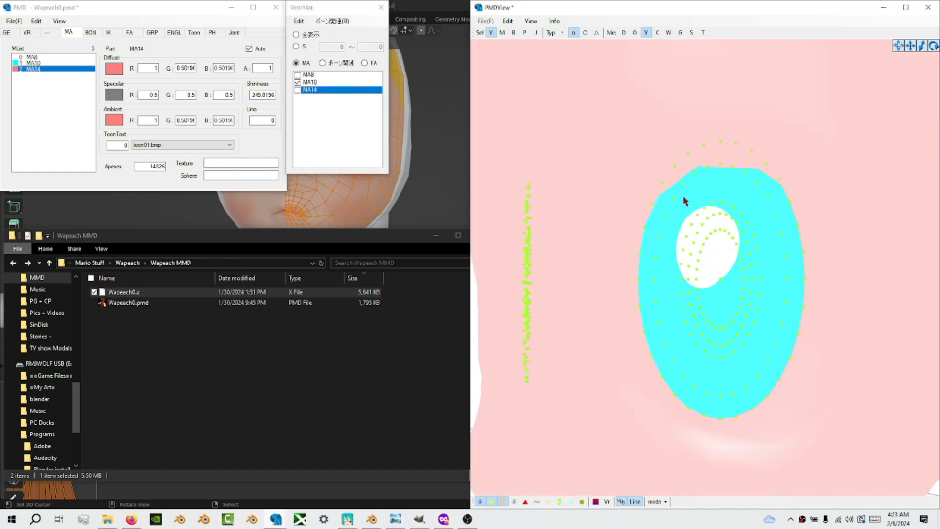
drag(724, 237, 767, 344)
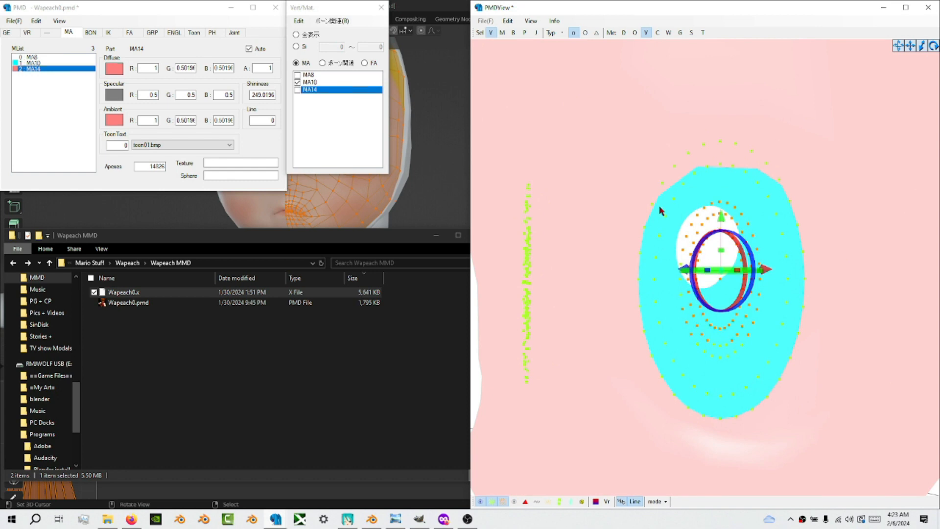
drag(670, 208, 773, 236)
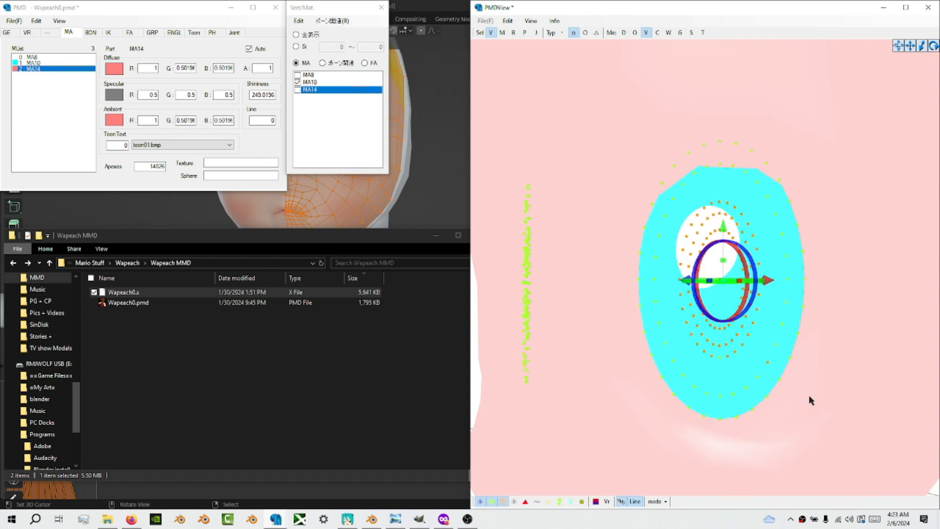
drag(809, 400, 724, 372)
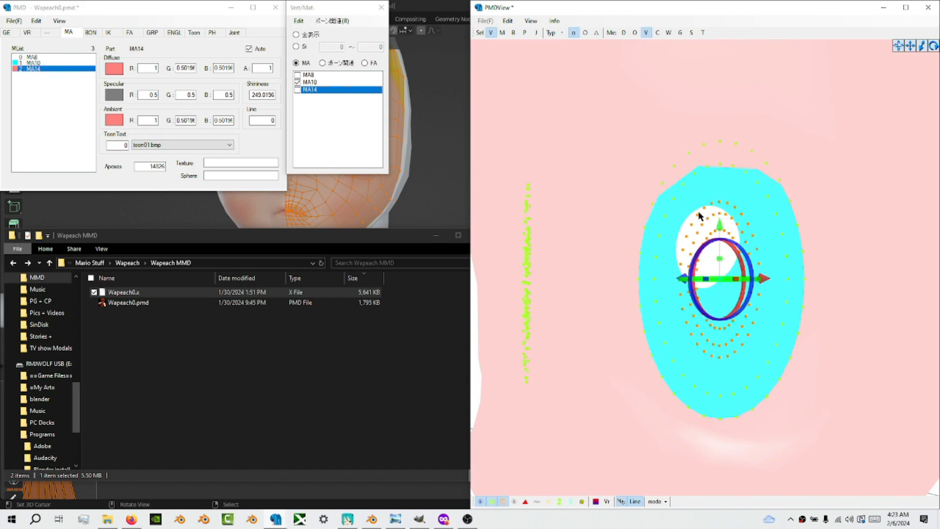
Step: Complete the pupil-ring selection by adding the pupil vertices of the eye on the viewer's left, leaving out the iris outline
drag(699, 213, 745, 317)
right_drag(668, 347, 800, 332)
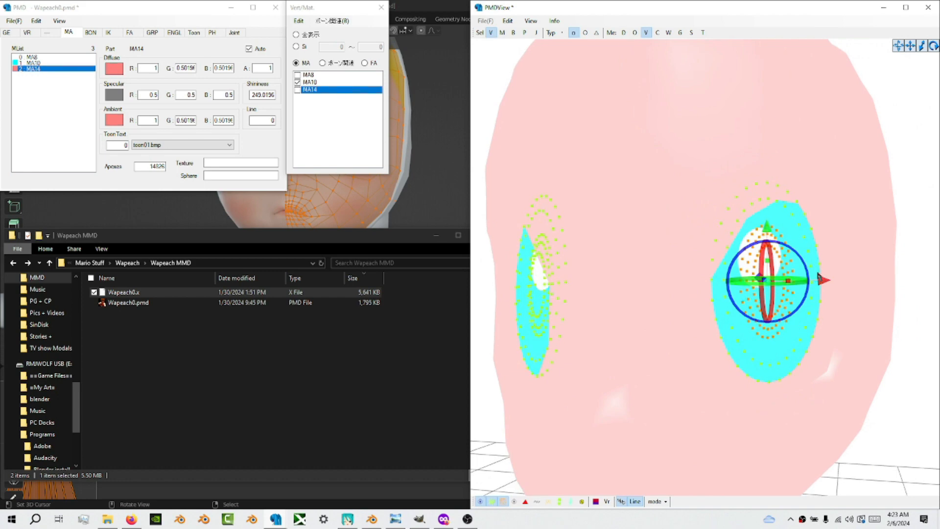
right_drag(606, 310, 788, 314)
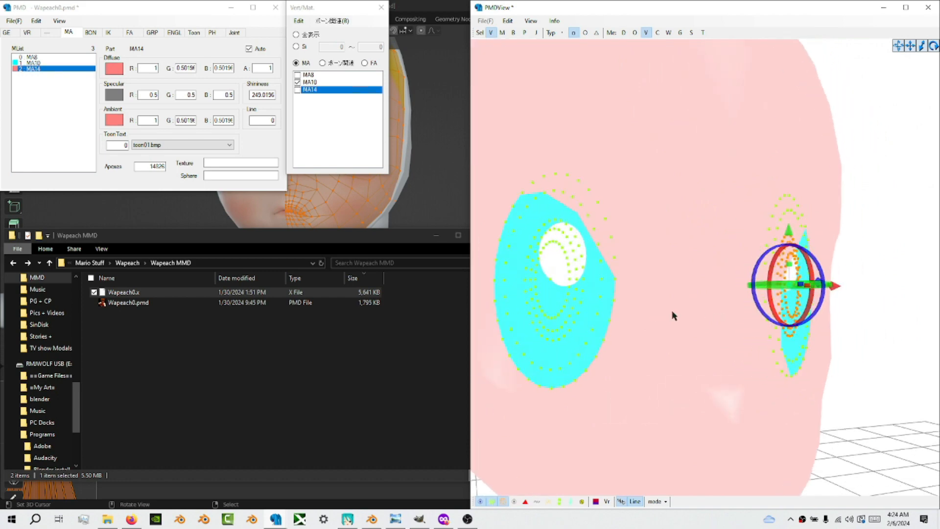
middle_drag(672, 312, 689, 313)
right_drag(688, 313, 701, 316)
scroll(701, 314, up, 2)
middle_drag(701, 312, 711, 316)
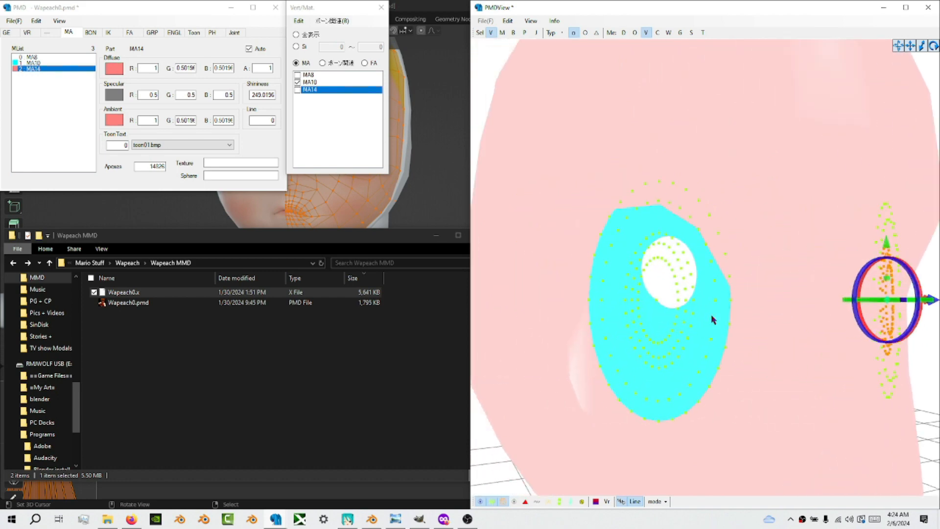
drag(630, 227, 696, 378)
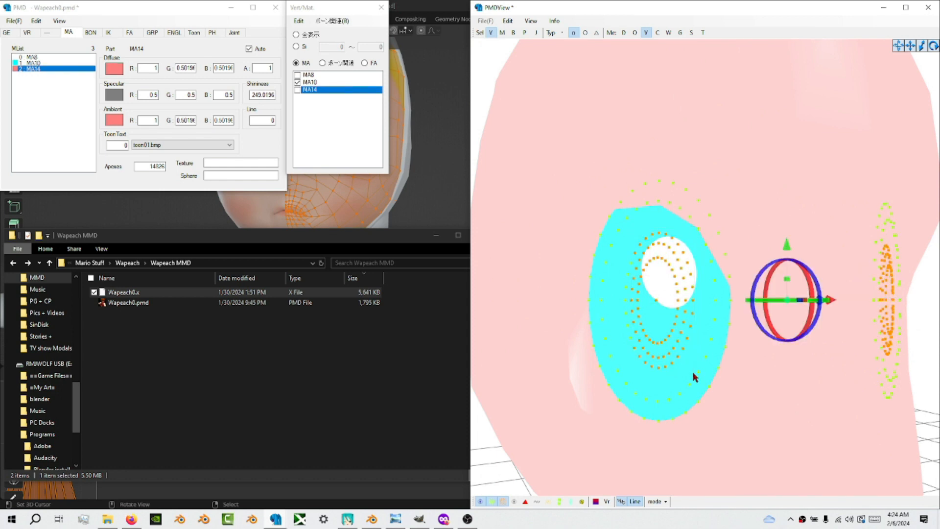
shift+drag(614, 234, 619, 376)
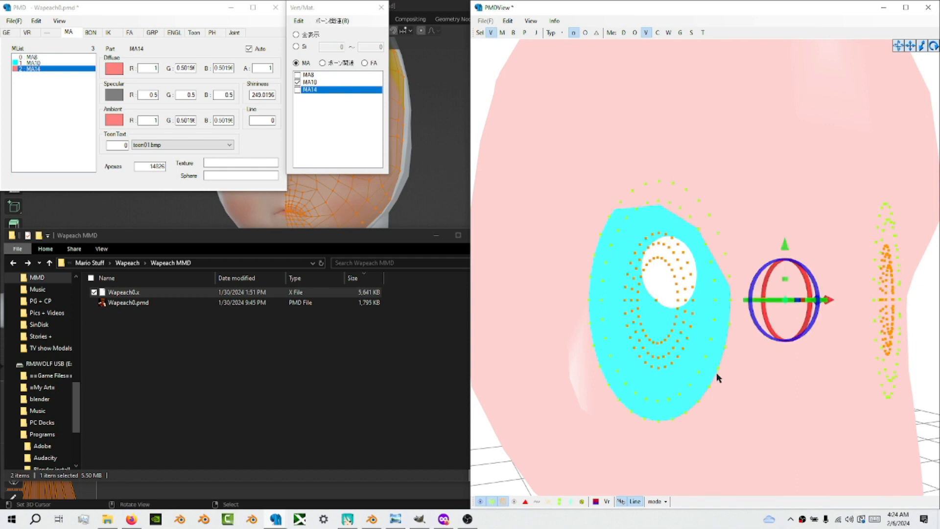
Step: Split the selected pupil vertices of both eyes into a new material and display only that material's vertices
right_click(340, 107)
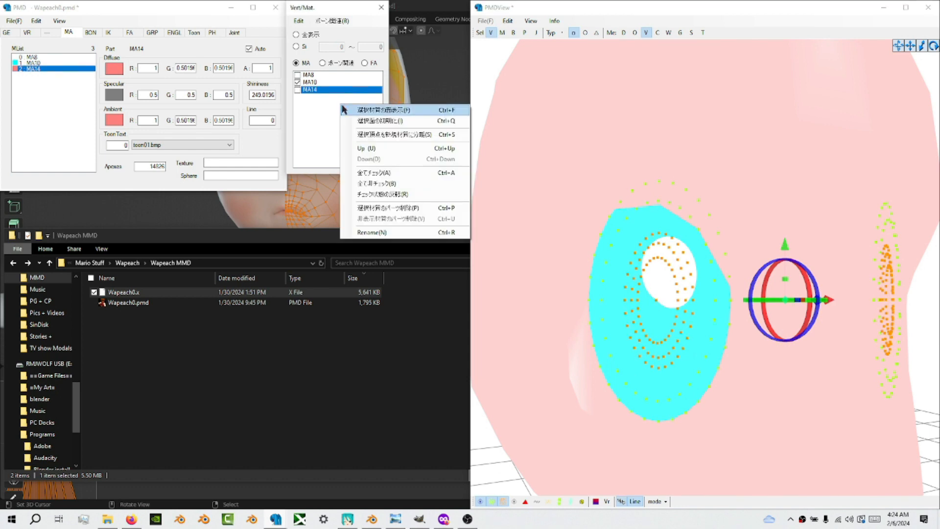
click(372, 134)
click(499, 293)
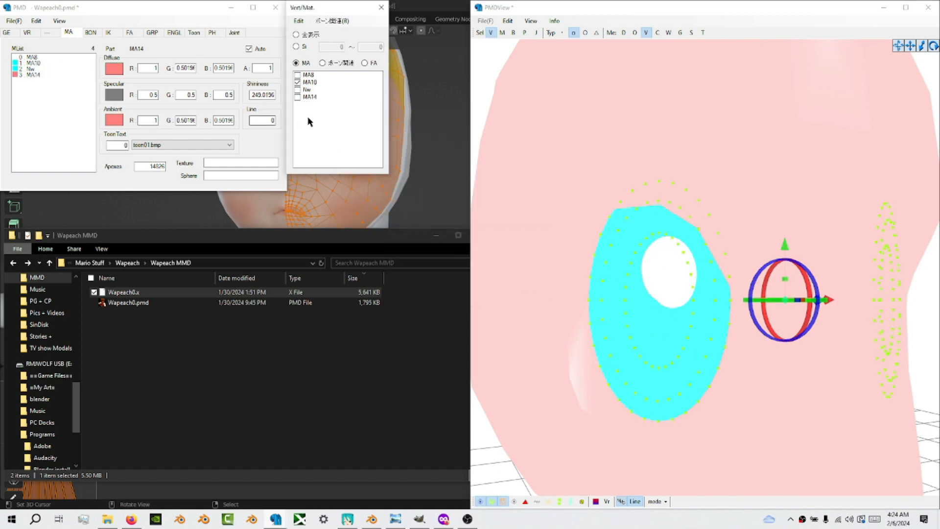
click(308, 90)
click(307, 83)
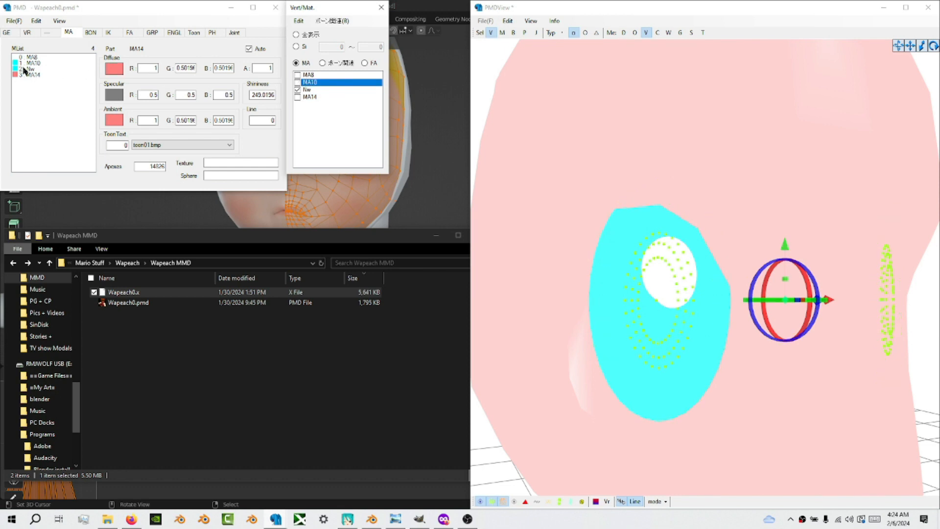
Step: Set the Nw material's diffuse colour to dark teal (64, 128, 128) and its ambient colour to black
click(25, 69)
click(115, 73)
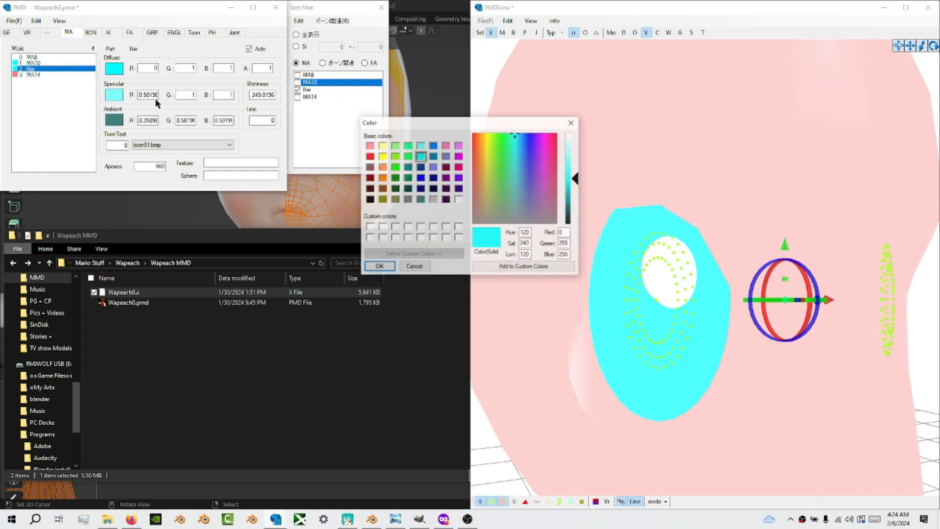
click(421, 199)
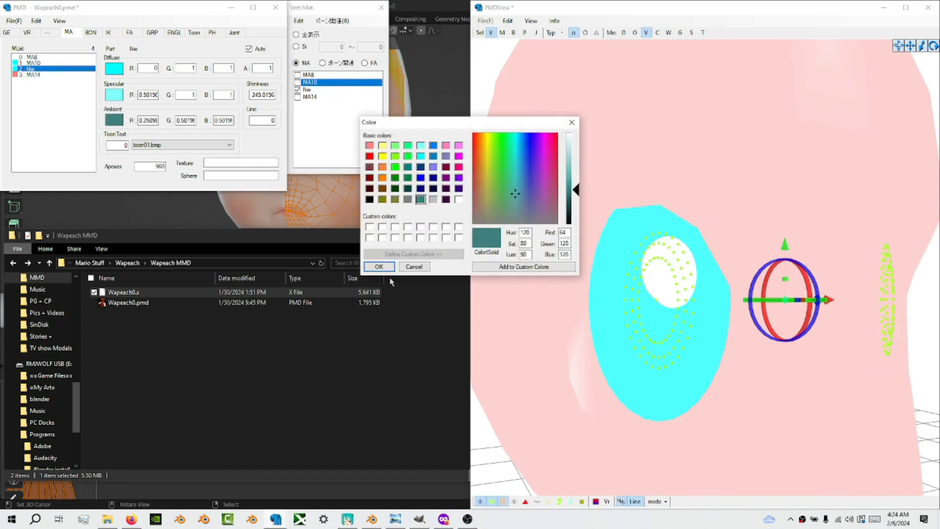
click(384, 267)
click(119, 124)
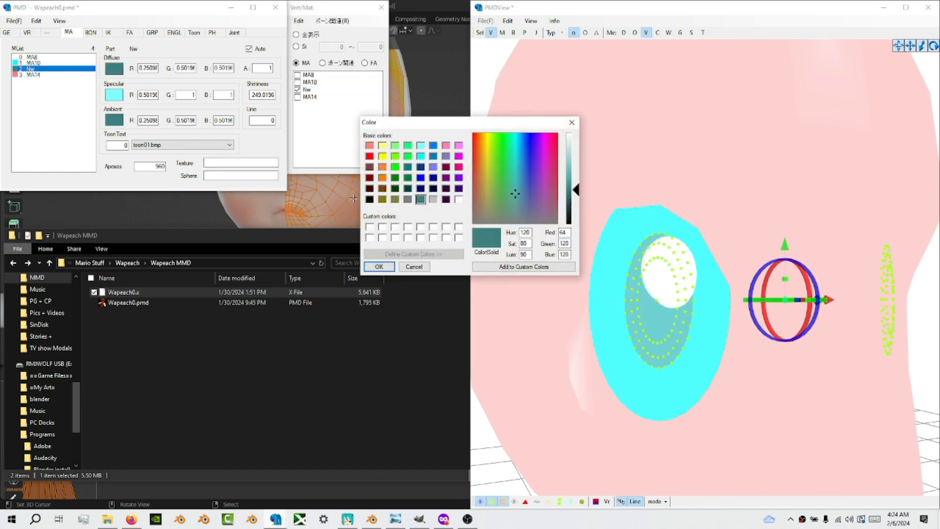
click(372, 199)
click(384, 268)
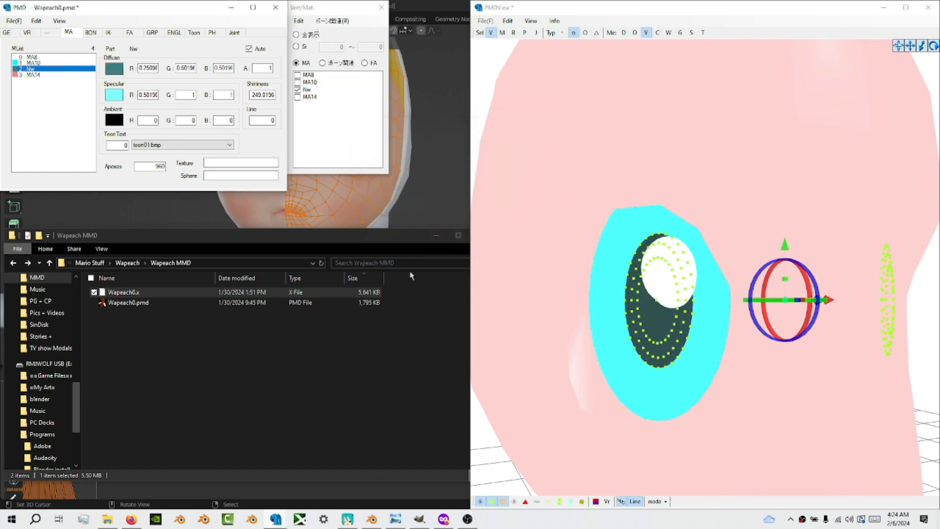
Step: Change the Nw pupil material's diffuse colour to black
scroll(651, 356, down, 5)
right_drag(773, 384, 753, 383)
scroll(733, 387, up, 4)
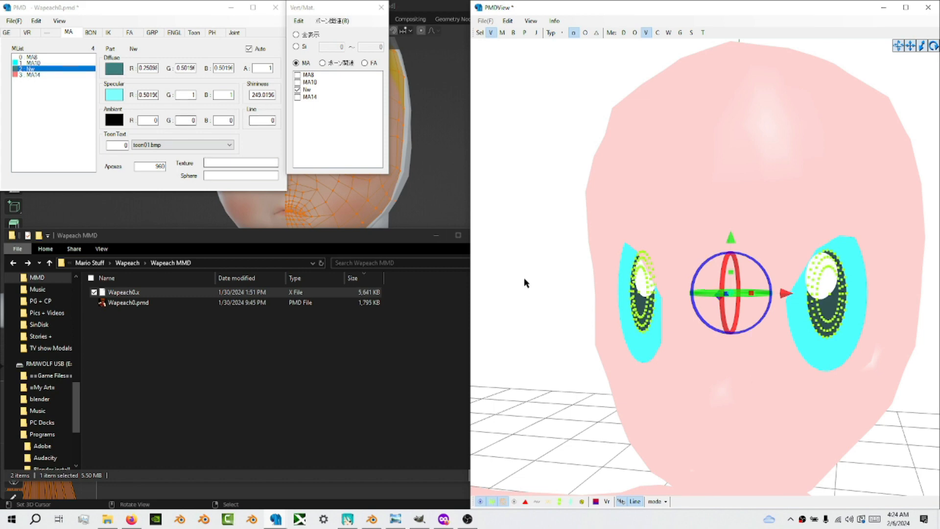
click(114, 69)
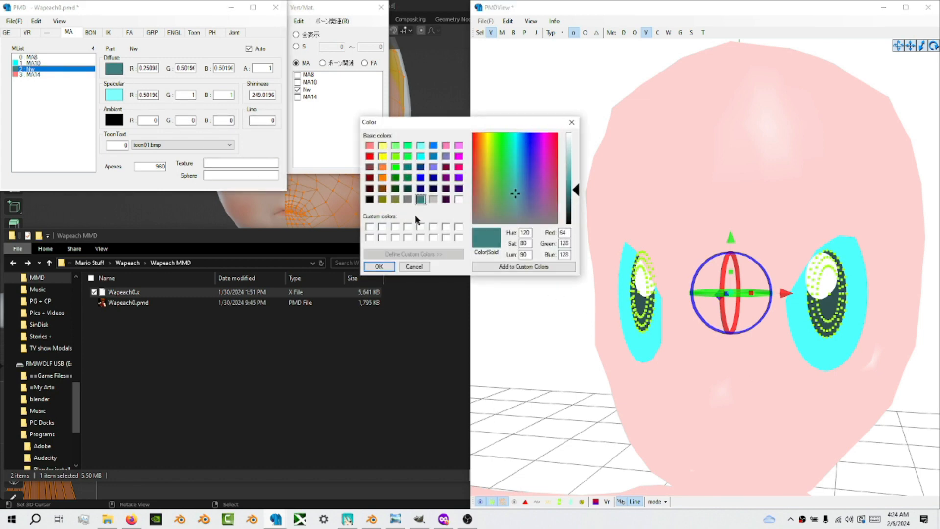
click(370, 199)
click(379, 266)
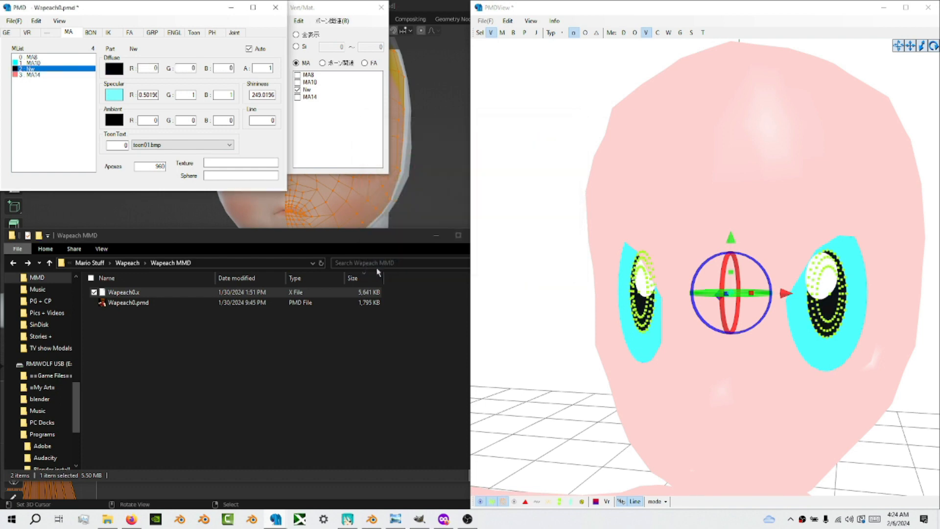
Step: Hide the vertex display and examine the recoloured pupils on both eyes from several angles
right_drag(659, 363, 796, 352)
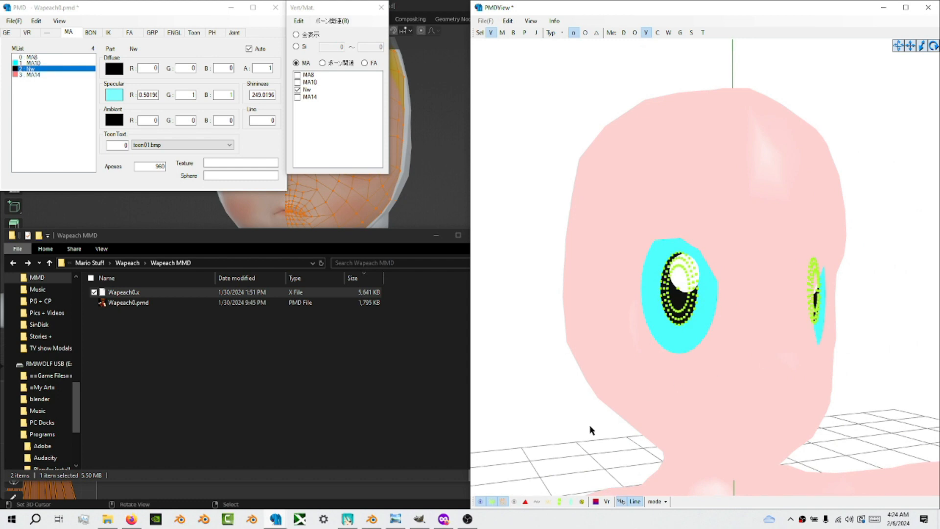
click(494, 501)
right_drag(683, 395, 685, 373)
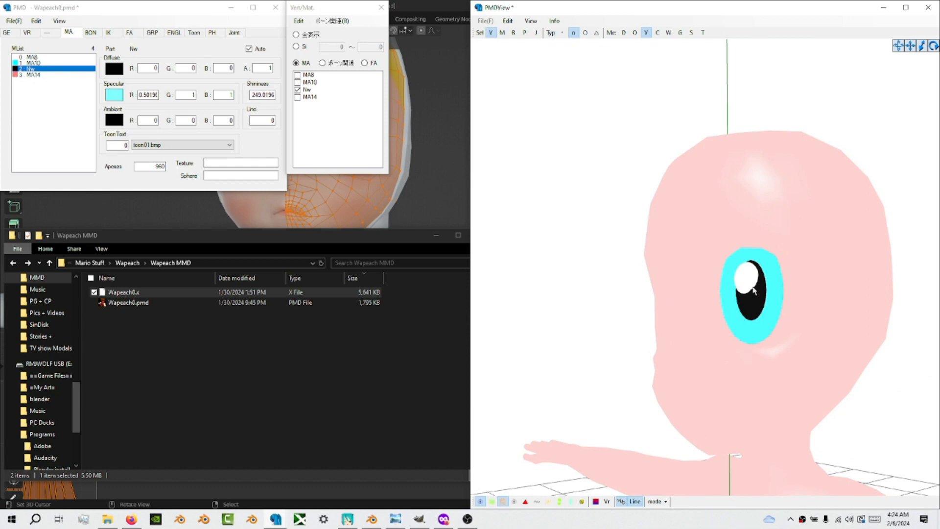
right_drag(740, 312, 777, 312)
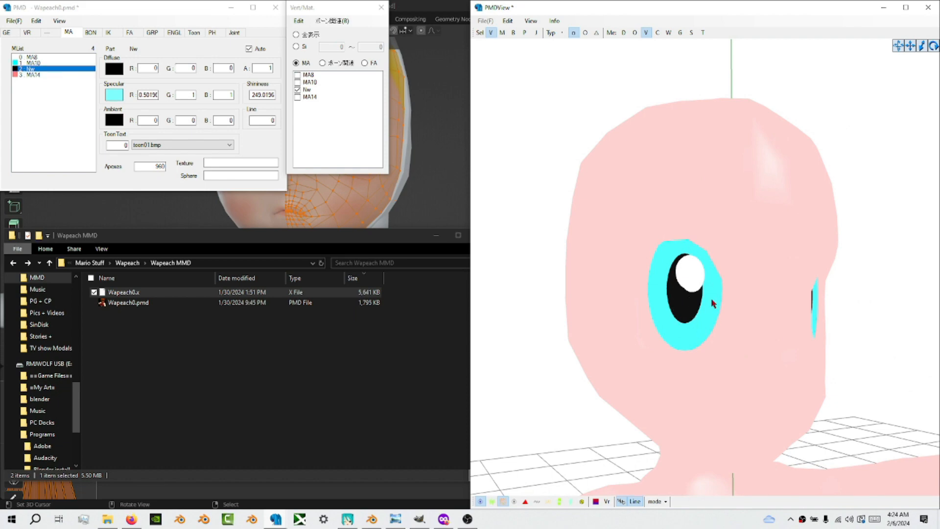
scroll(701, 338, up, 3)
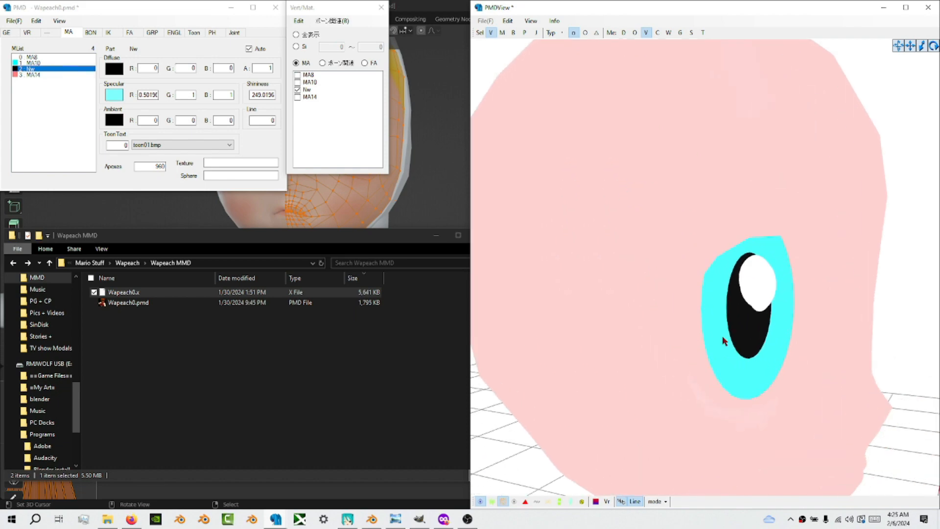
scroll(722, 336, down, 3)
right_drag(722, 336, 673, 336)
scroll(673, 336, up, 3)
scroll(673, 340, down, 2)
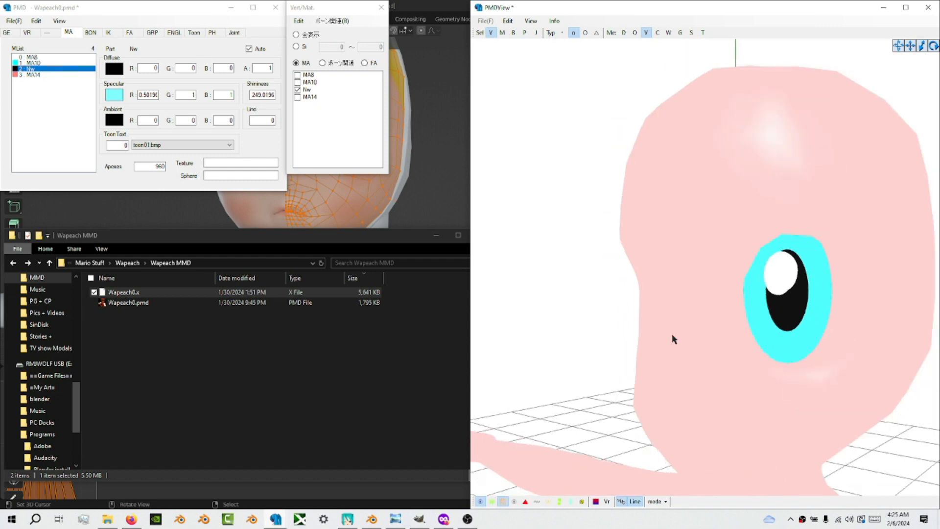
Step: Redisplay the vertices and compare those of Nw alone with those of Nw and MA10 together
click(310, 83)
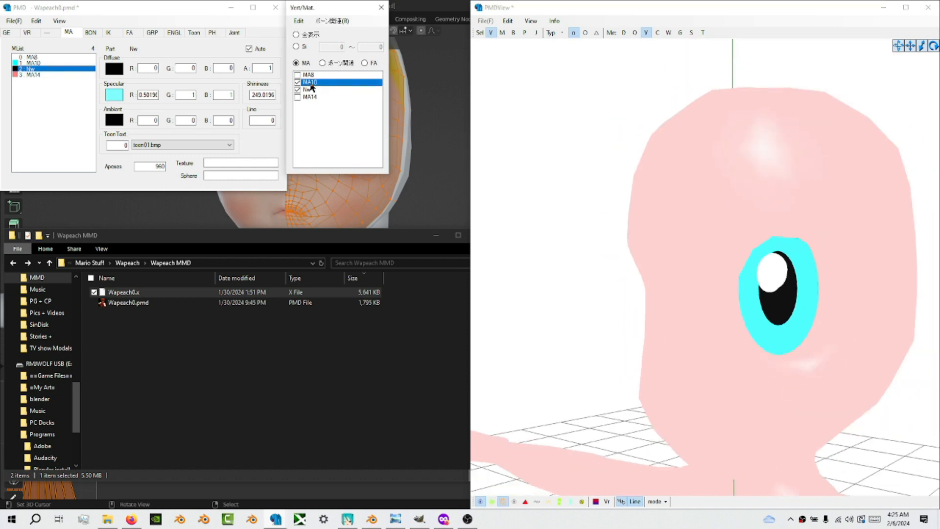
click(492, 501)
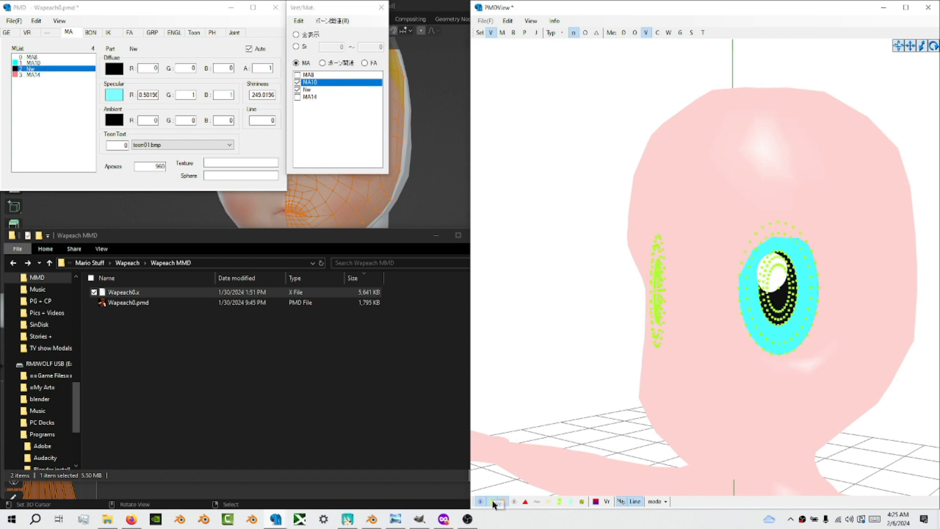
click(311, 90)
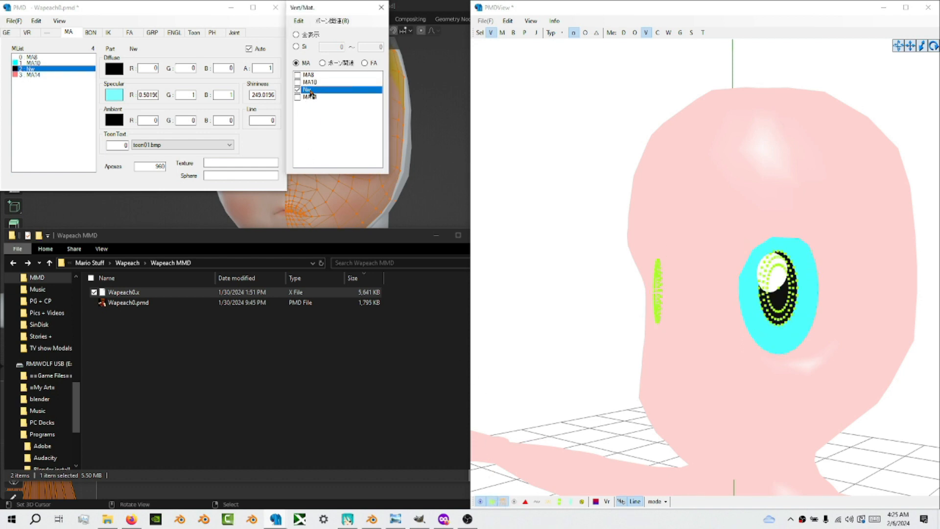
ctrl+click(313, 82)
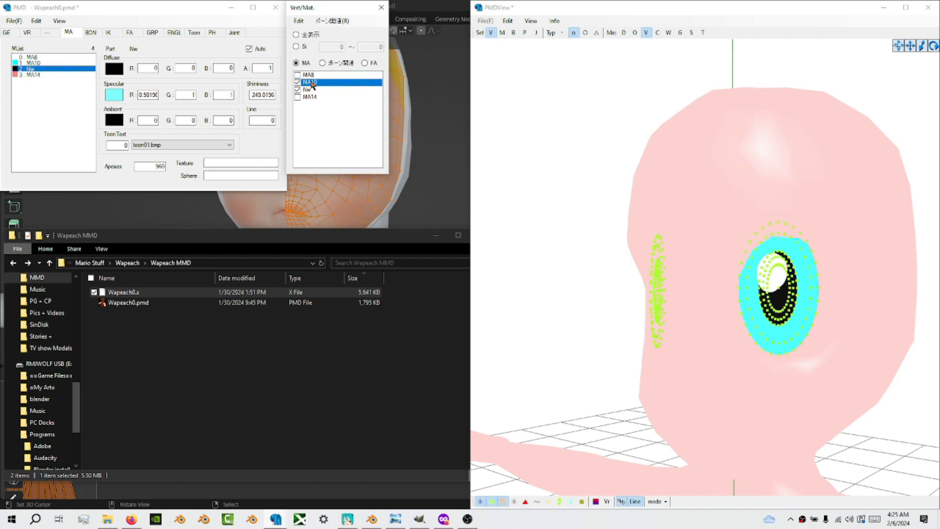
ctrl+click(312, 83)
Step: Try shrinking only the Nw pupil vertices of the eye on the viewer's right, without MA10's vertices
drag(730, 226, 834, 374)
right_click(778, 288)
click(810, 331)
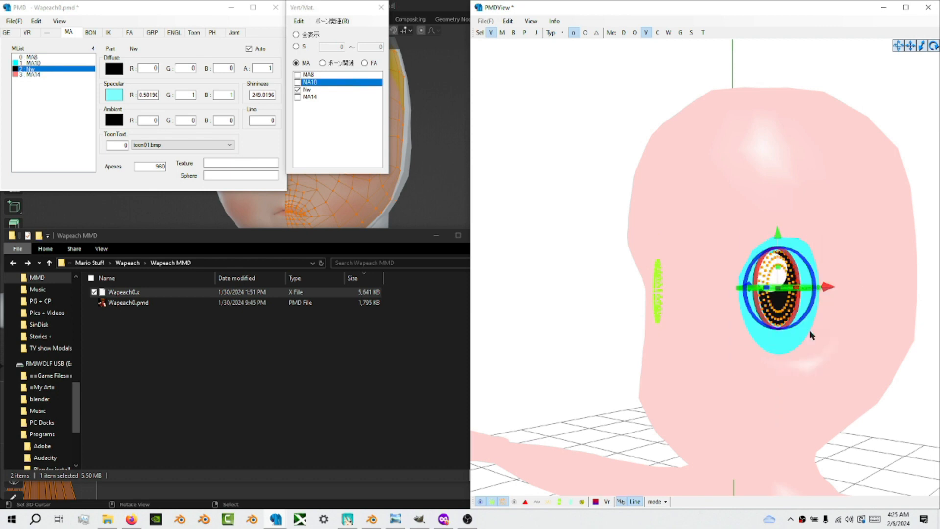
scroll(779, 306, up, 3)
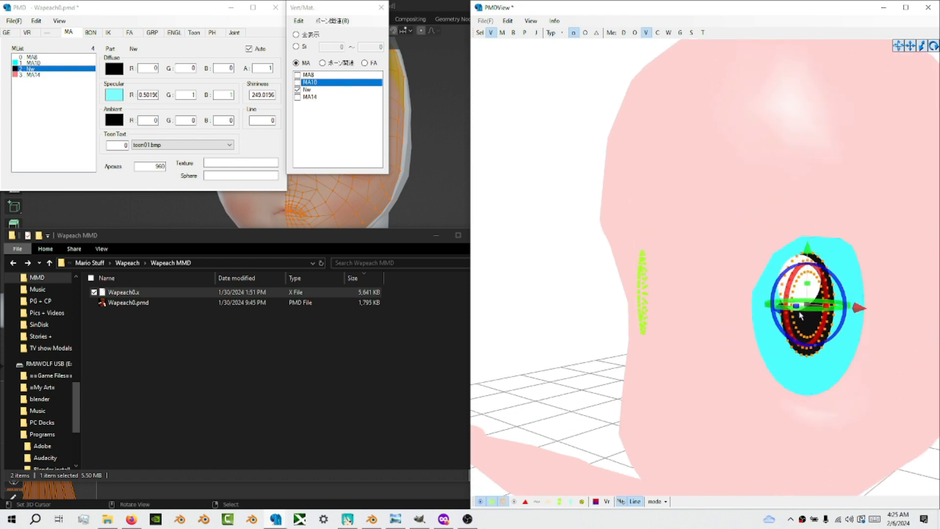
mouse_move(803, 305)
mouse_down()
mouse_move(820, 299)
mouse_move(805, 321)
mouse_up()
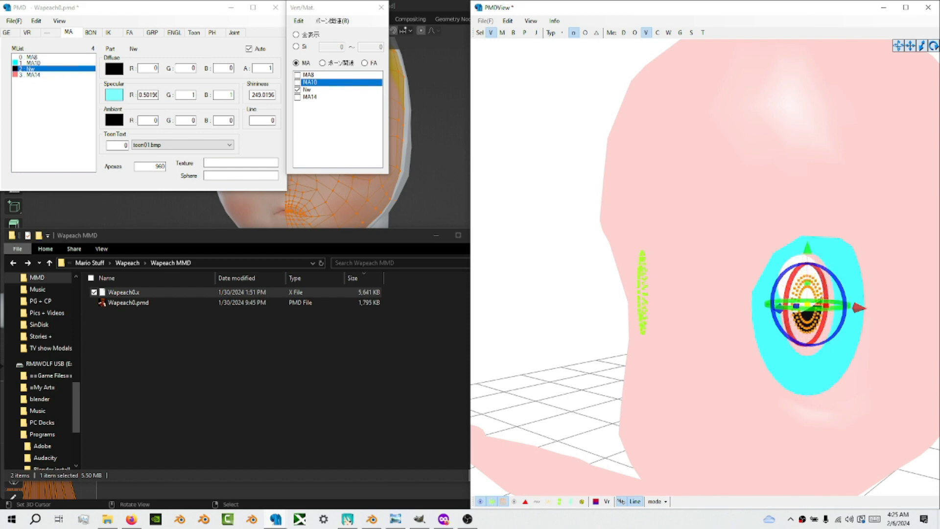
click(717, 346)
scroll(716, 345, down, 3)
right_drag(716, 344, 768, 355)
scroll(702, 347, up, 3)
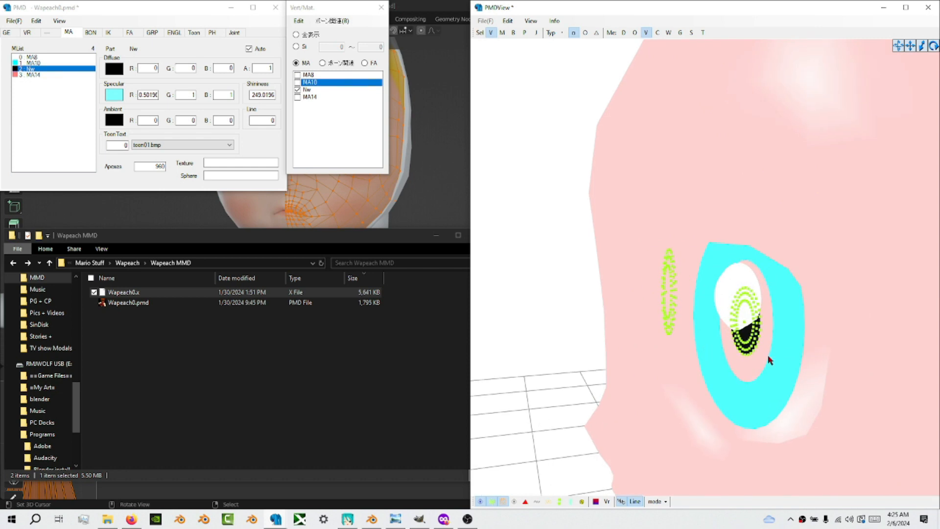
Step: Try shrinking the same eye's pupil together with the adjoining MA10 ring, keeping the outer iris vertices out of the selection
click(314, 82)
drag(729, 249, 781, 361)
right_drag(808, 355, 892, 350)
drag(749, 255, 766, 307)
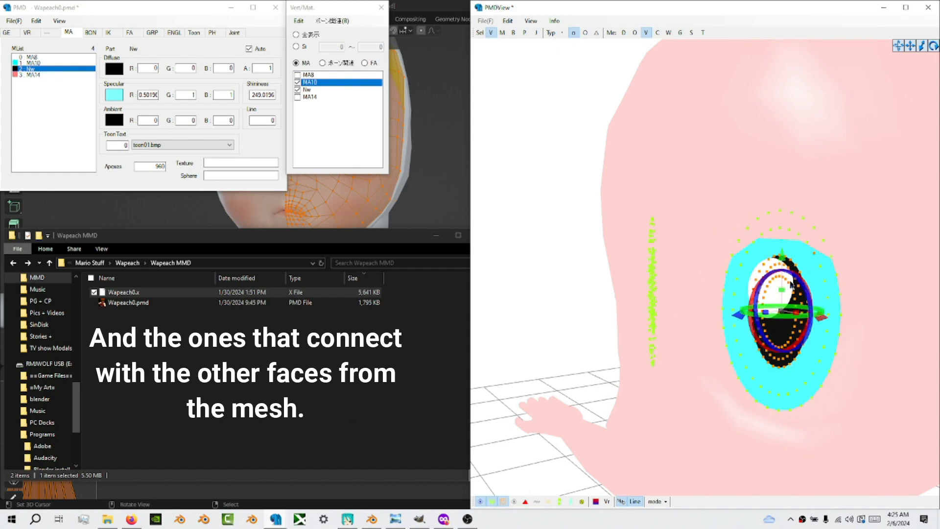
ctrl+drag(808, 243, 824, 259)
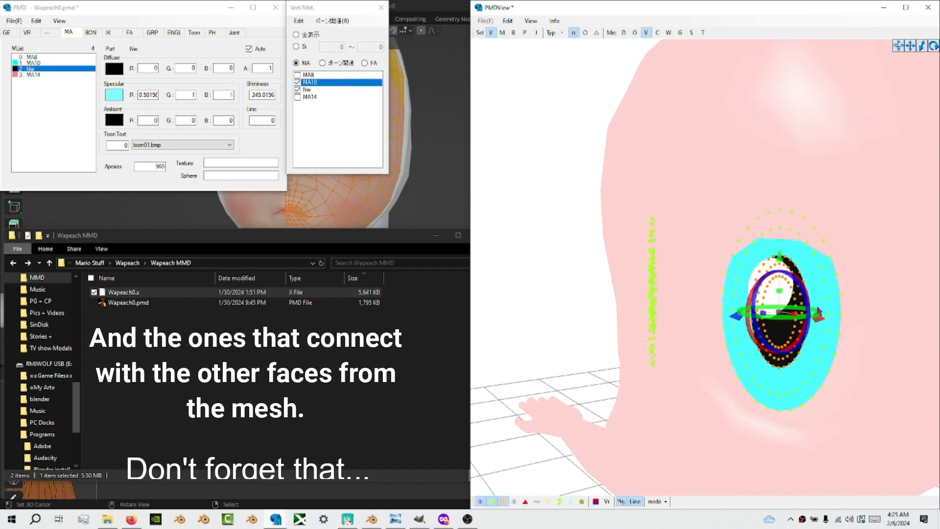
drag(781, 313, 783, 320)
click(741, 404)
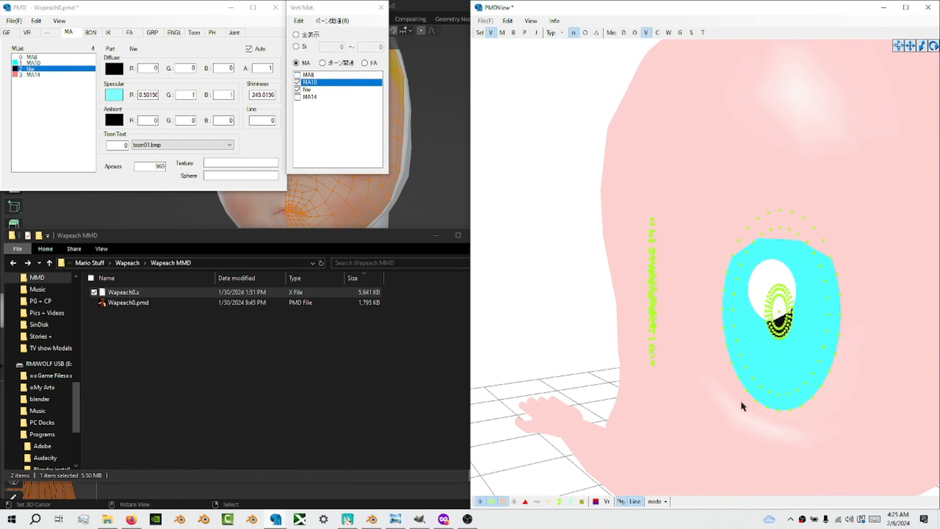
Step: Undo the shrinking of the pupil and the change of the Nw material's diffuse colour to black
scroll(745, 403, down, 5)
right_drag(742, 404, 759, 396)
scroll(756, 395, up, 3)
scroll(767, 395, up, 4)
middle_drag(760, 394, 773, 392)
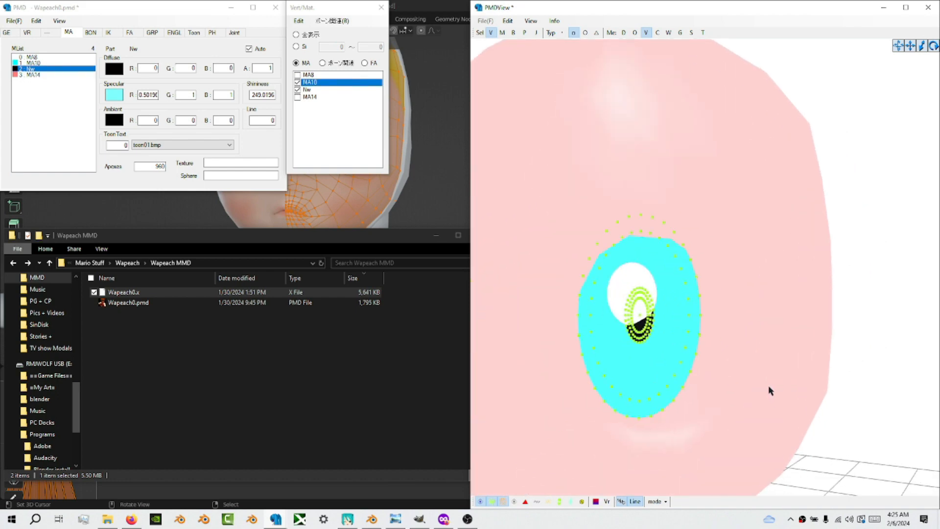
scroll(770, 389, down, 3)
key(ctrl+z)
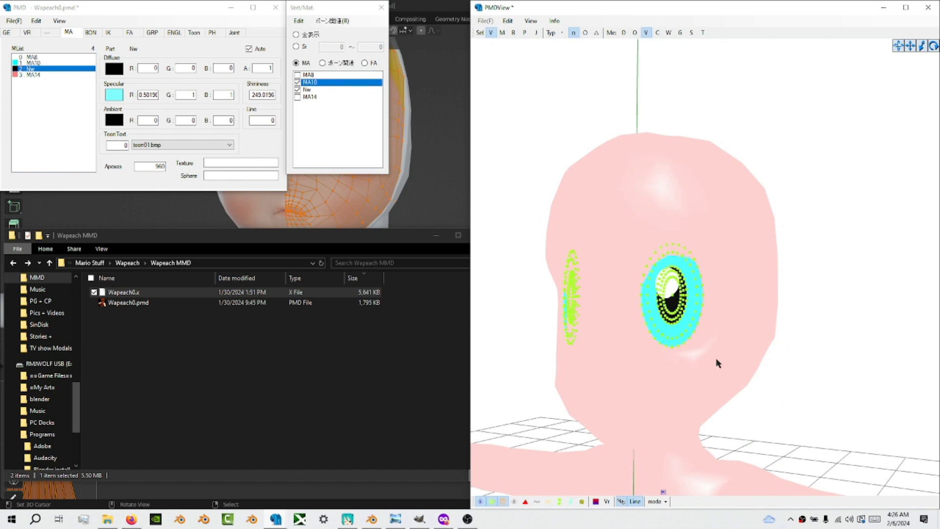
right_drag(716, 358, 719, 354)
scroll(719, 354, up, 2)
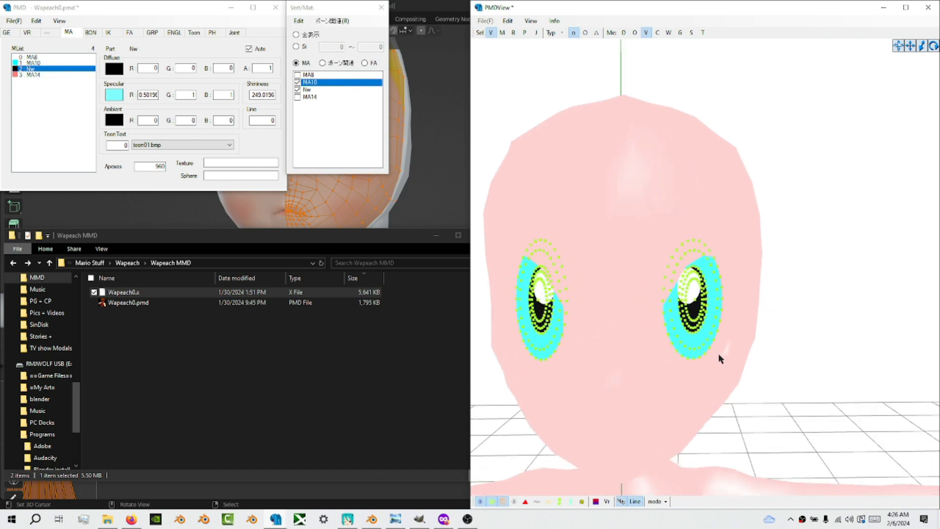
middle_drag(692, 338, 701, 336)
key(ctrl+z)
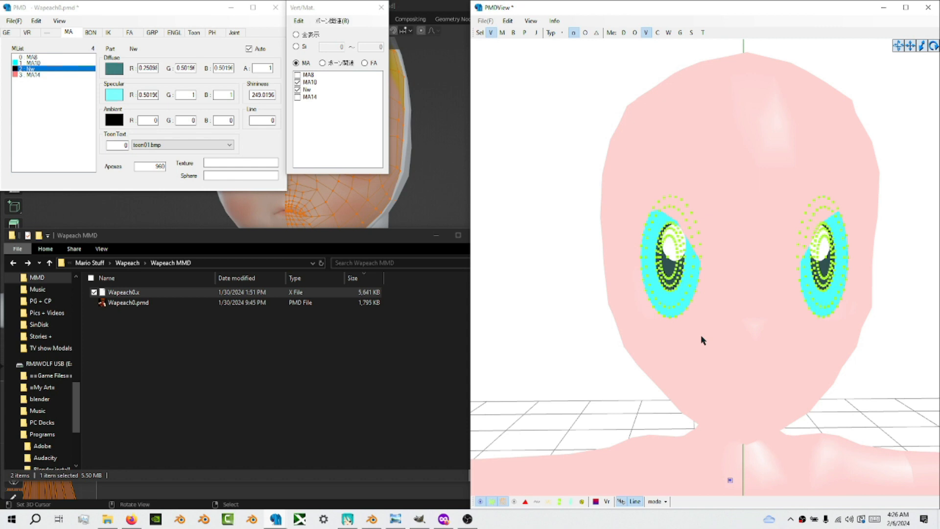
Step: Select material MA14 and display only its vertices on the model, hiding those of MA10 and Nw
middle_drag(748, 343, 742, 343)
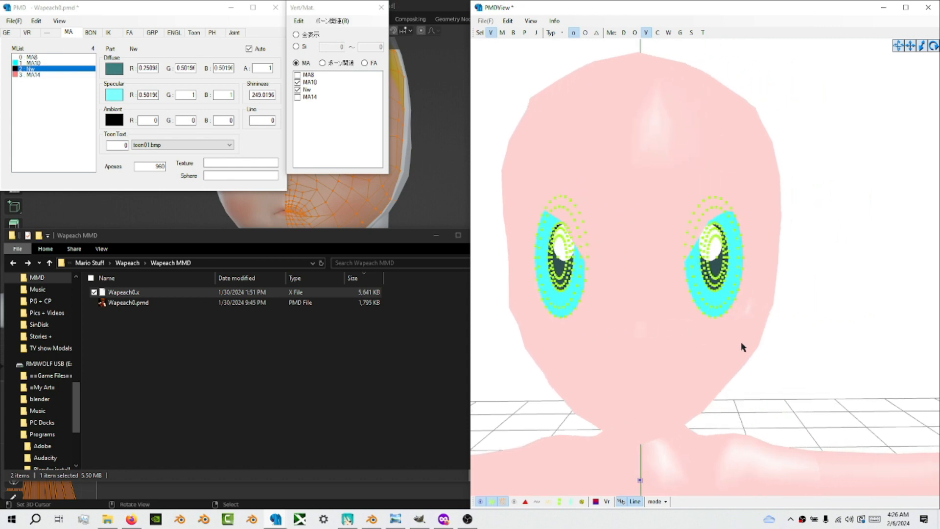
right_drag(743, 347, 728, 344)
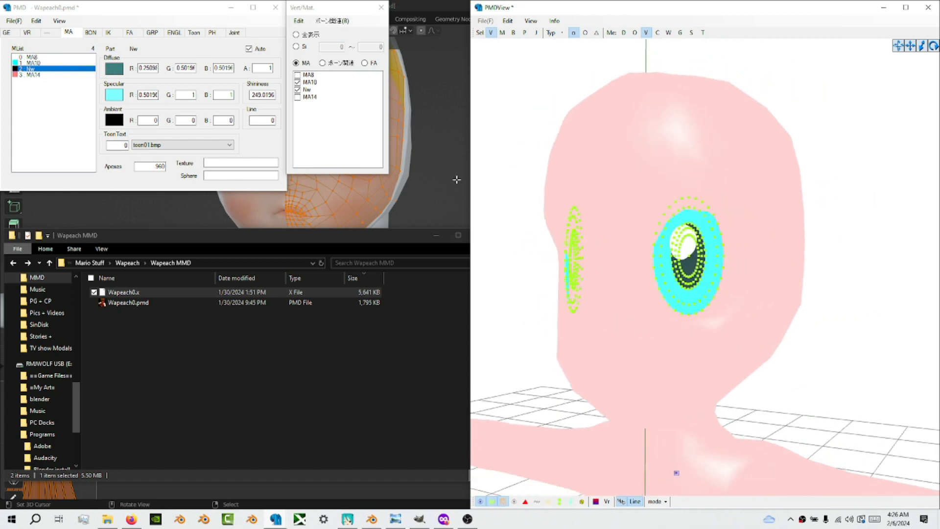
mouse_move(339, 7)
mouse_down()
mouse_move(563, 109)
mouse_move(361, 31)
mouse_move(343, 8)
mouse_up()
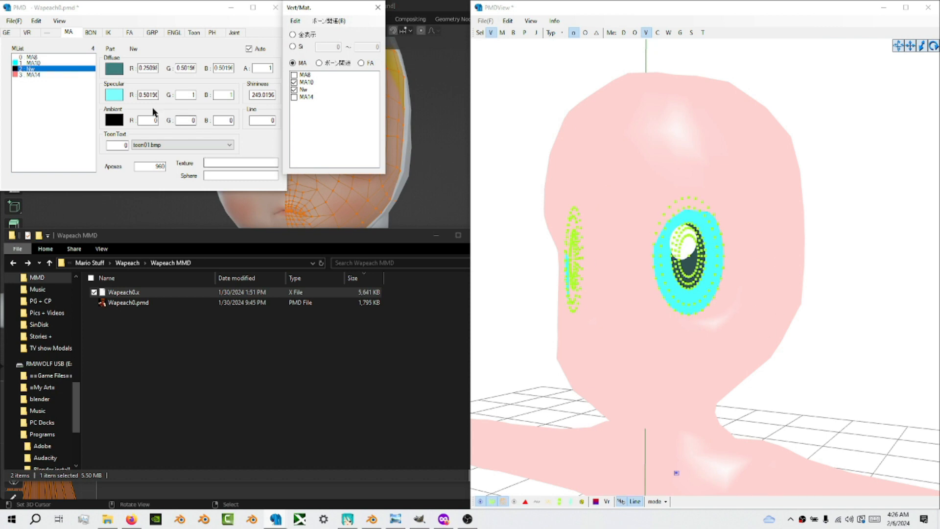
click(25, 75)
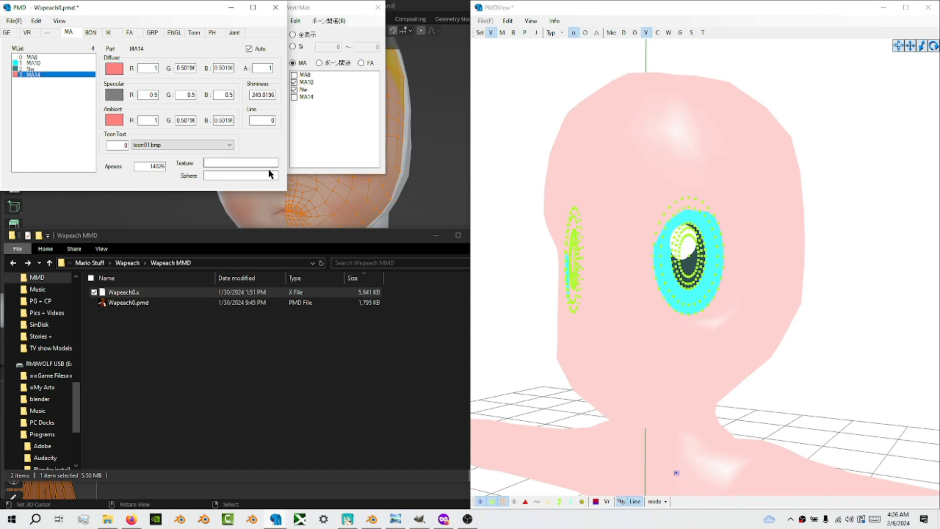
click(300, 98)
double_click(300, 98)
double_click(300, 90)
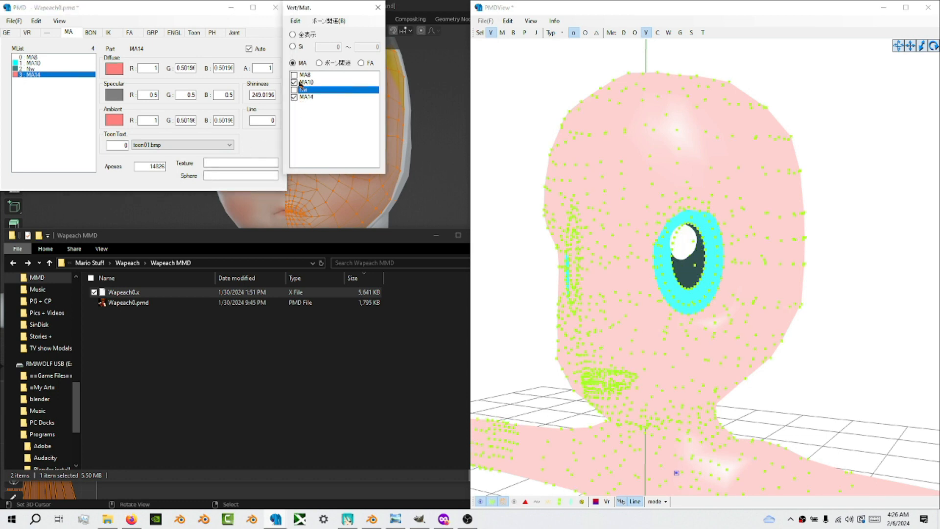
click(301, 83)
double_click(301, 83)
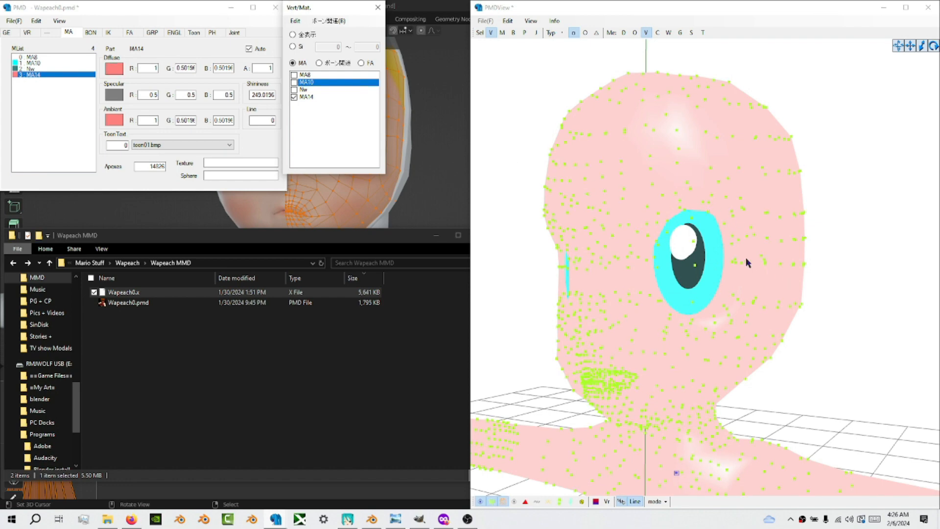
right_drag(720, 207, 713, 208)
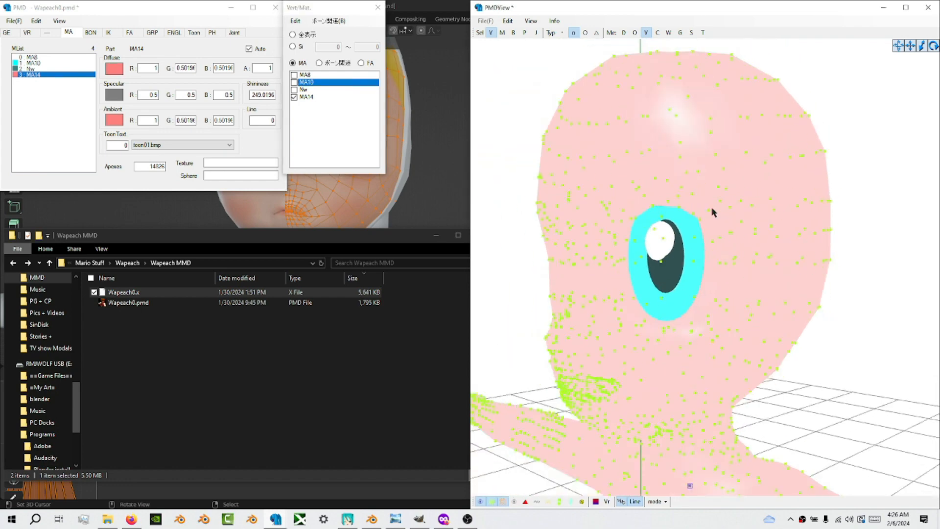
scroll(713, 212, up, 5)
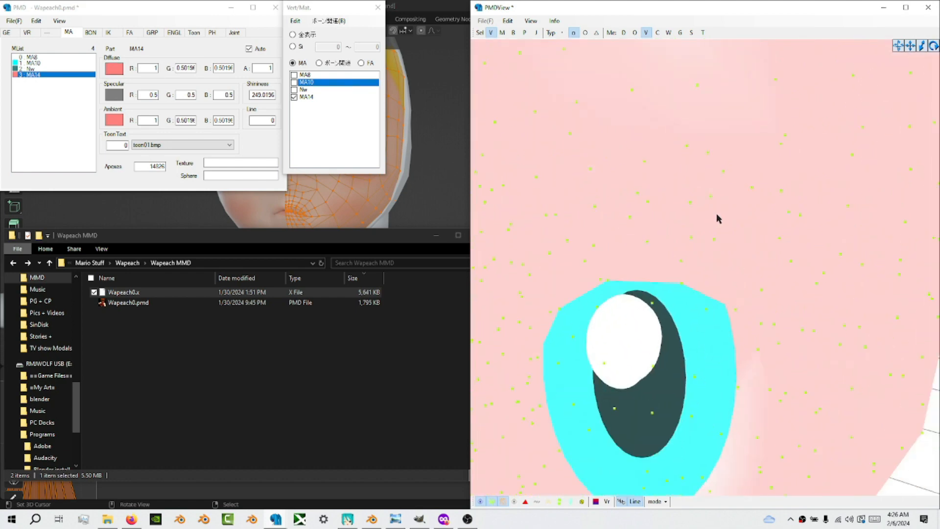
scroll(719, 216, down, 3)
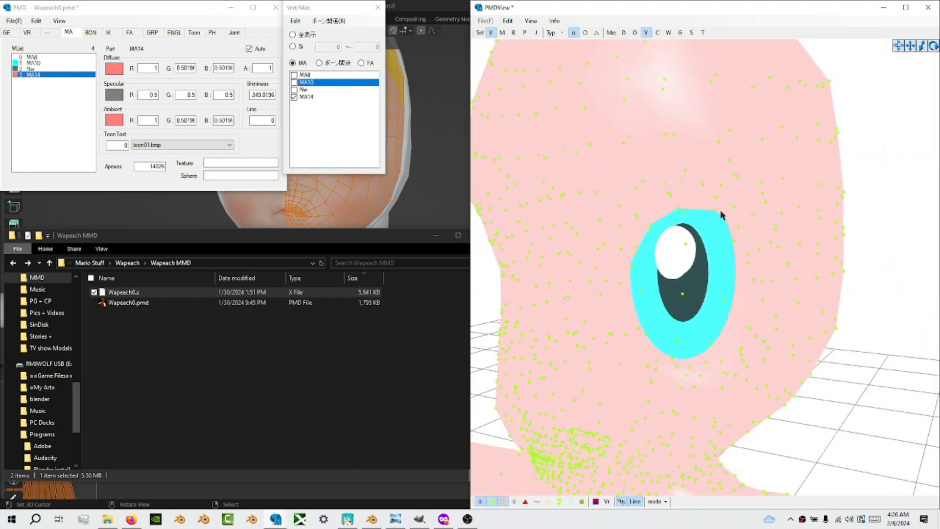
scroll(723, 214, down, 2)
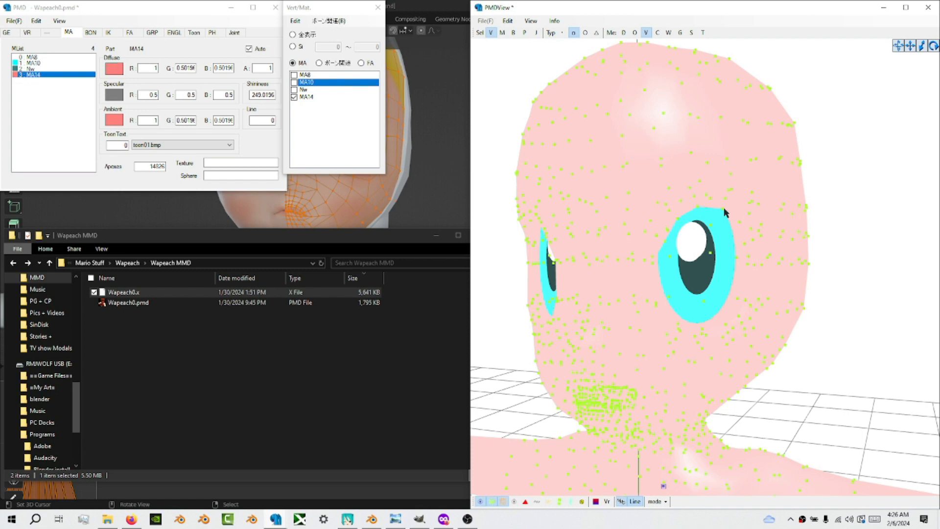
Step: Try the rectangular selection on MA14 vertices above the eye, between the eyes and at the side of the forehead
click(585, 34)
click(574, 33)
drag(623, 102, 753, 261)
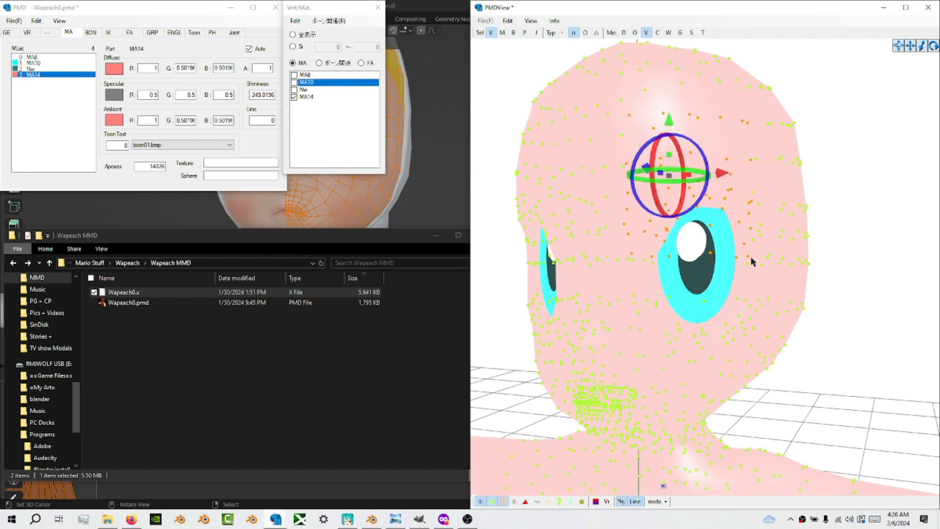
drag(562, 188, 659, 356)
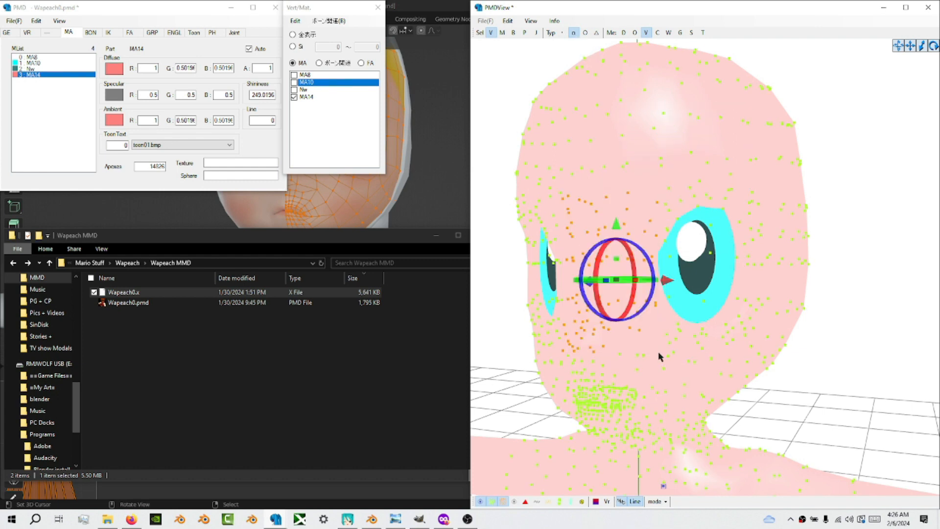
drag(701, 123, 798, 256)
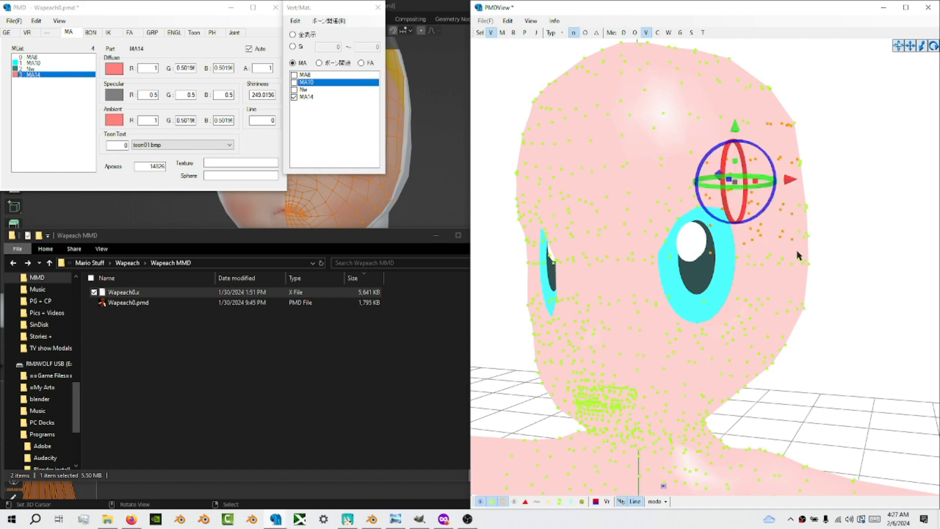
Step: Try the circular brush selection on vertices across the chest and face, and clear the selection
click(586, 33)
scroll(637, 201, down, 5)
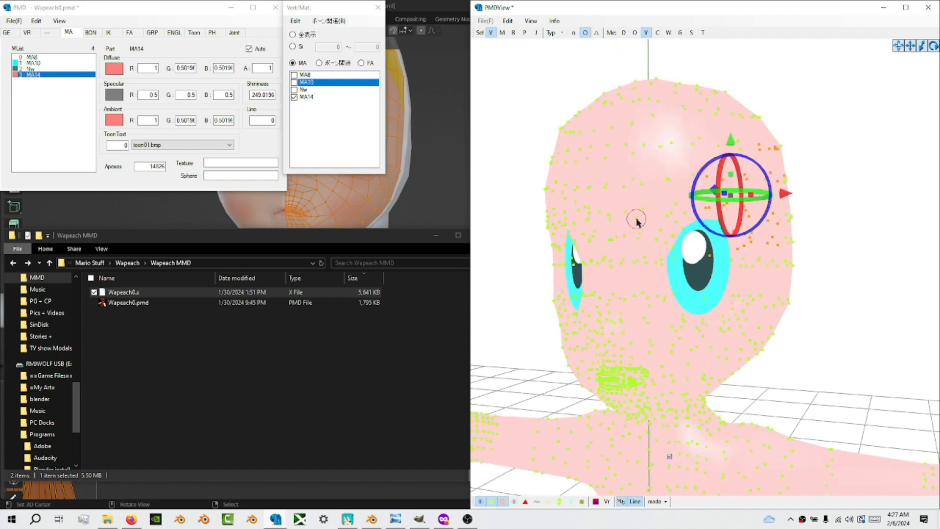
click(669, 287)
drag(669, 286, 660, 229)
click(688, 355)
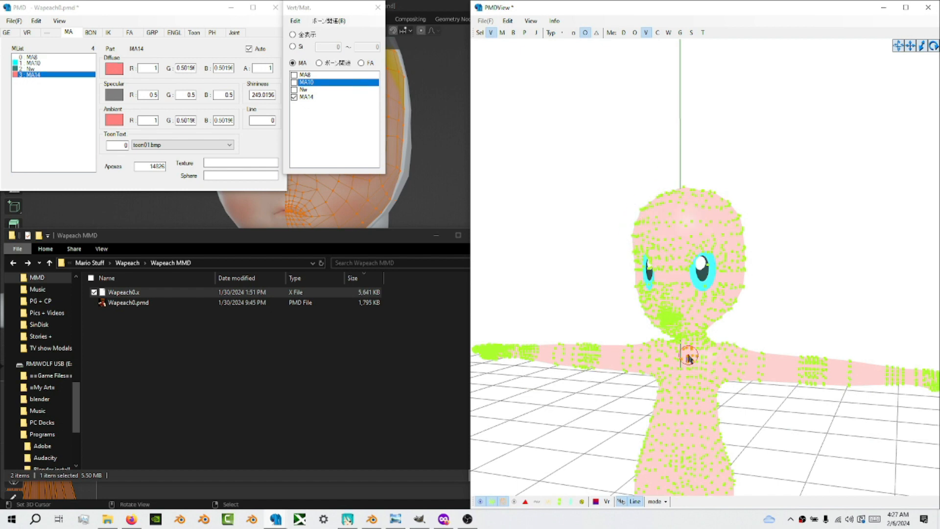
click(610, 356)
click(661, 348)
click(665, 351)
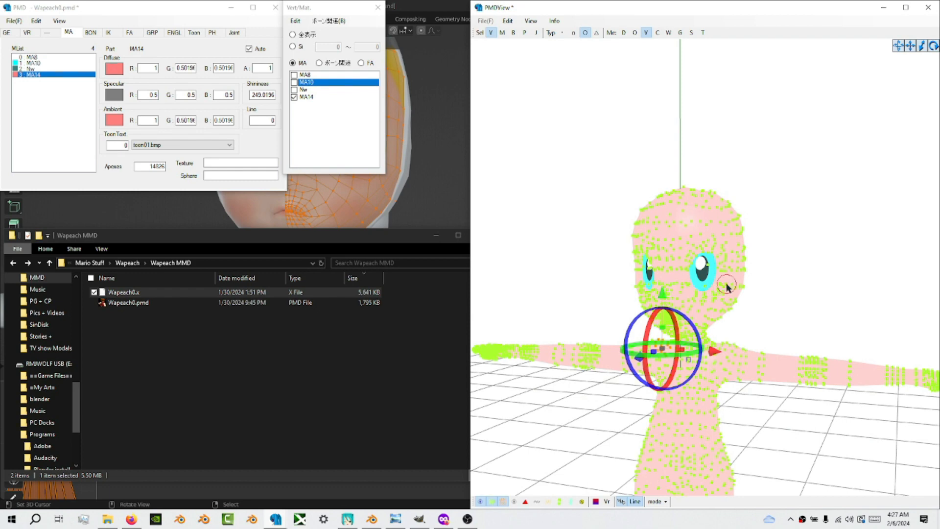
mouse_move(724, 282)
mouse_down()
mouse_move(729, 238)
mouse_move(710, 211)
mouse_move(668, 231)
mouse_move(689, 193)
mouse_move(664, 212)
mouse_move(659, 262)
mouse_move(673, 251)
mouse_move(672, 308)
mouse_up()
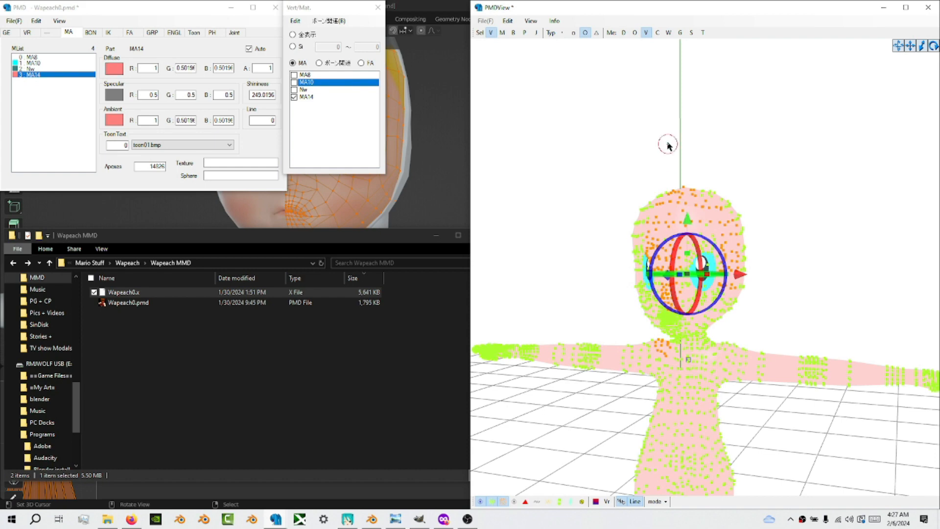
click(688, 152)
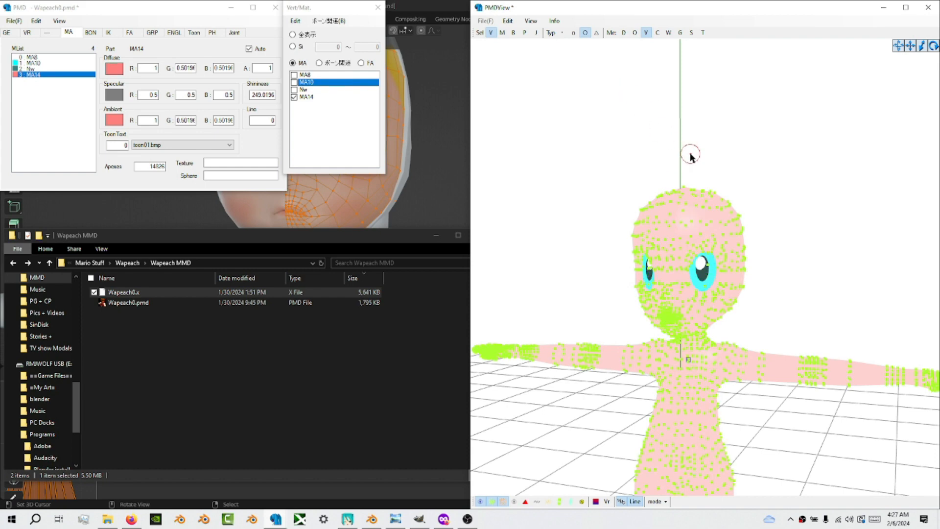
Step: Enable face selection alongside vertices and select a block of forehead faces with the rectangular selection
click(597, 34)
click(573, 33)
click(503, 33)
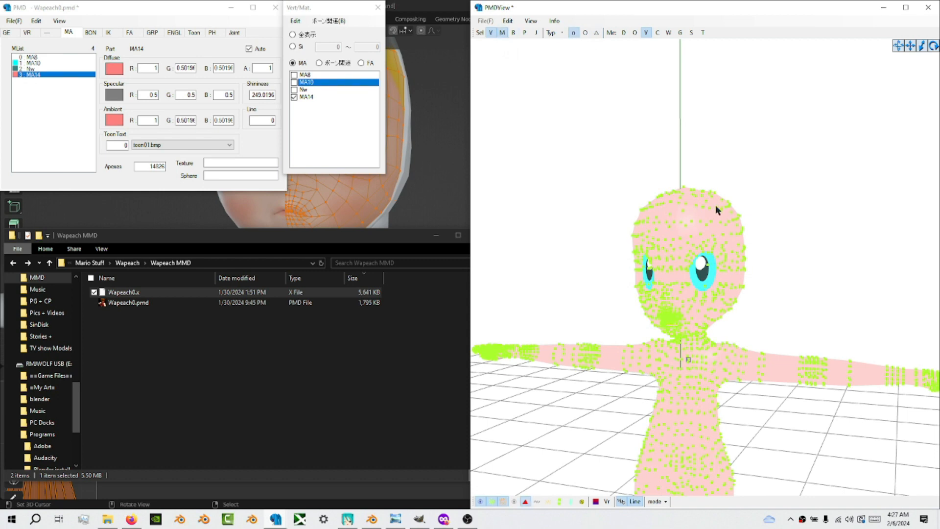
drag(699, 219, 725, 246)
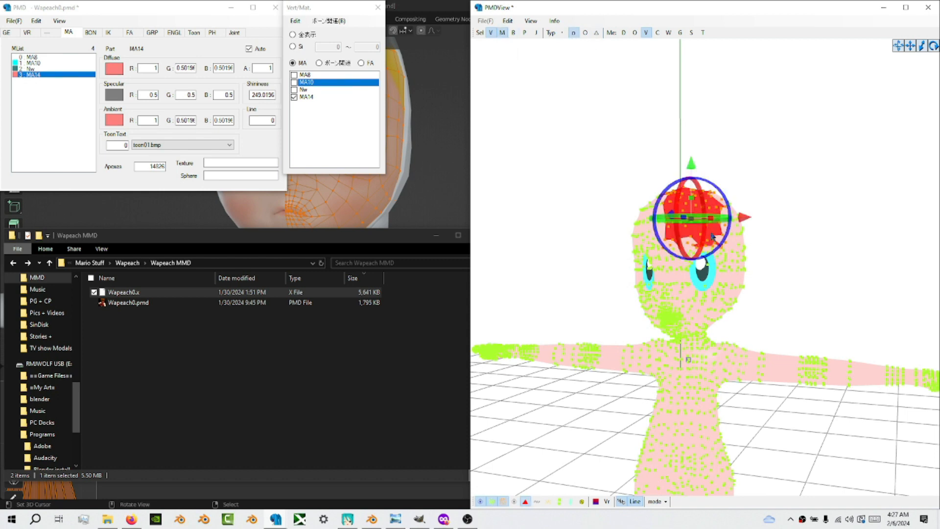
mouse_move(778, 254)
right_down()
mouse_move(776, 264)
mouse_move(834, 266)
mouse_move(696, 266)
mouse_move(779, 255)
right_up()
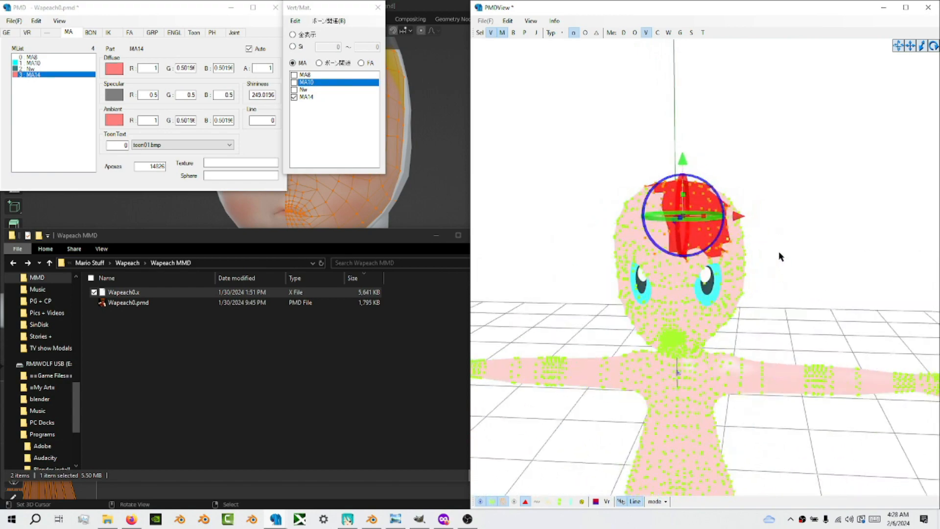
Step: Switch to triangle-by-triangle selection and select the faces across the whole forehead
click(597, 33)
click(674, 303)
click(683, 239)
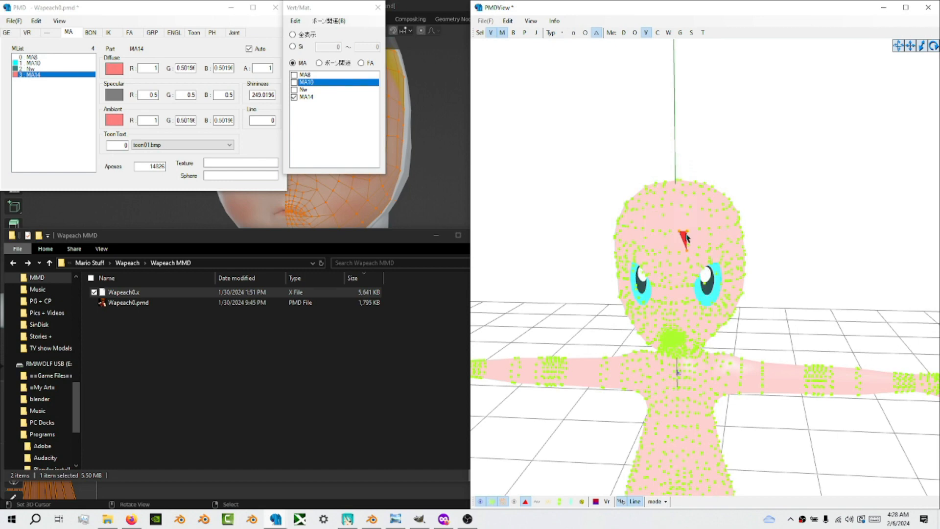
drag(659, 216, 649, 214)
click(676, 224)
click(655, 218)
mouse_move(712, 236)
mouse_down()
mouse_move(673, 220)
mouse_move(661, 240)
mouse_move(681, 240)
mouse_move(715, 210)
mouse_move(658, 213)
mouse_move(646, 229)
mouse_move(642, 199)
mouse_move(678, 216)
mouse_move(623, 236)
mouse_move(636, 225)
mouse_move(710, 245)
mouse_up()
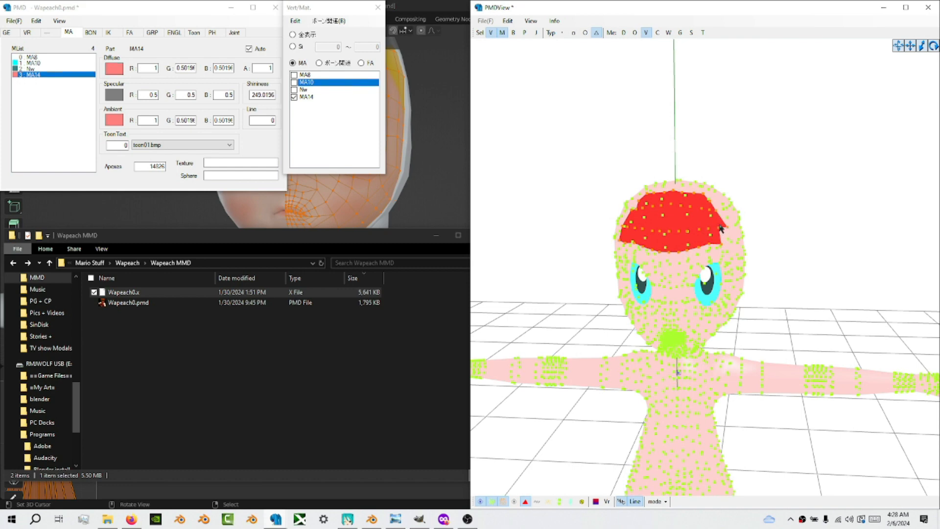
Step: Try selecting individual MA14 triangles behind the eye on the viewer's right
scroll(739, 276, up, 5)
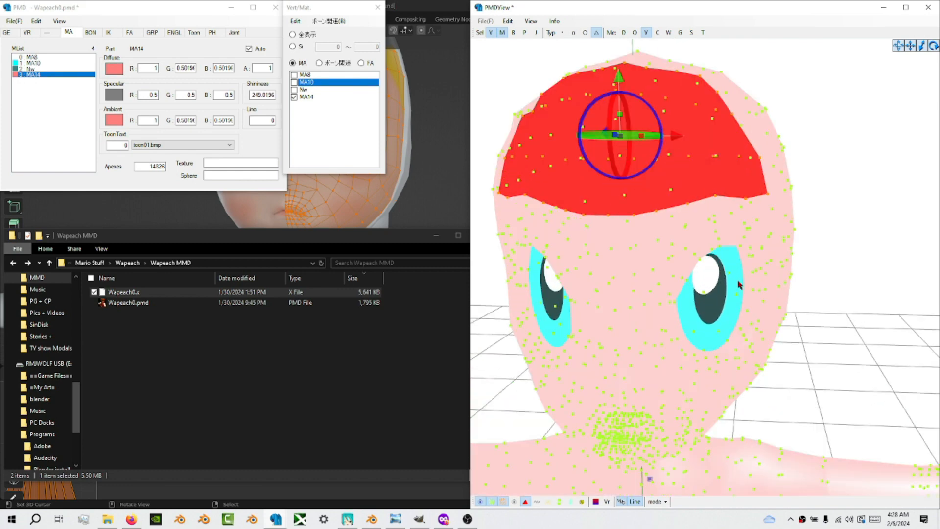
scroll(739, 284, up, 2)
scroll(739, 284, down, 5)
scroll(724, 264, up, 6)
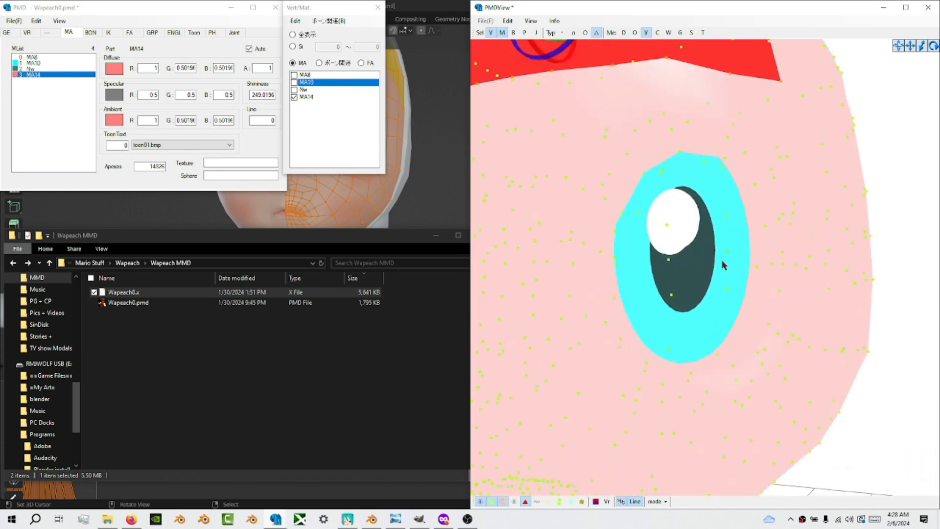
right_drag(722, 261, 730, 263)
scroll(730, 263, up, 3)
click(727, 281)
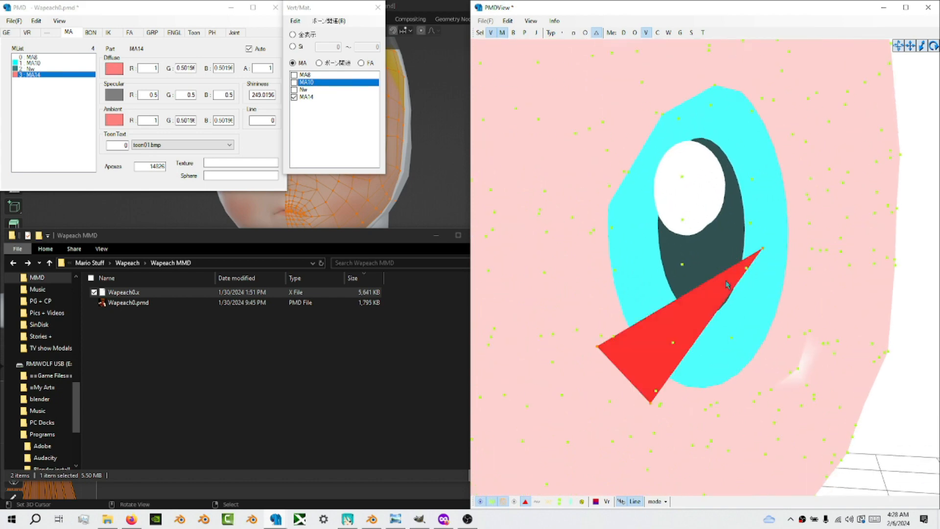
click(691, 284)
click(700, 241)
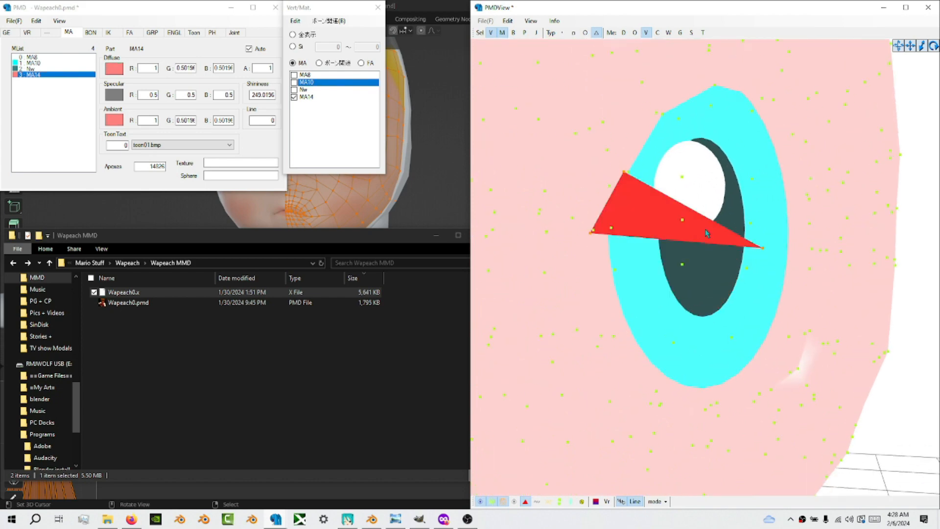
Step: Select all the MA14 faces that lie behind both eyes
mouse_move(707, 233)
mouse_down()
mouse_move(733, 219)
mouse_move(755, 226)
mouse_move(773, 262)
mouse_move(765, 280)
mouse_move(719, 268)
mouse_up()
right_drag(670, 265, 689, 260)
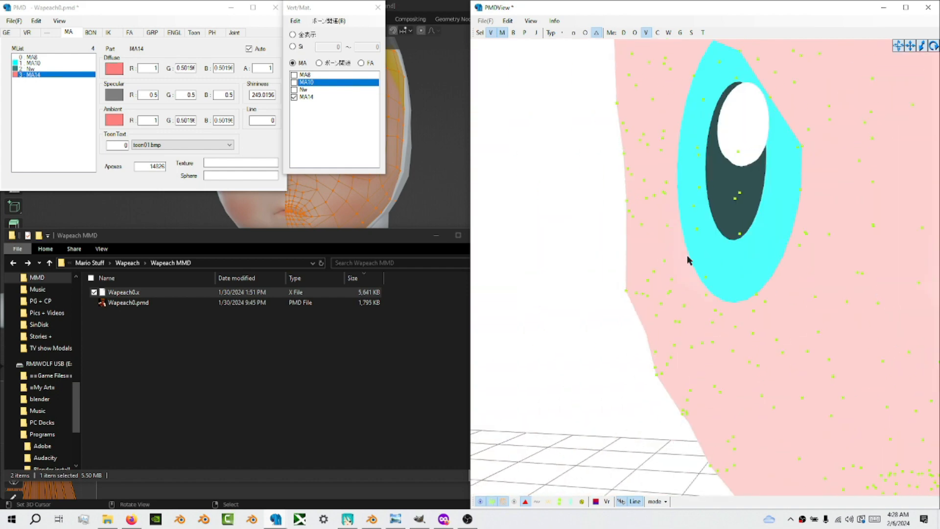
mouse_move(756, 241)
mouse_down()
mouse_move(735, 216)
mouse_move(705, 221)
mouse_move(728, 175)
mouse_move(749, 222)
mouse_up()
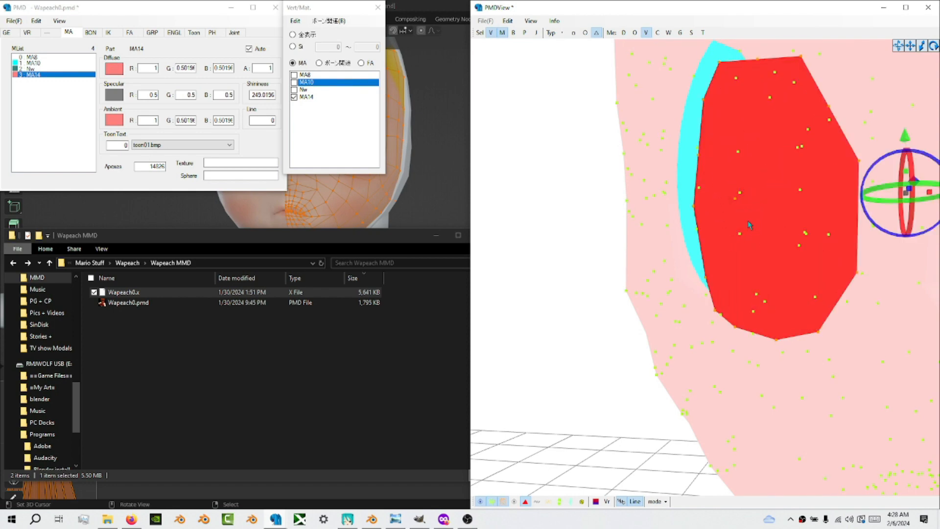
right_drag(749, 223, 705, 283)
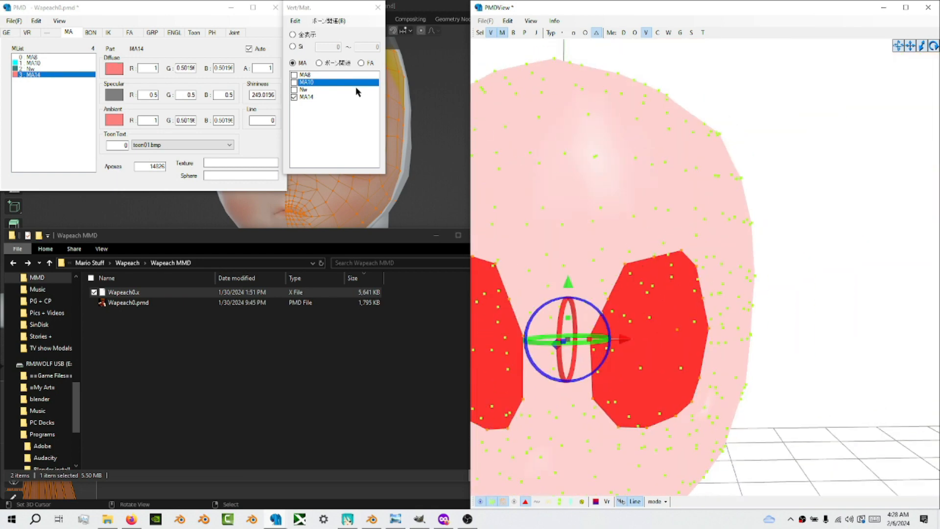
Step: Split the selected faces off MA14 into a new material and clear the selection
right_click(317, 89)
click(396, 123)
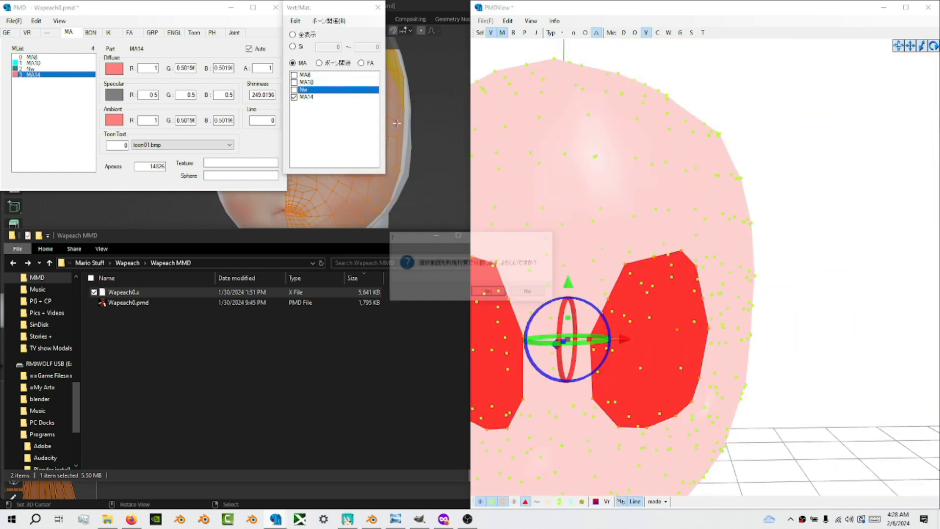
click(489, 291)
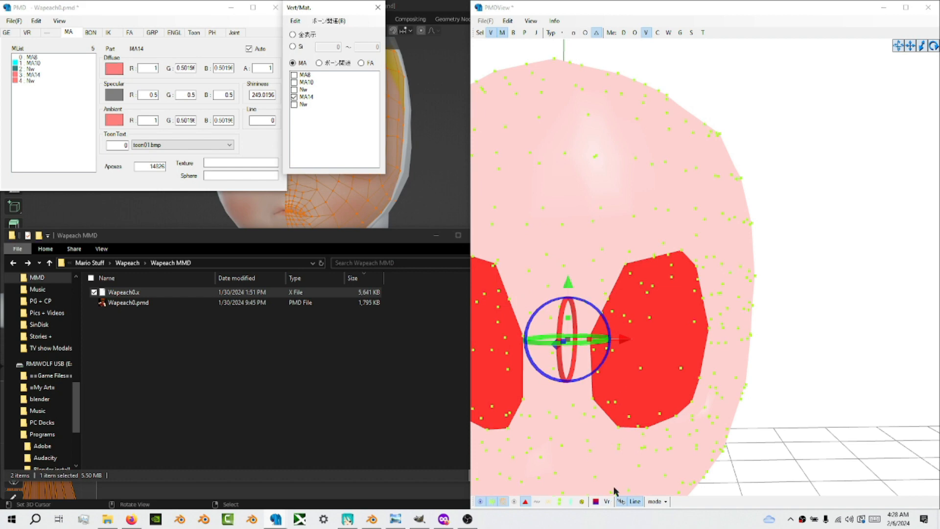
click(623, 473)
click(819, 365)
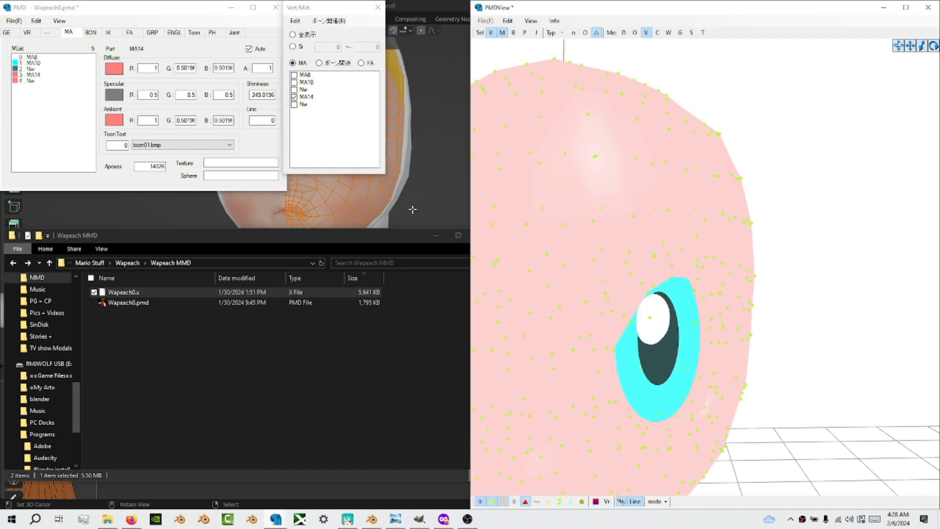
Step: Set the diffuse and ambient colours of the newly split eye-backing material to white
click(31, 83)
click(32, 82)
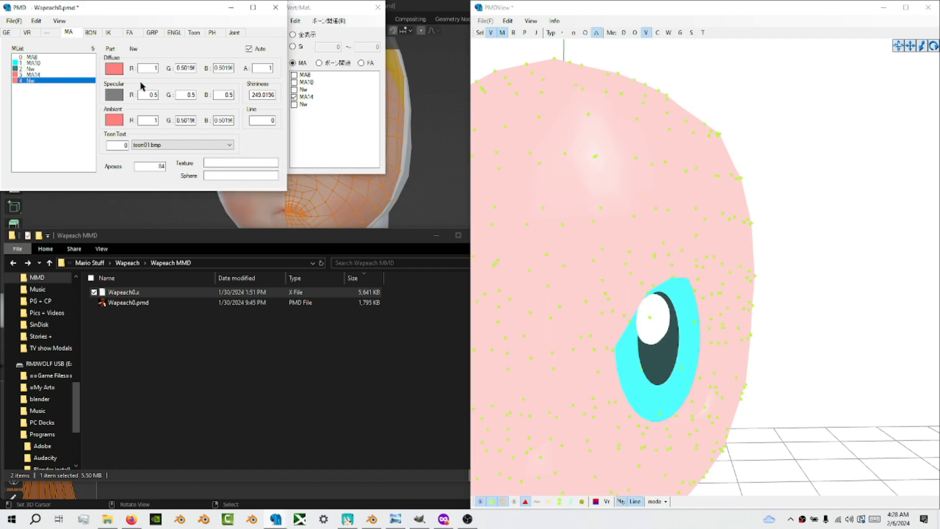
click(118, 72)
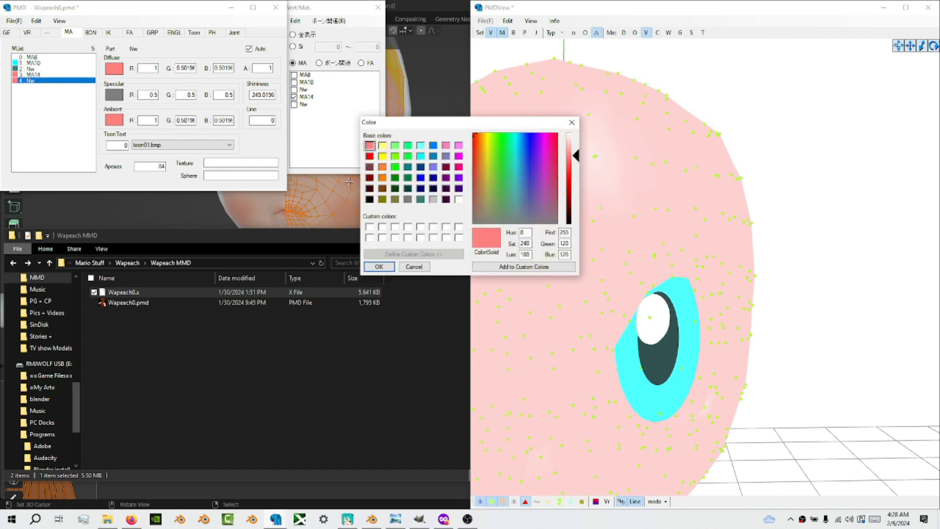
click(458, 200)
click(379, 267)
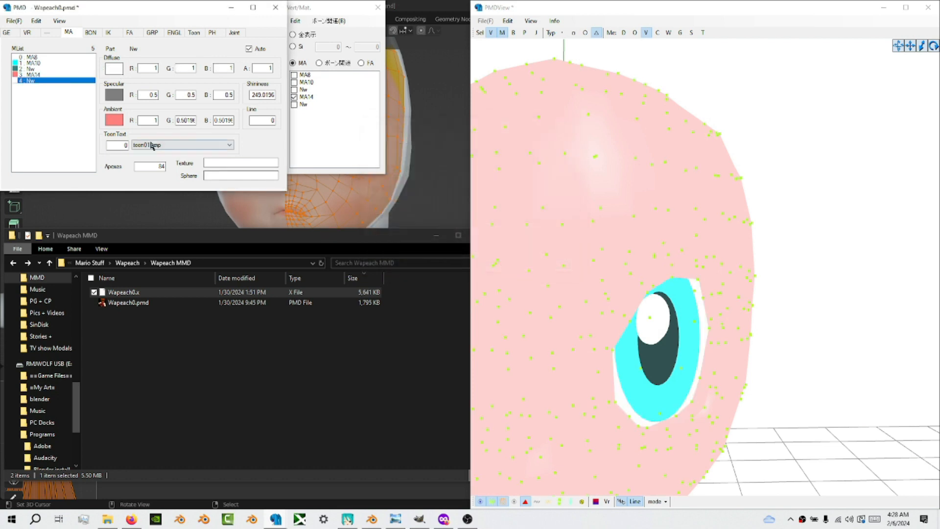
click(115, 120)
click(458, 199)
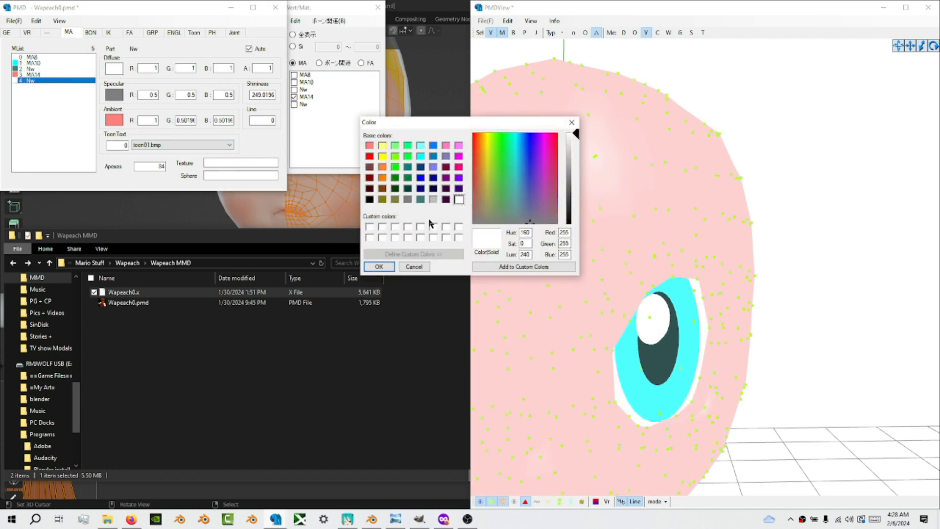
click(379, 266)
Step: Inspect the recoloured areas behind both eyes from the front and the side of the head
scroll(655, 319, down, 5)
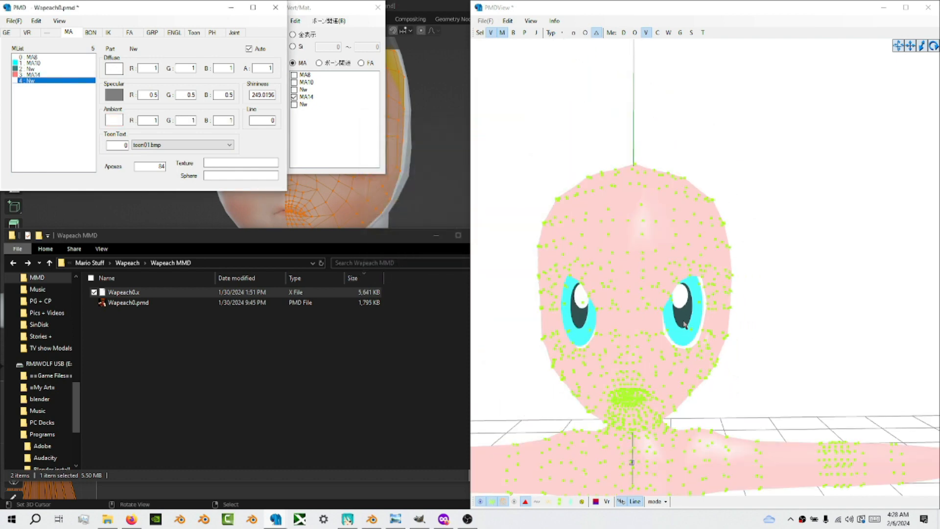
right_drag(674, 333, 701, 316)
scroll(701, 317, down, 2)
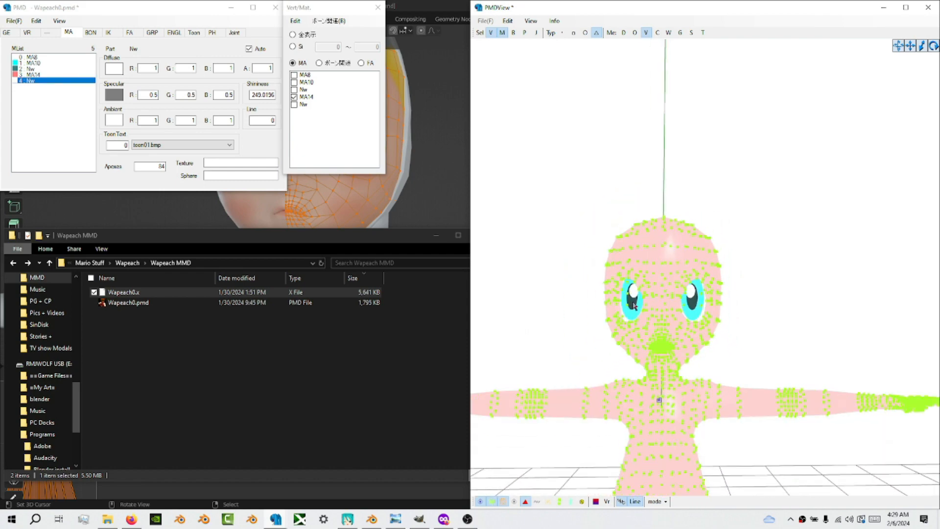
scroll(729, 318, up, 2)
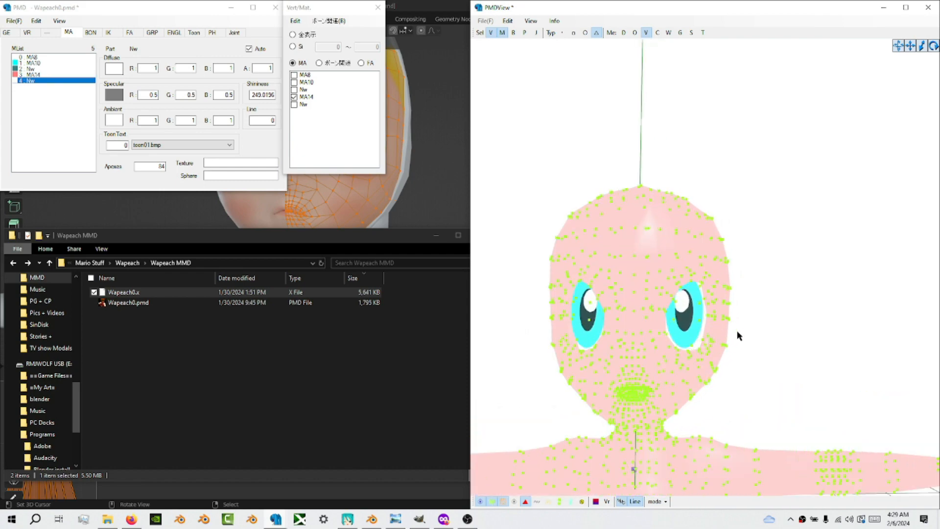
scroll(736, 330, up, 3)
right_drag(737, 335, 696, 331)
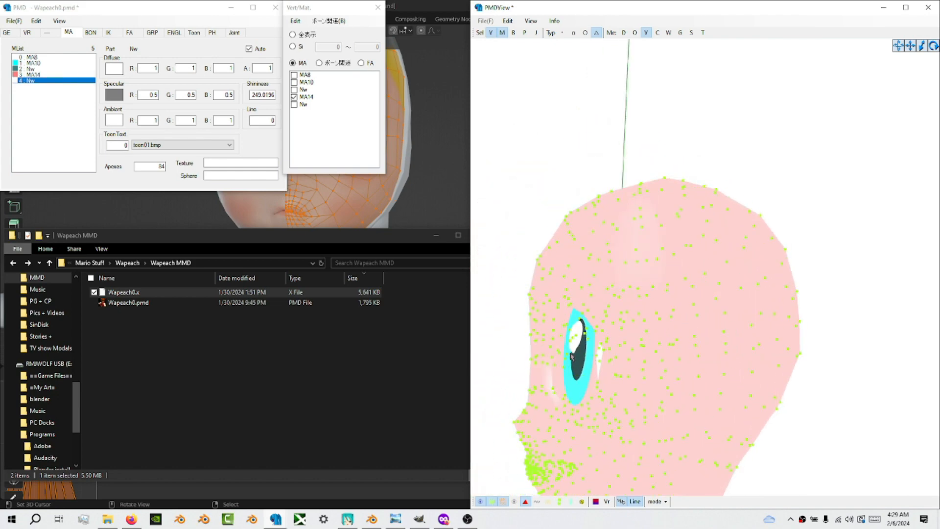
right_drag(572, 355, 696, 346)
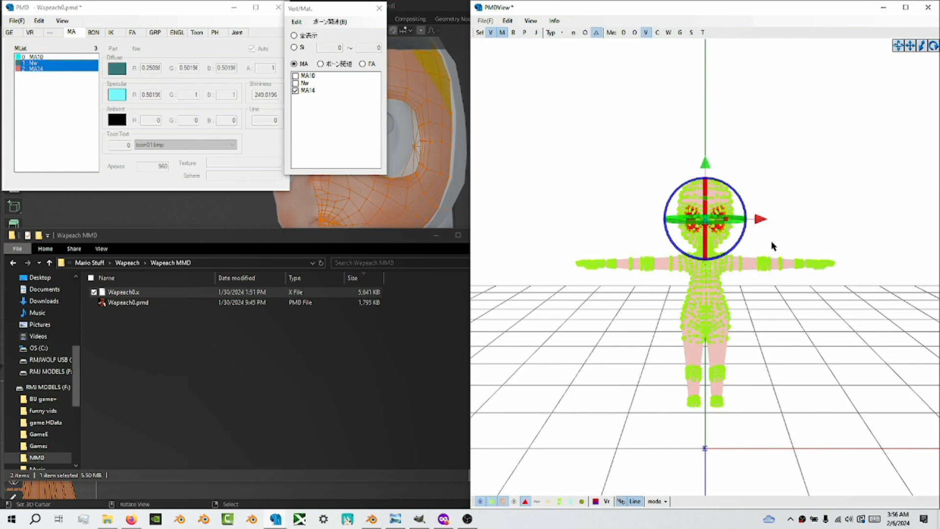
Step: Switch to the side view and add the MA14 faces covering the front part of the eye to the selection
key(F4)
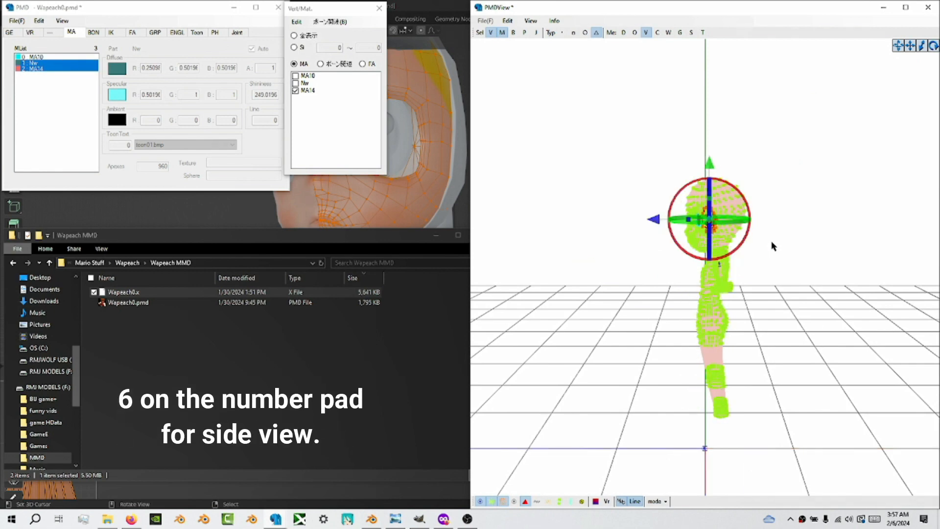
scroll(773, 246, up, 10)
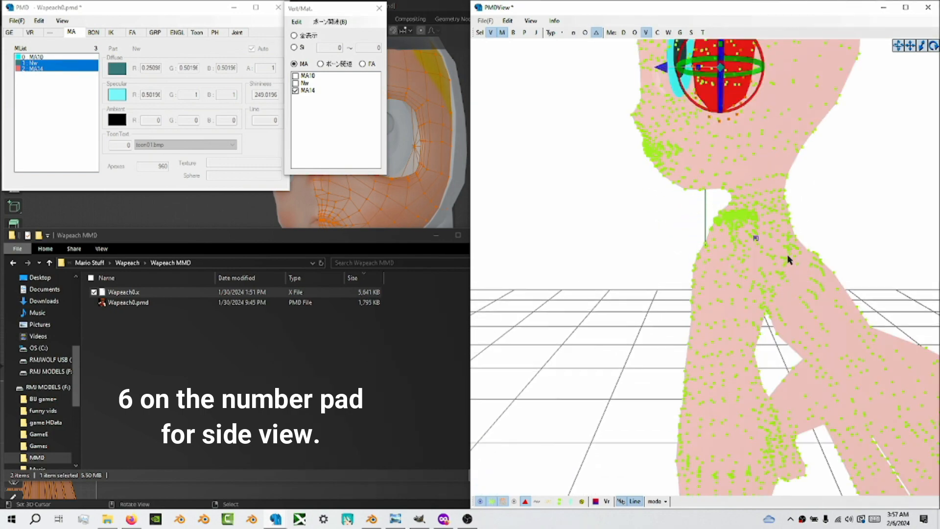
middle_drag(787, 239, 787, 357)
scroll(787, 357, up, 8)
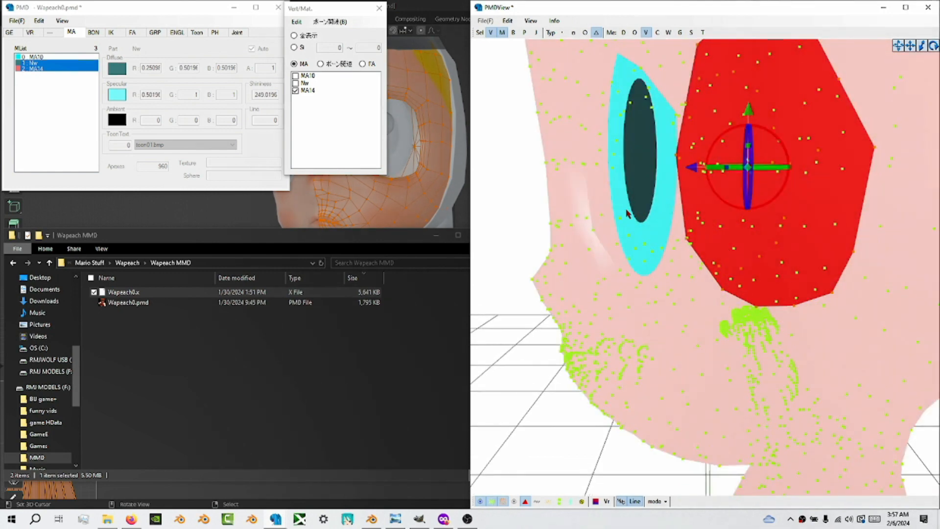
click(631, 218)
click(632, 135)
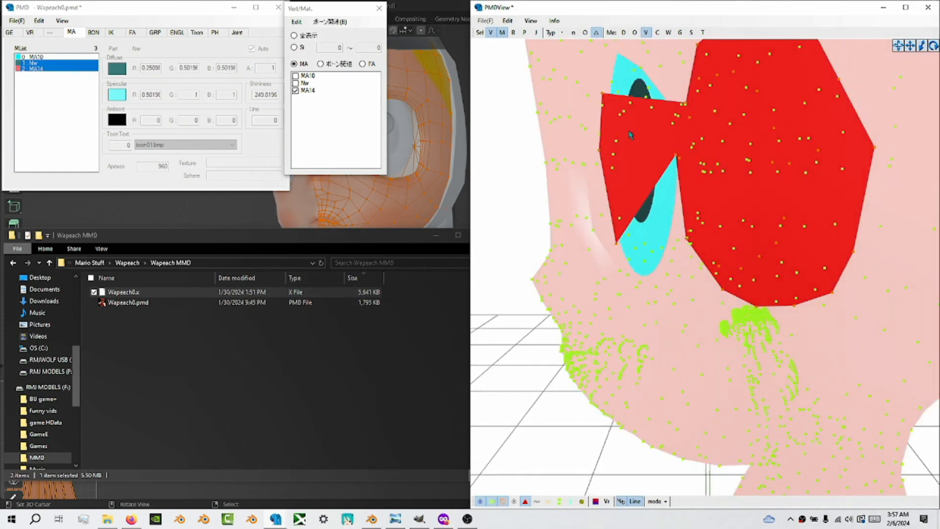
click(635, 98)
click(629, 81)
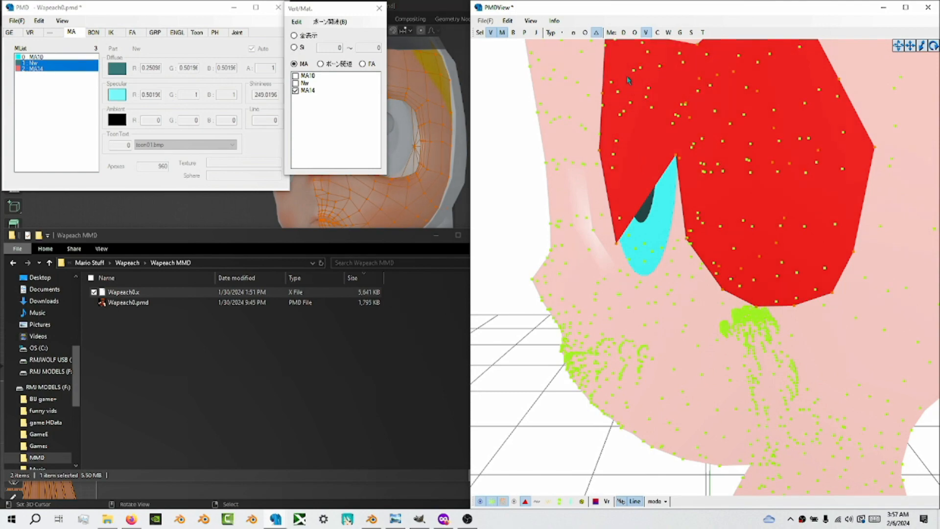
click(660, 206)
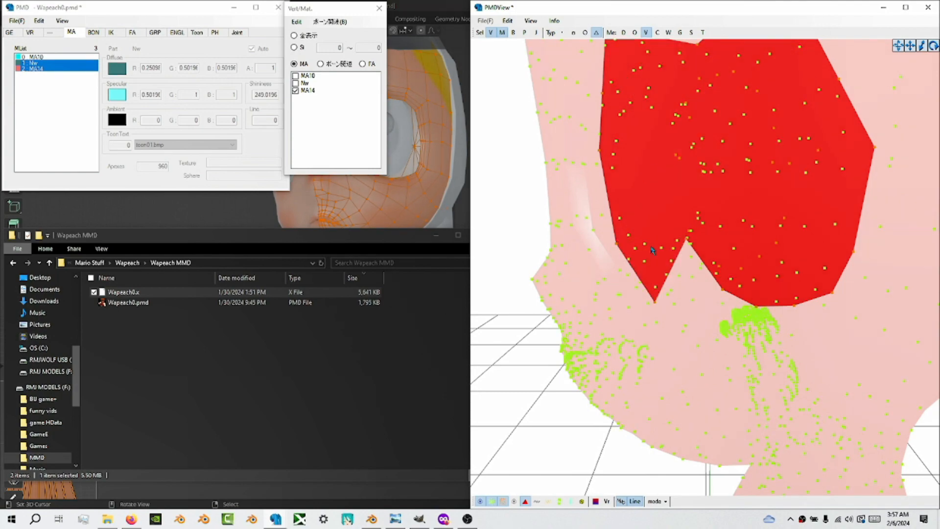
Step: Add the missing faces along the eye's inner edge to the selection and deselect the stray patch at the front of the face
scroll(651, 255, down, 5)
right_drag(653, 257, 691, 266)
right_drag(733, 296, 730, 298)
shift+click(638, 319)
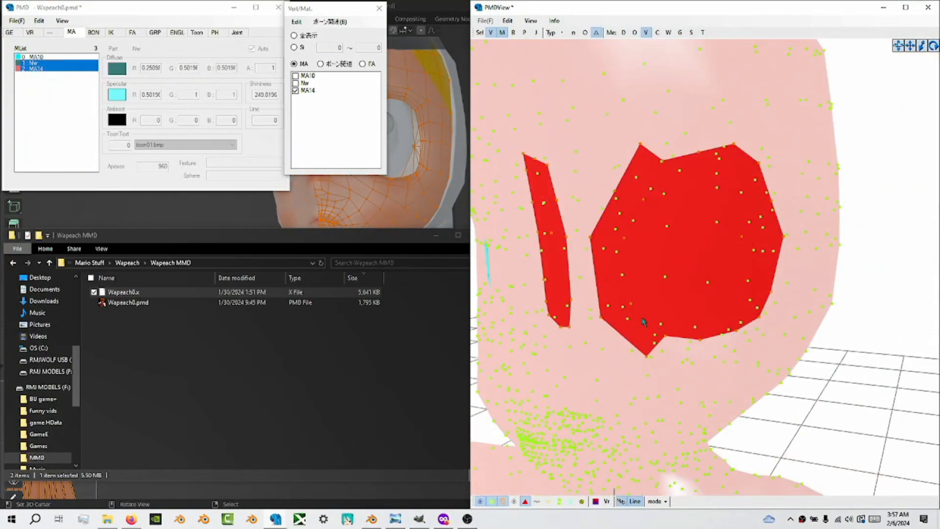
mouse_move(634, 164)
shift+mouse_down()
mouse_move(607, 145)
mouse_move(600, 191)
mouse_move(610, 194)
shift+mouse_up()
right_drag(669, 235, 374, 201)
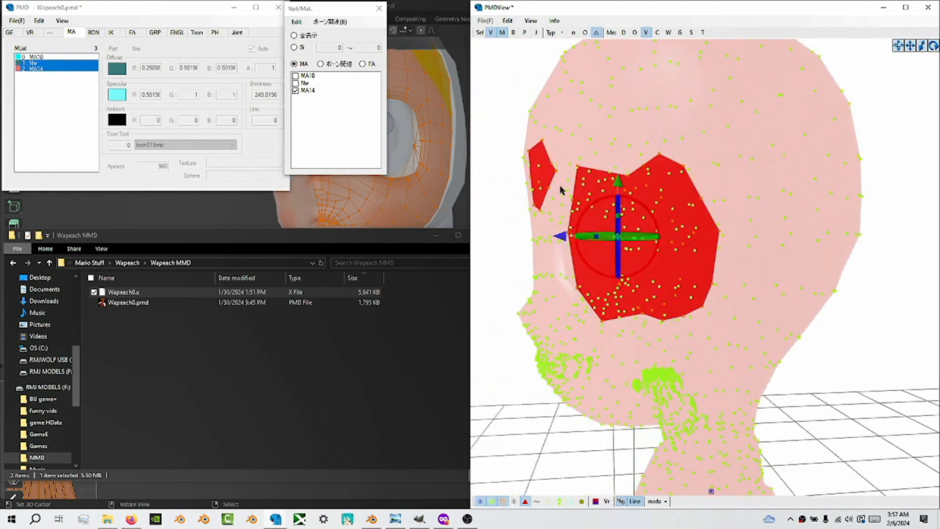
mouse_move(554, 178)
ctrl+mouse_down()
mouse_move(533, 172)
mouse_move(542, 197)
ctrl+mouse_up()
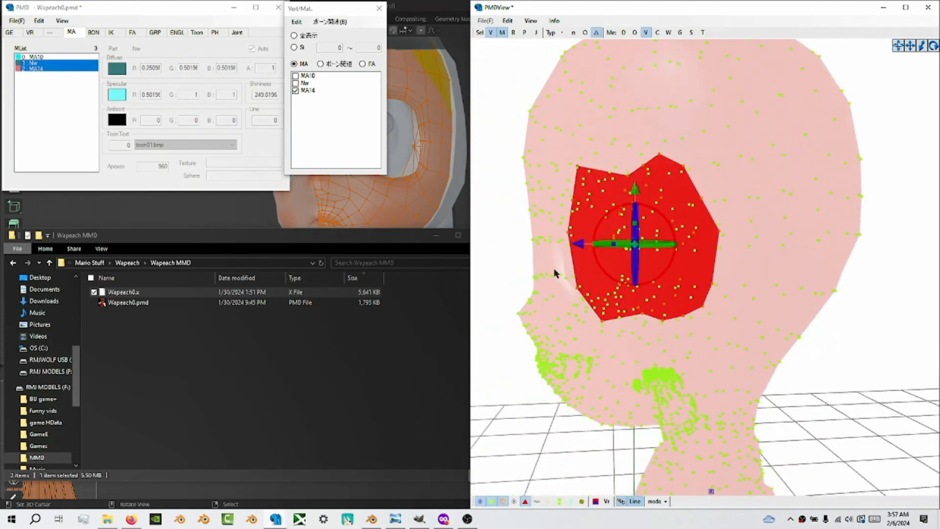
Step: Turn on wireframe display for the model around the eye on the viewer's right
right_drag(598, 329, 644, 334)
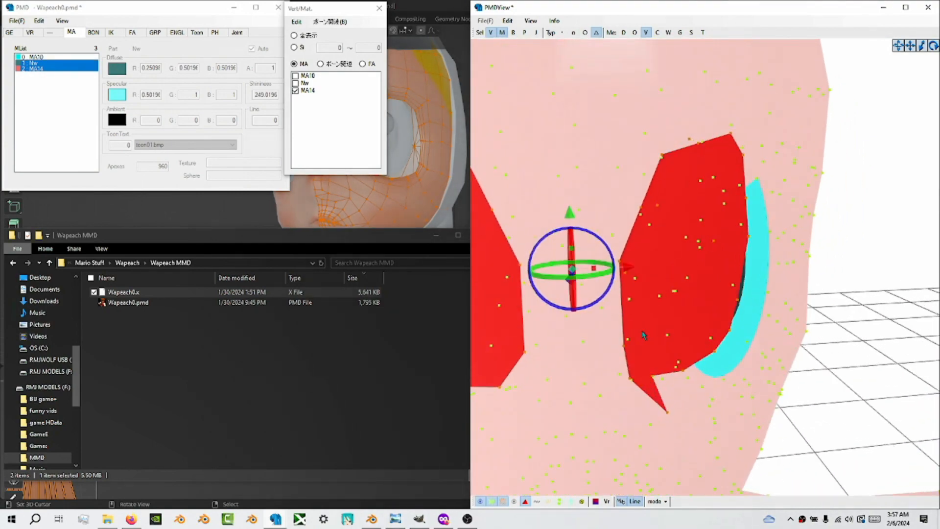
click(662, 503)
click(693, 507)
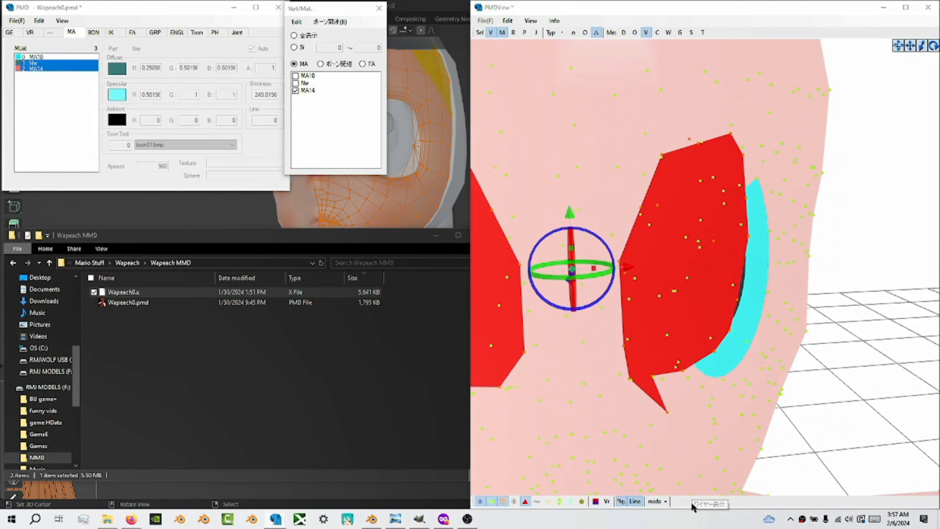
click(662, 503)
click(690, 504)
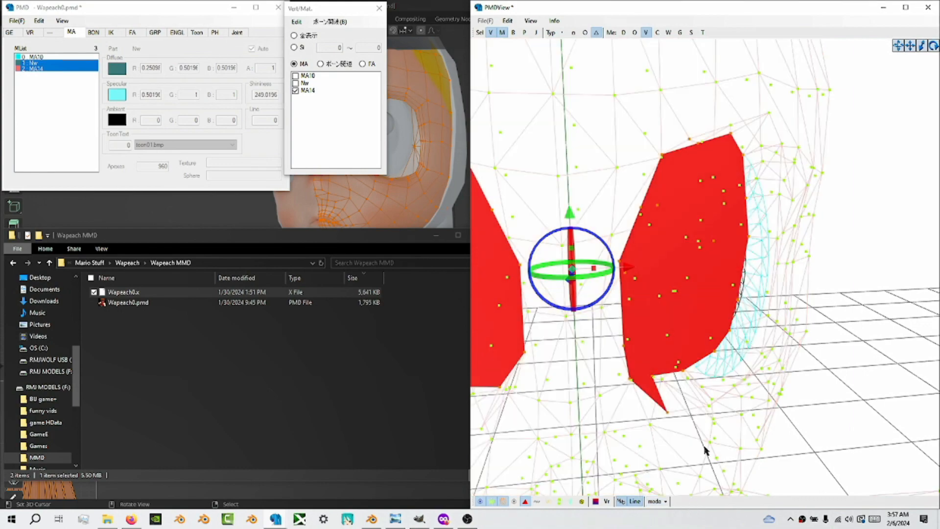
Step: Add the MA14 faces along the lower edge of the eye on the viewer's right to the selection
right_drag(710, 423, 730, 426)
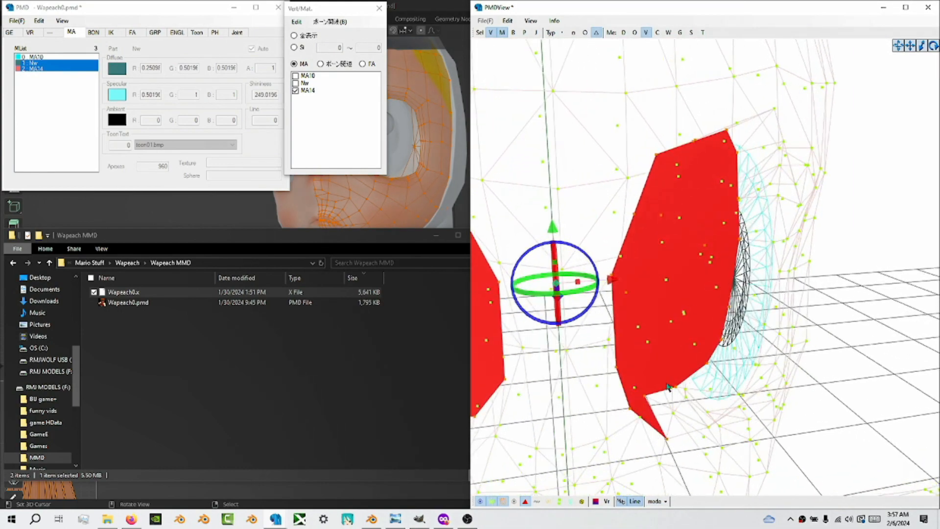
shift+drag(678, 416, 706, 397)
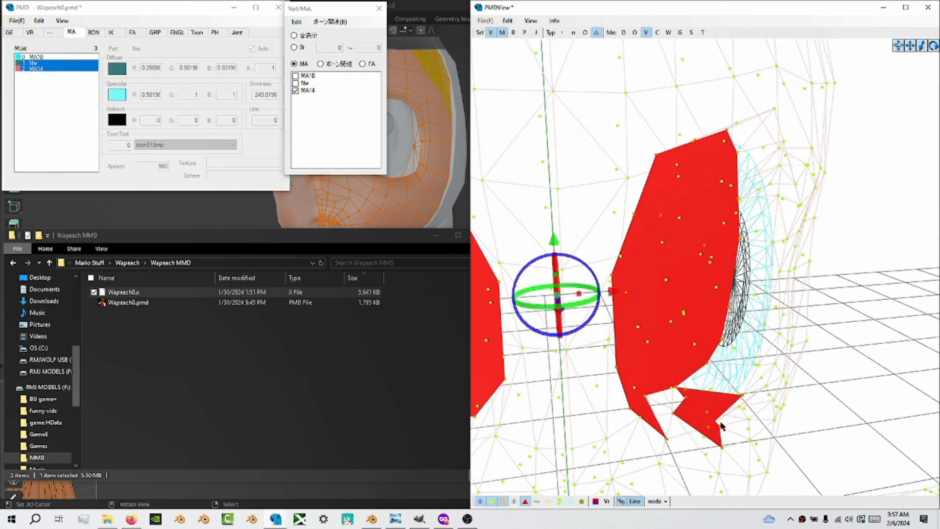
right_drag(725, 426, 485, 436)
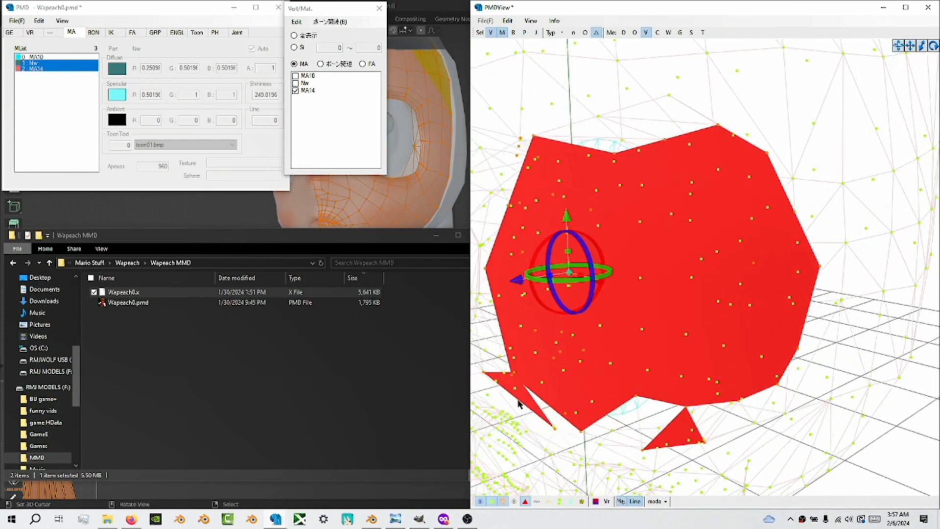
right_drag(517, 402, 715, 422)
shift+drag(655, 439, 728, 426)
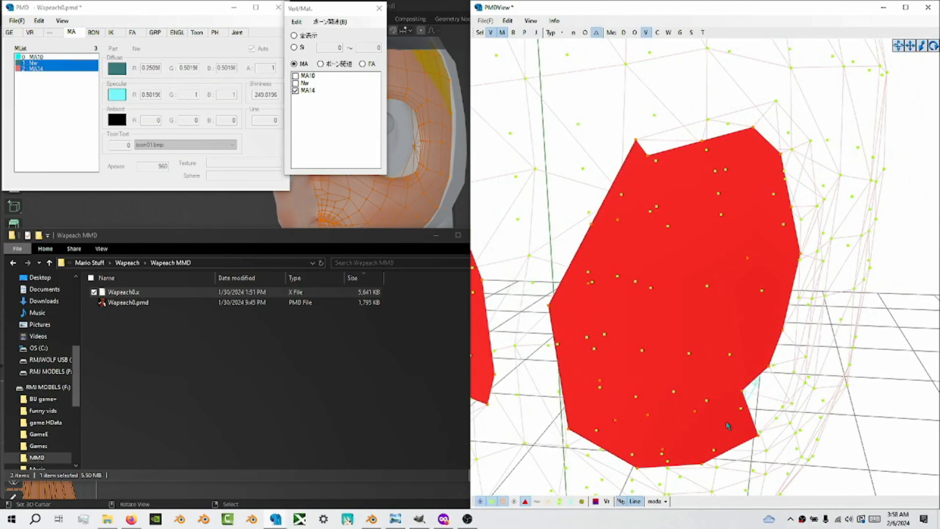
Step: Extend the face selection along the outer edge of the eye on the viewer's right, down to its lower corner
right_drag(743, 411, 809, 424)
mouse_move(733, 405)
shift+mouse_down()
mouse_move(754, 343)
mouse_move(756, 253)
mouse_move(797, 214)
mouse_move(772, 284)
shift+mouse_up()
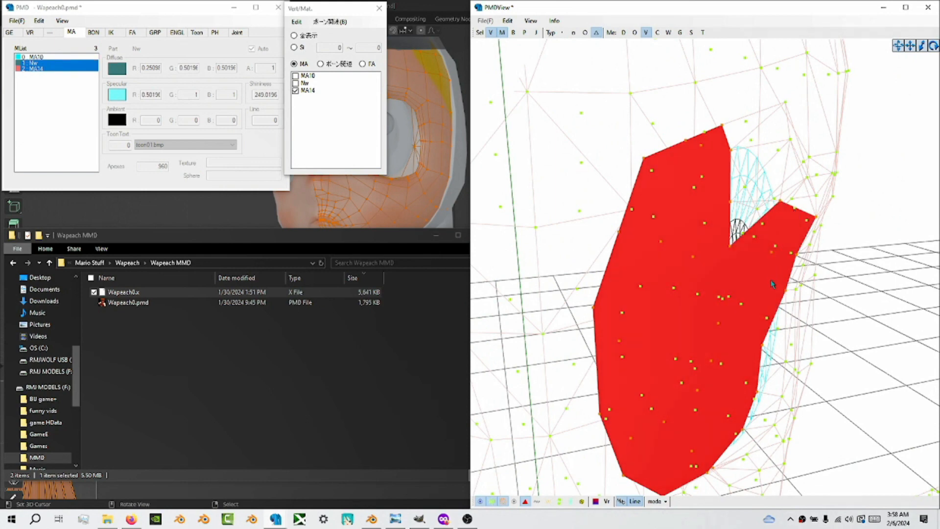
shift+drag(765, 338, 759, 409)
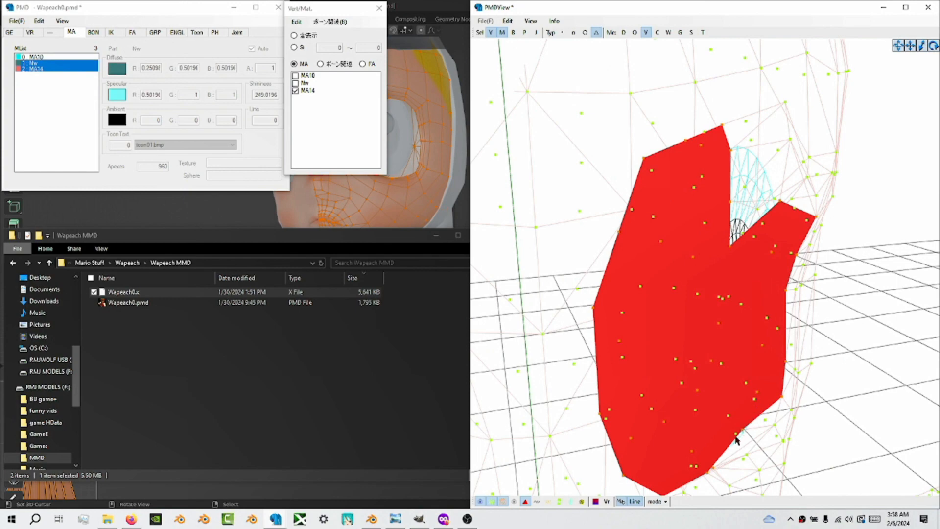
shift+drag(735, 440, 754, 430)
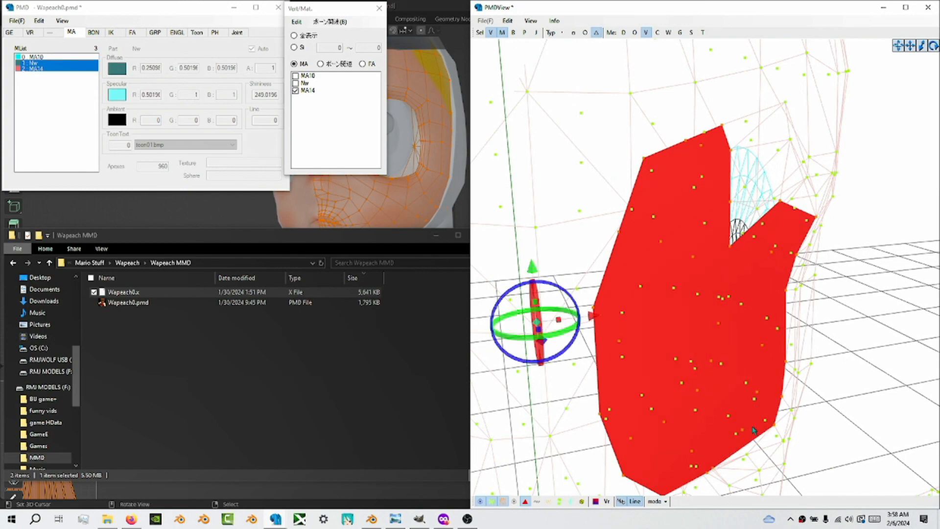
Step: Add the unselected triangles in the gap at the upper edge of the eye area to the selection
scroll(752, 419, down, 10)
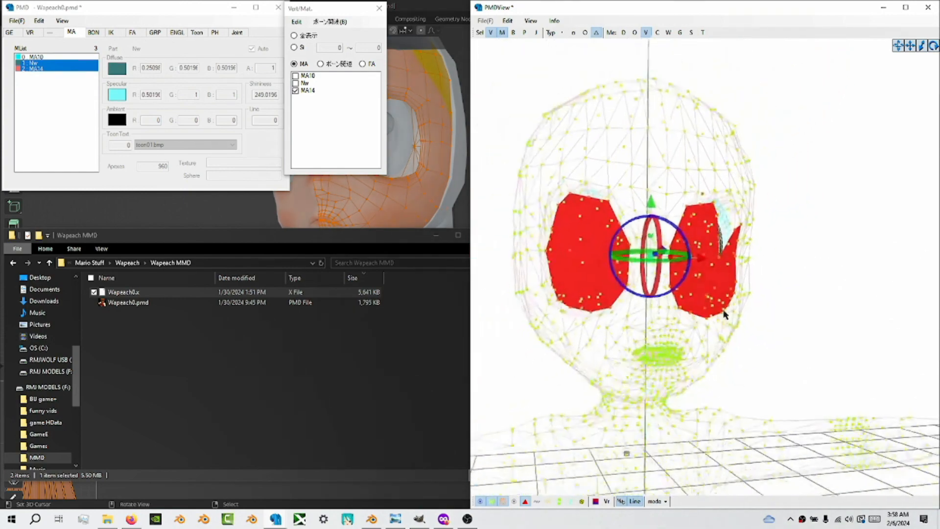
scroll(725, 307, up, 5)
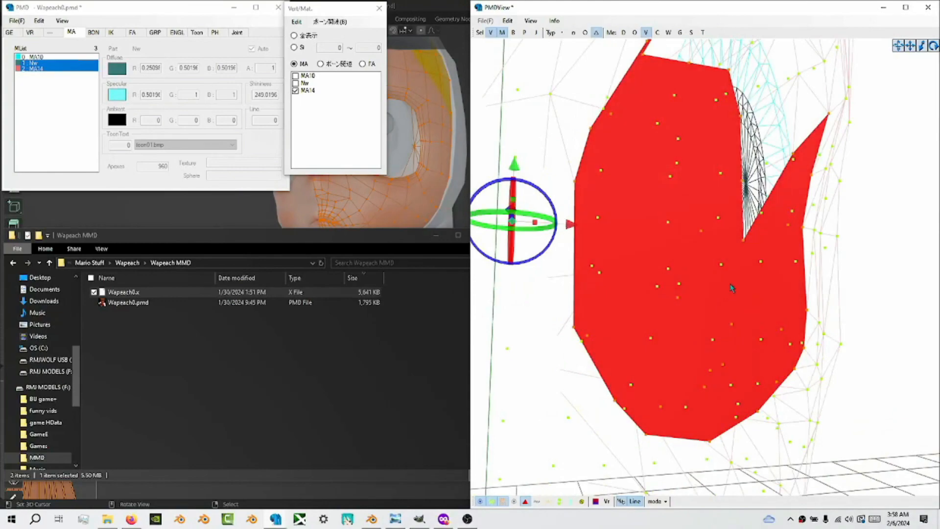
scroll(725, 279, down, 5)
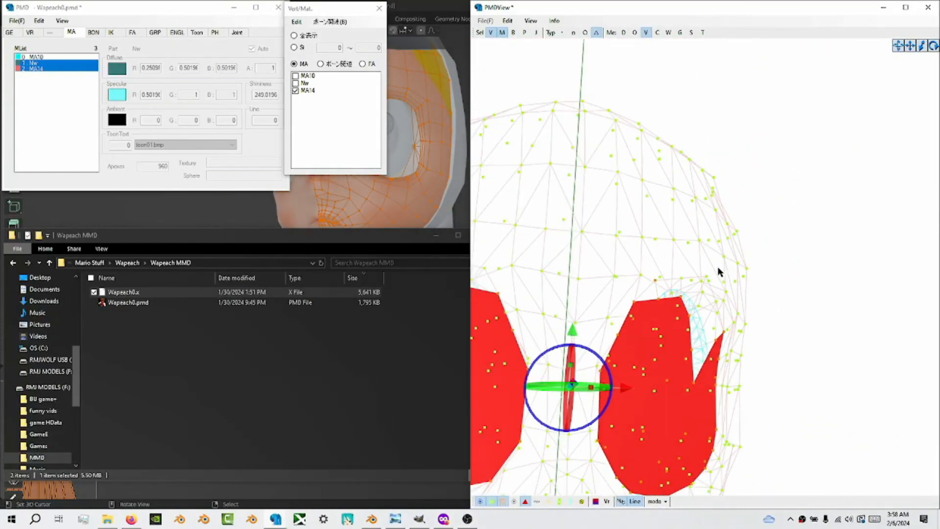
scroll(720, 274, up, 6)
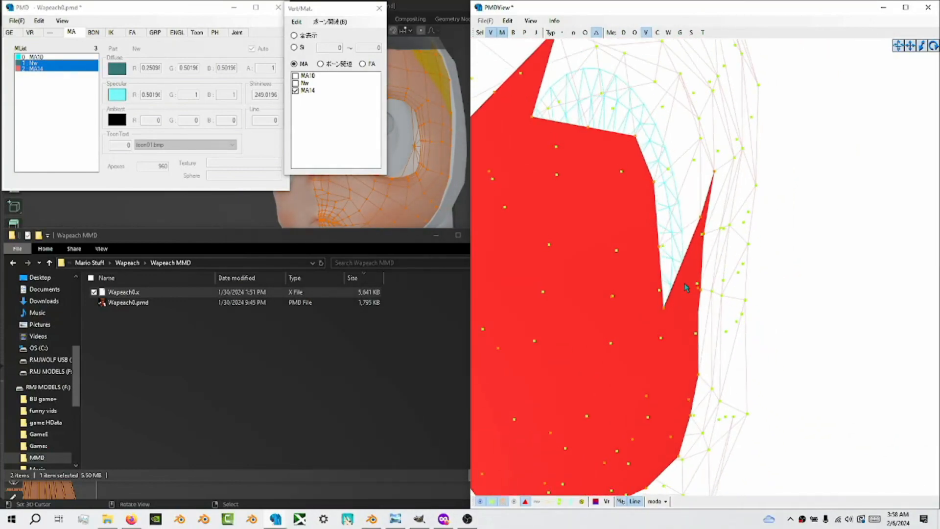
scroll(686, 288, down, 1)
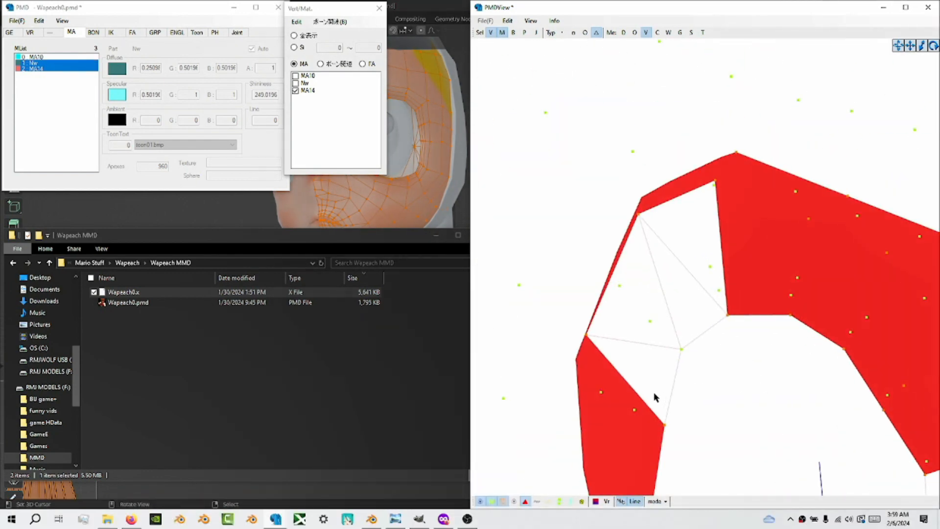
mouse_move(657, 397)
mouse_down()
mouse_move(633, 345)
mouse_move(691, 271)
mouse_up()
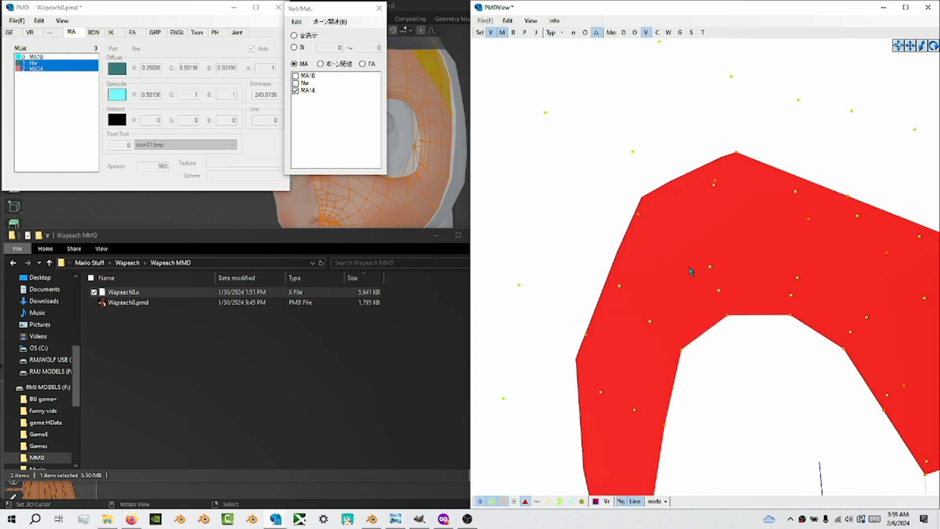
scroll(739, 281, up, 6)
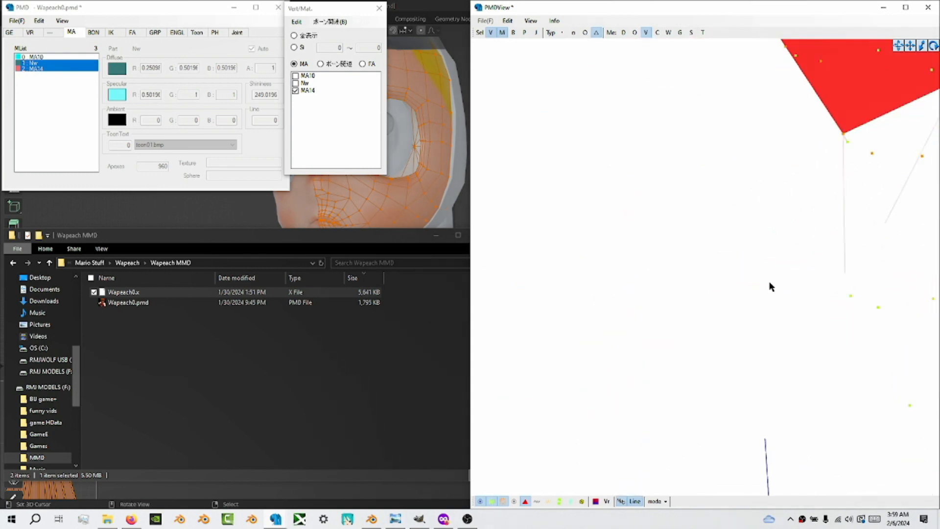
Step: Add the remaining unselected triangles along the outer side and lower edge of the eye area to the face selection
scroll(769, 281, down, 2)
shift+click(835, 292)
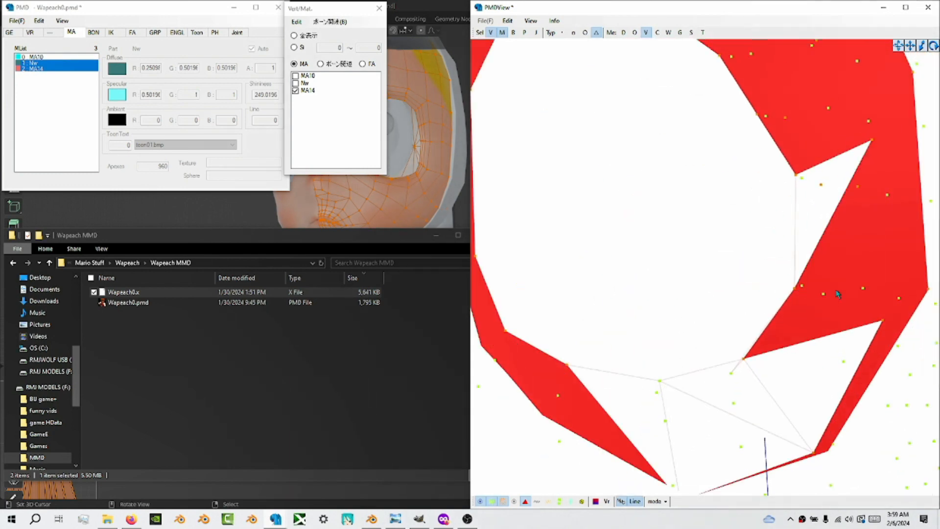
shift+click(811, 219)
shift+drag(813, 366, 612, 440)
scroll(717, 430, down, 6)
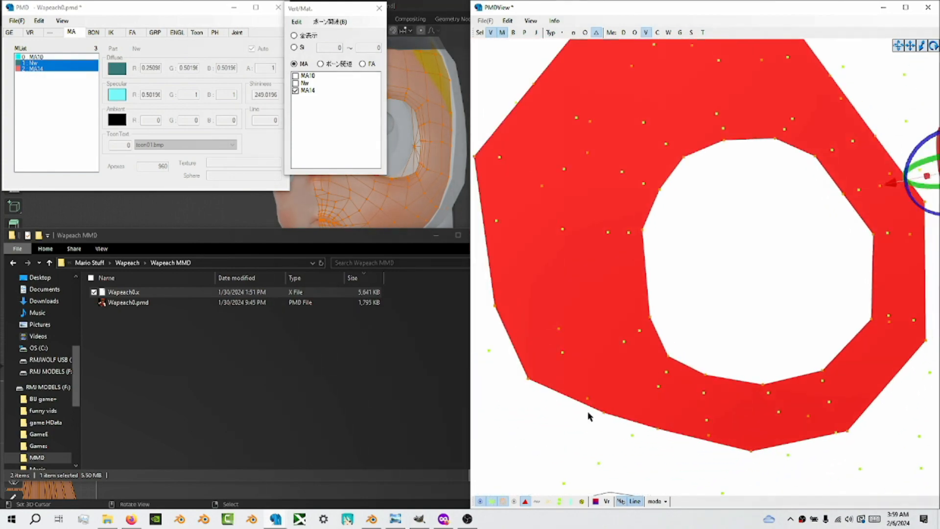
Step: Split the selected faces behind both eyes off from MA14 into a new separate material
right_drag(813, 352, 656, 372)
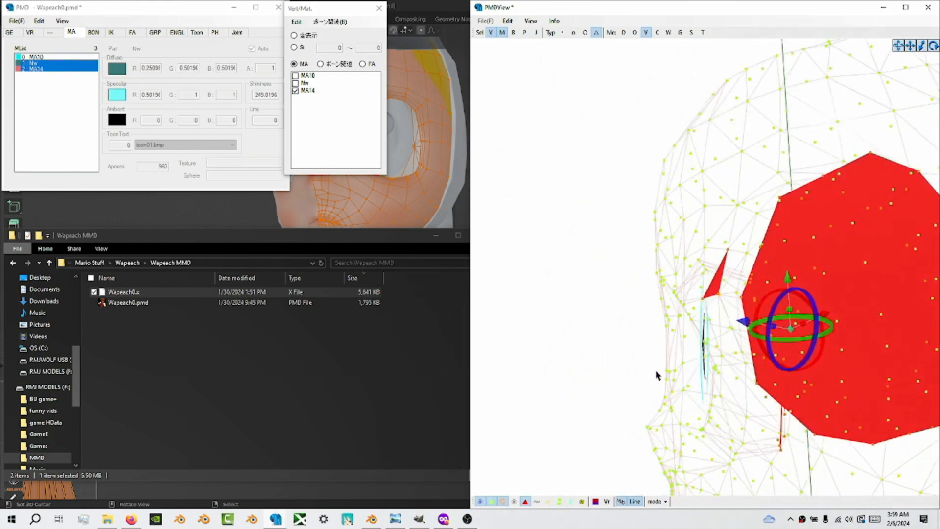
right_drag(678, 305, 877, 294)
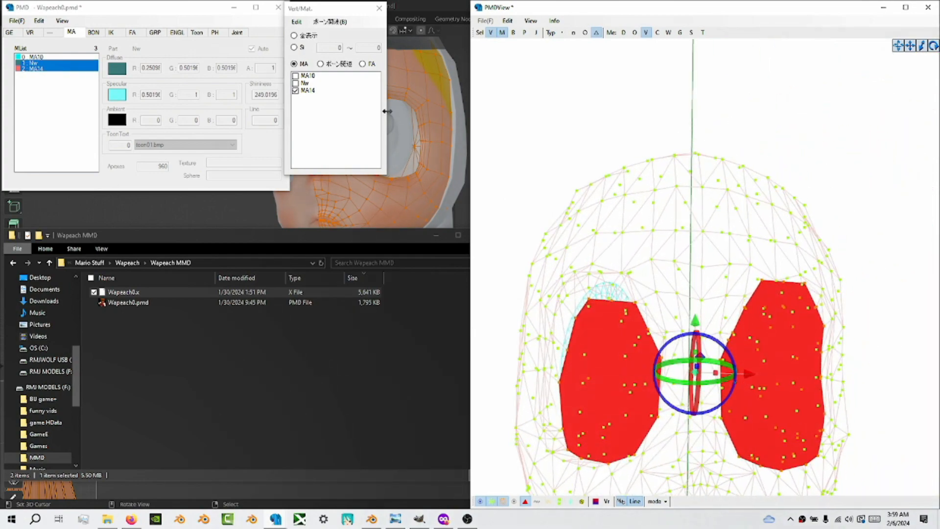
right_click(316, 92)
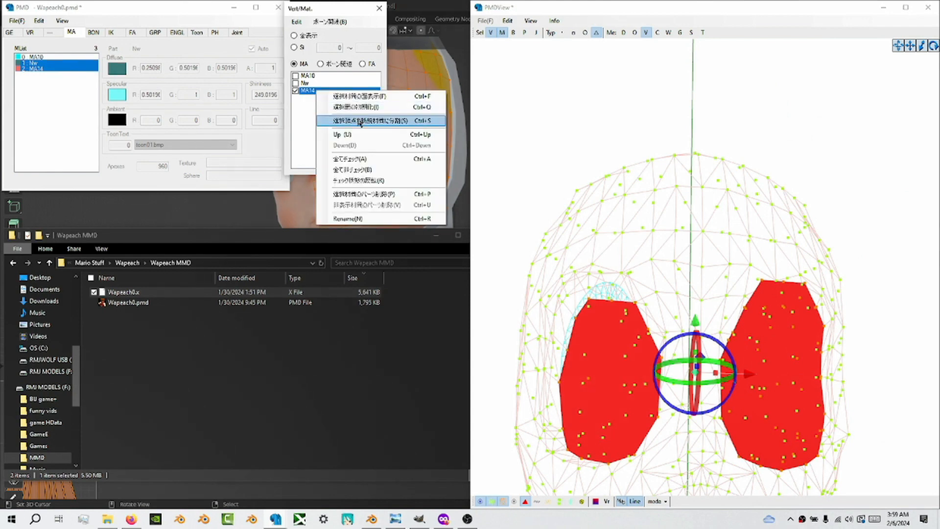
click(361, 121)
click(489, 292)
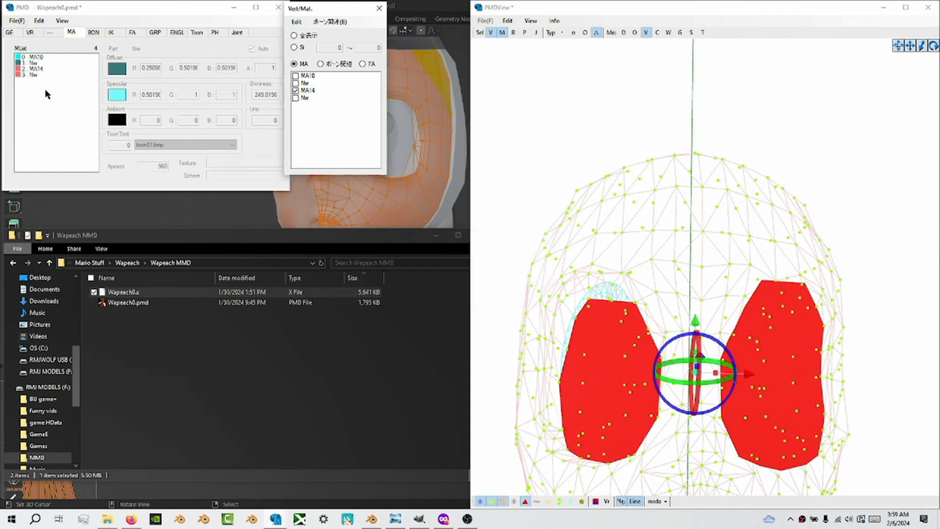
Step: Set both the diffuse and ambient colours of the new material 3 Nw to white
click(33, 75)
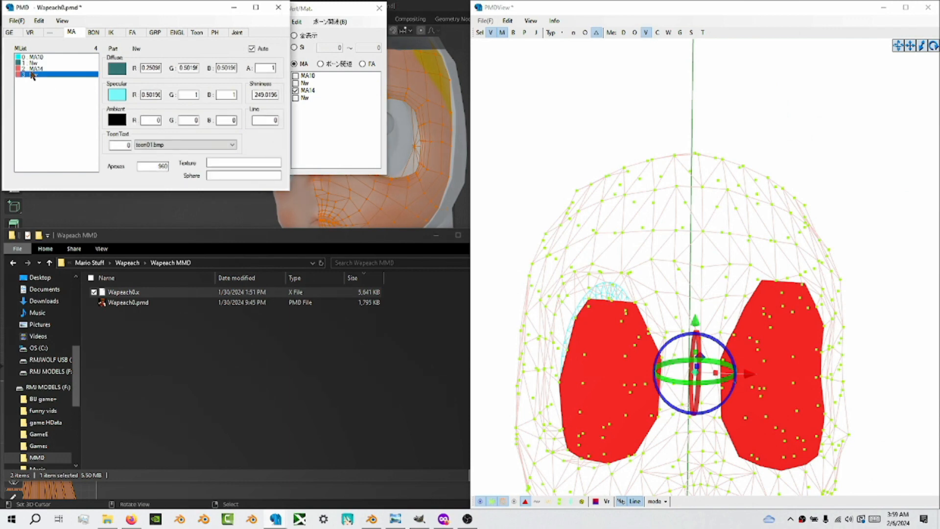
click(121, 72)
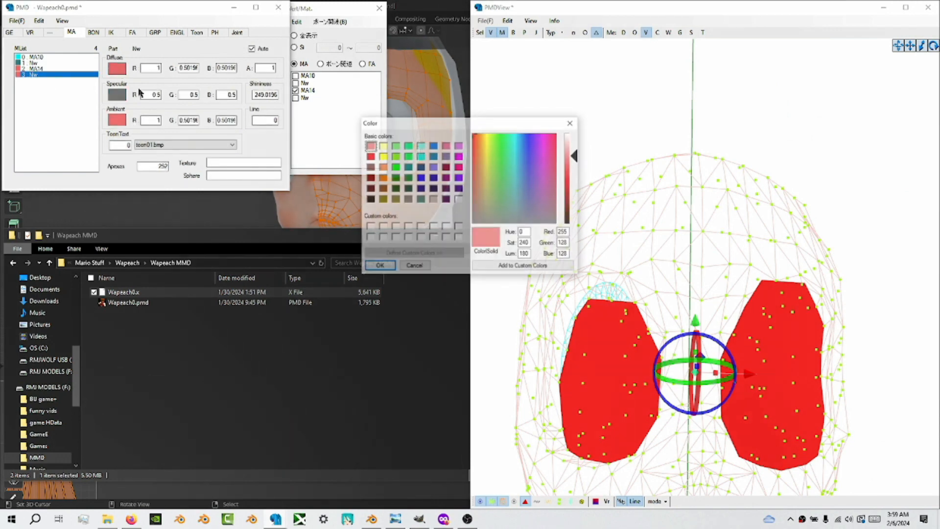
click(459, 199)
click(379, 267)
click(121, 123)
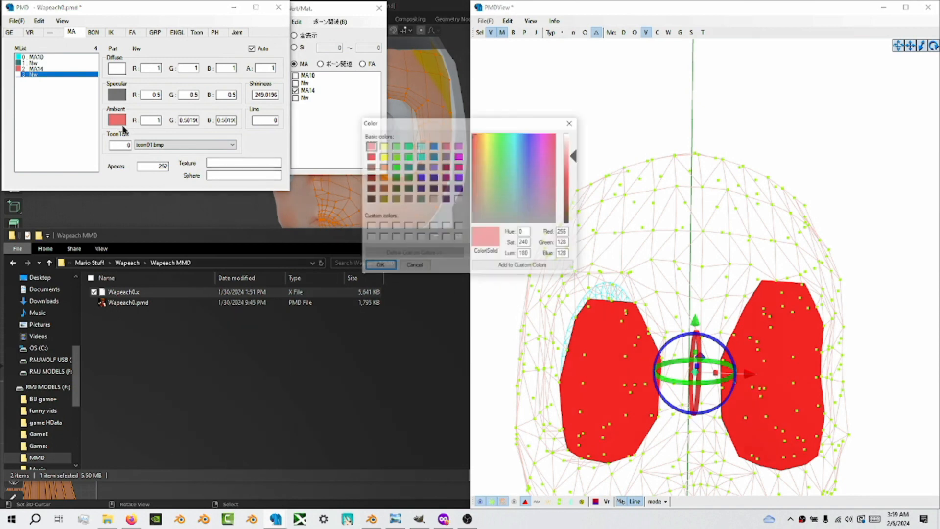
click(370, 227)
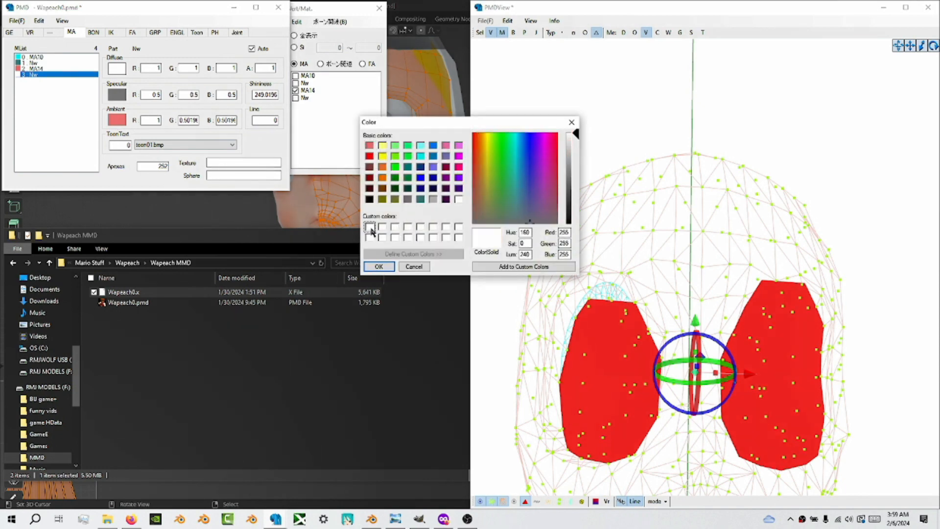
click(379, 267)
Step: Clear the face selection behind the eyes and switch the model display from wireframe back to solid shading
click(589, 282)
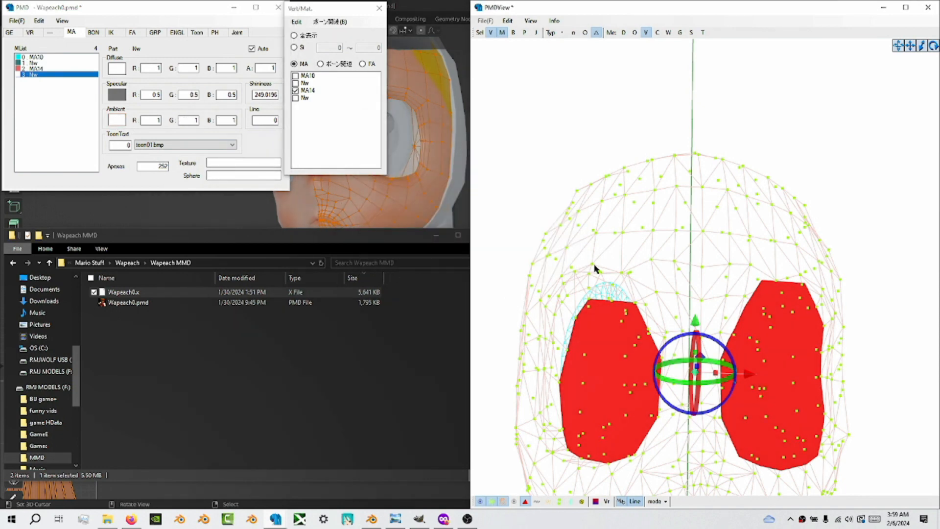
click(595, 267)
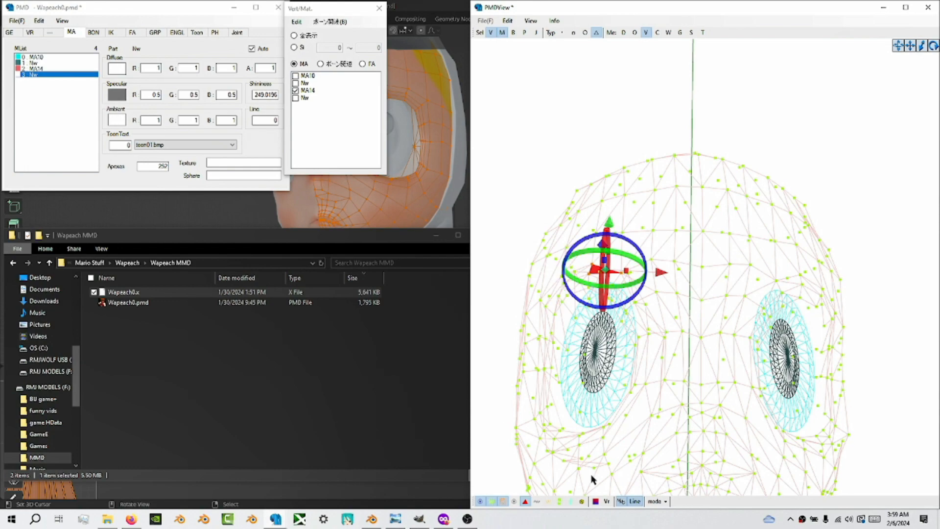
click(656, 501)
click(693, 484)
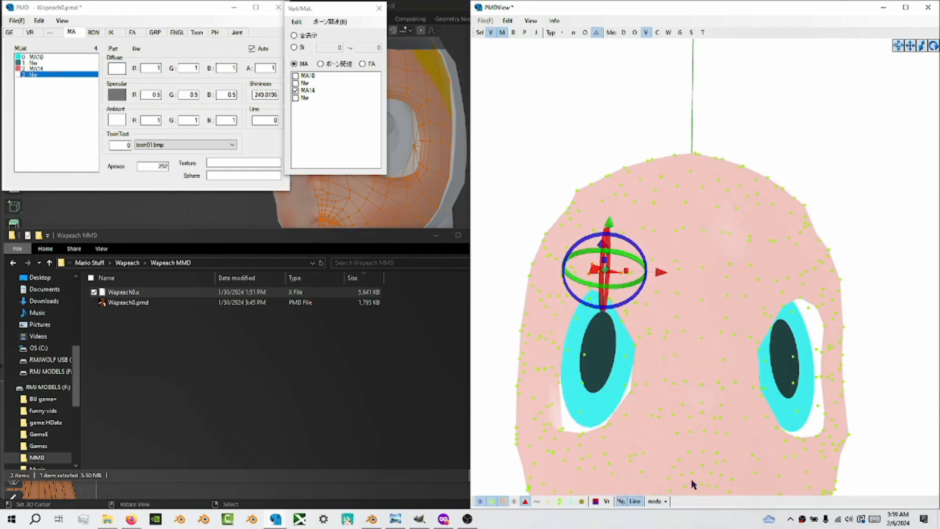
Step: Examine the recoloured eyes and the white area behind them from the front and the side of the head
scroll(708, 416, down, 3)
scroll(710, 420, up, 4)
scroll(710, 426, down, 2)
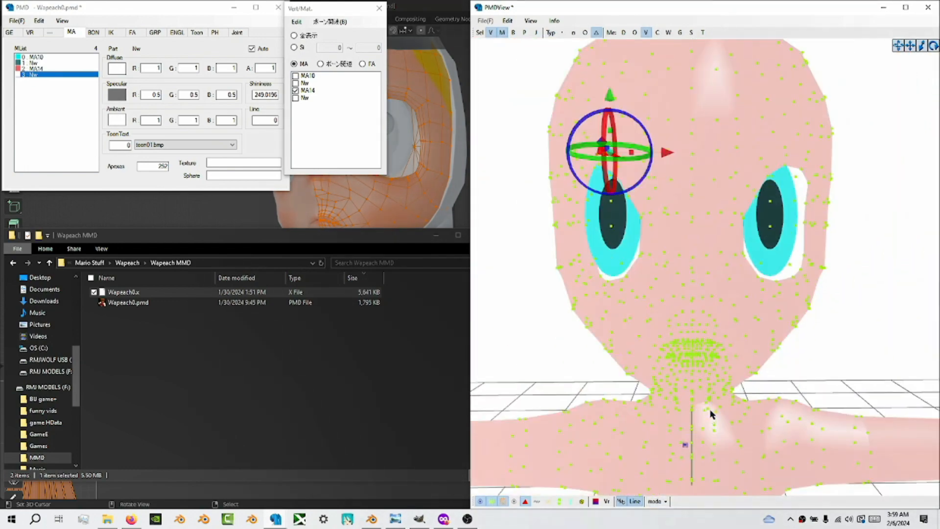
scroll(614, 263, down, 1)
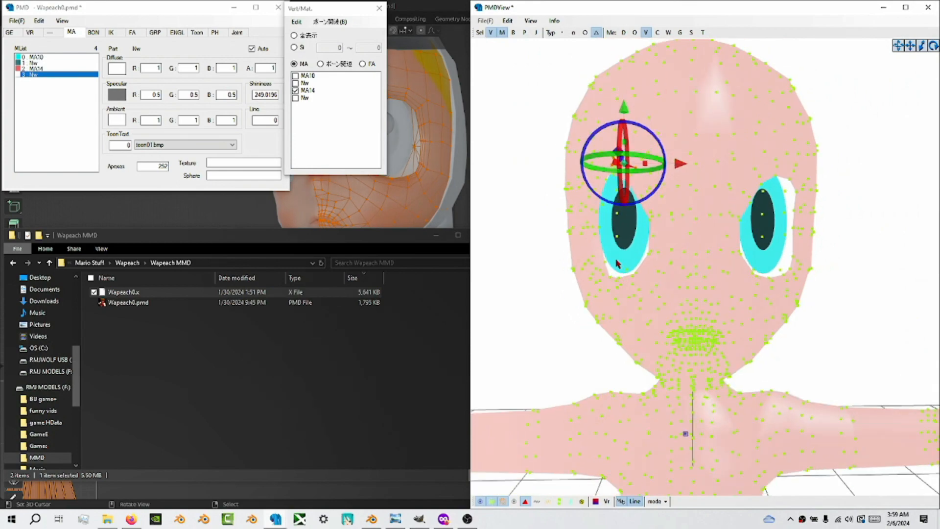
right_drag(614, 262, 734, 269)
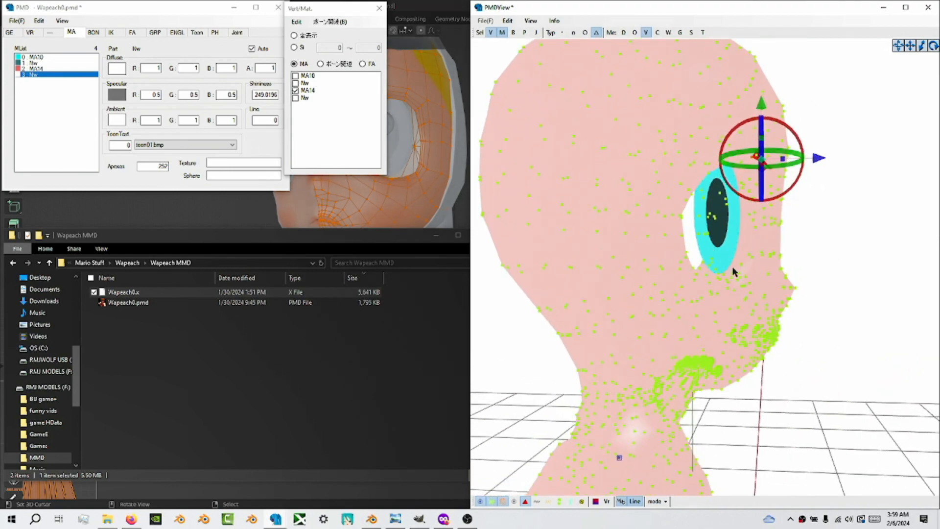
right_drag(785, 292, 739, 285)
scroll(738, 284, down, 5)
scroll(740, 286, up, 3)
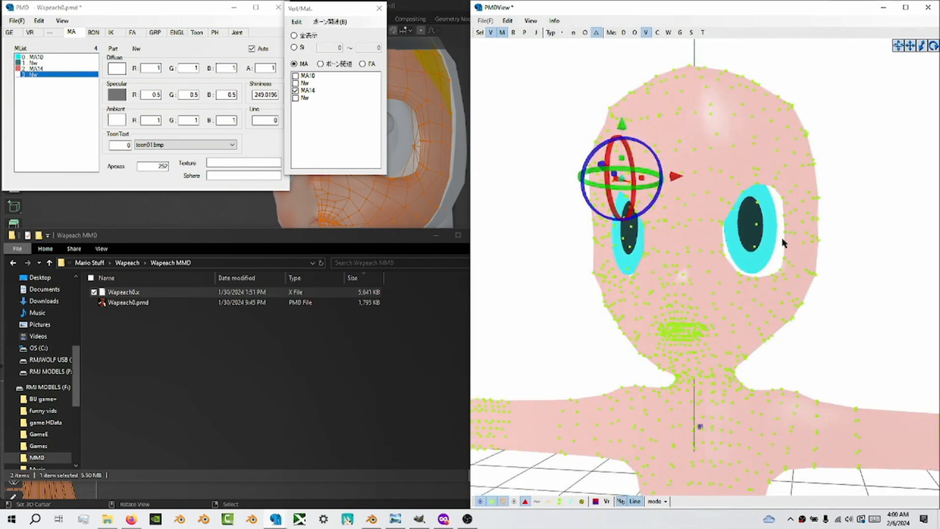
right_drag(759, 244, 732, 307)
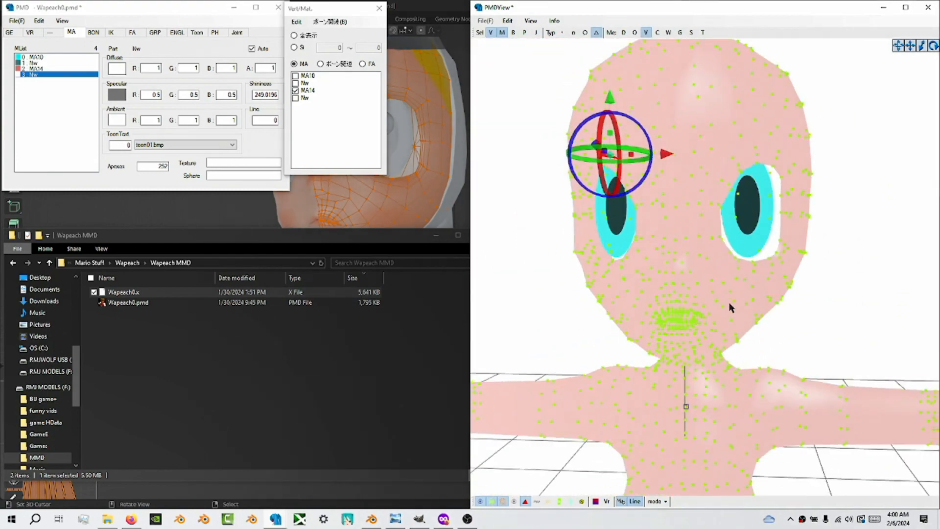